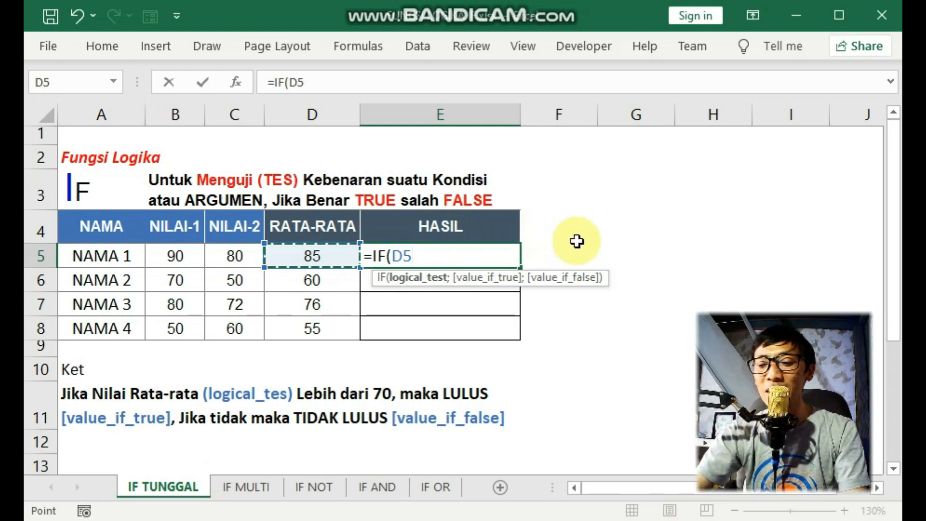
# Complete the HASIL formula in E5 as =IF(D5>70;"LULUS";"BELUM LULUS")
pyautogui.write('>70')
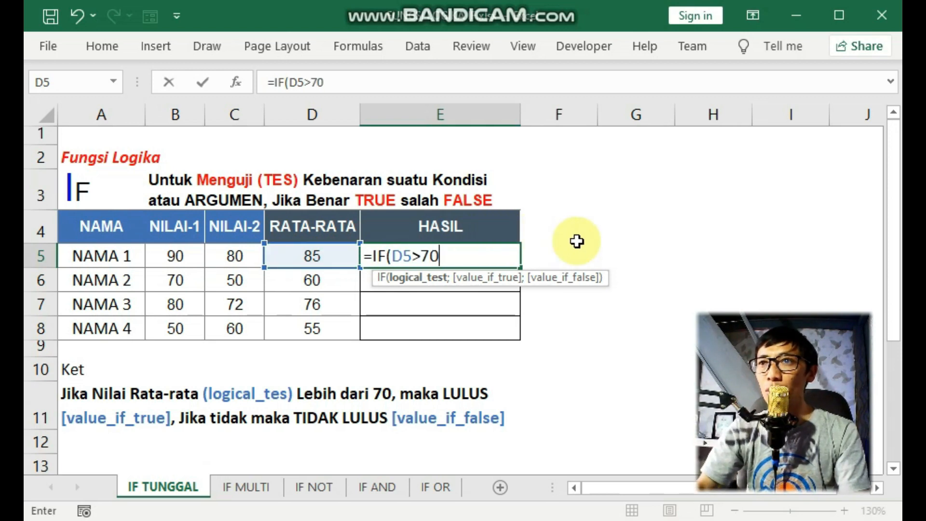
pyautogui.write(';')
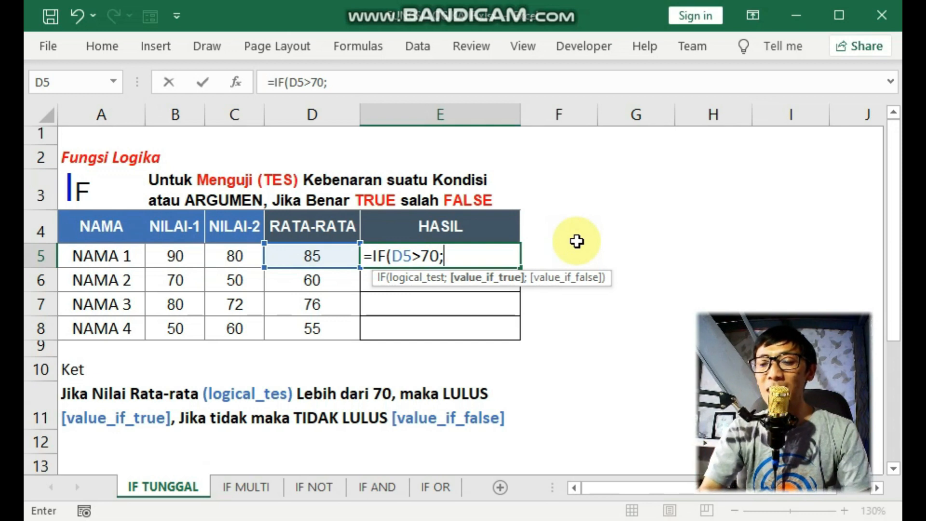
pyautogui.write('"')
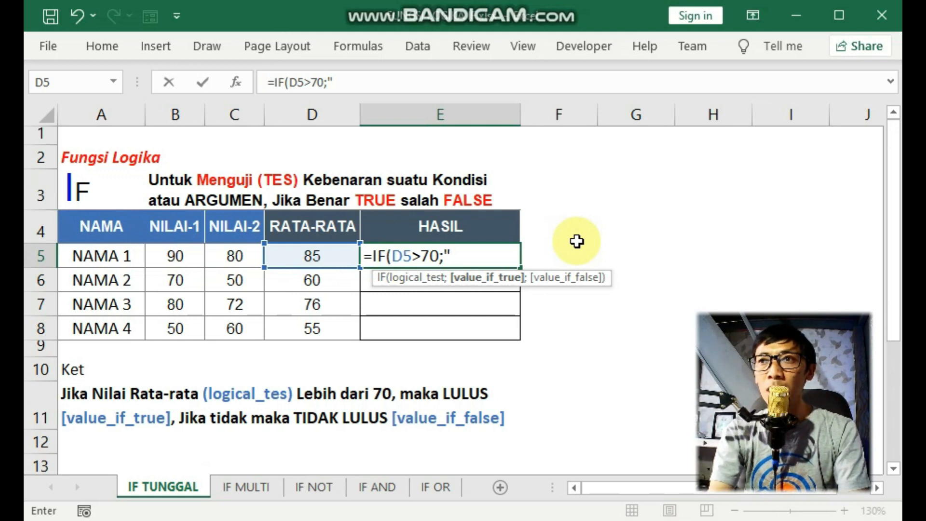
pyautogui.write('LULUS";')
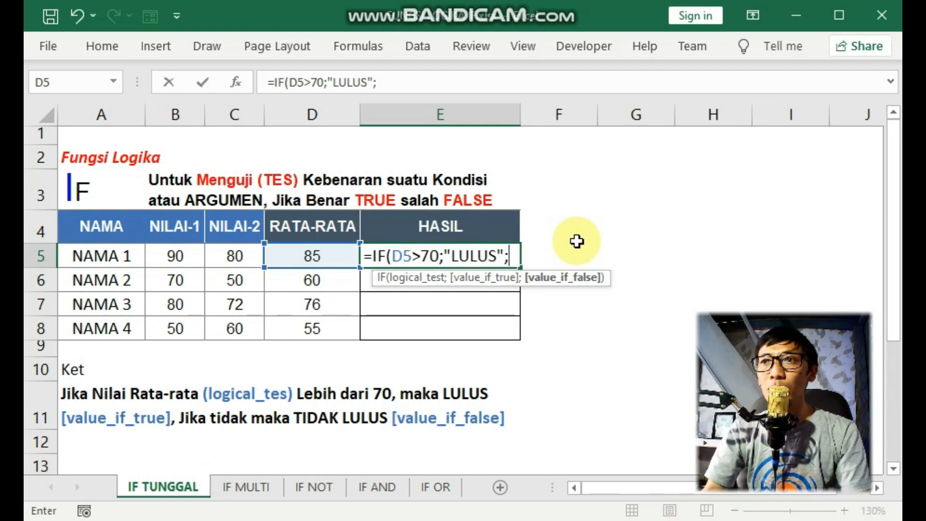
pyautogui.write('"')
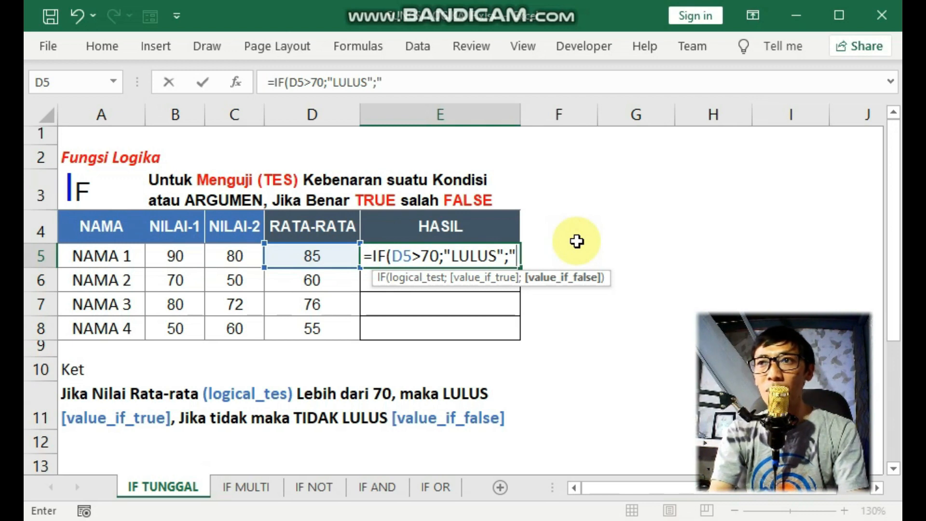
pyautogui.write('BEL')
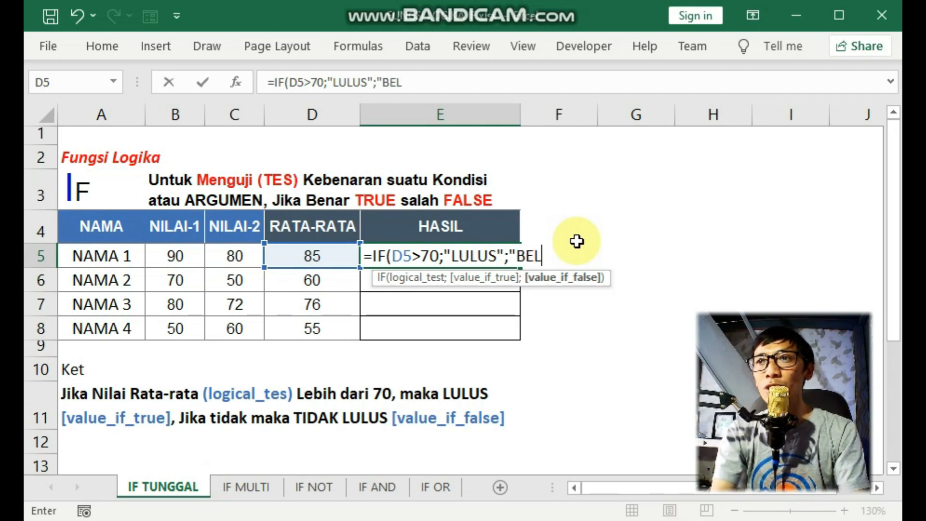
pyautogui.write('UM LULUS")')
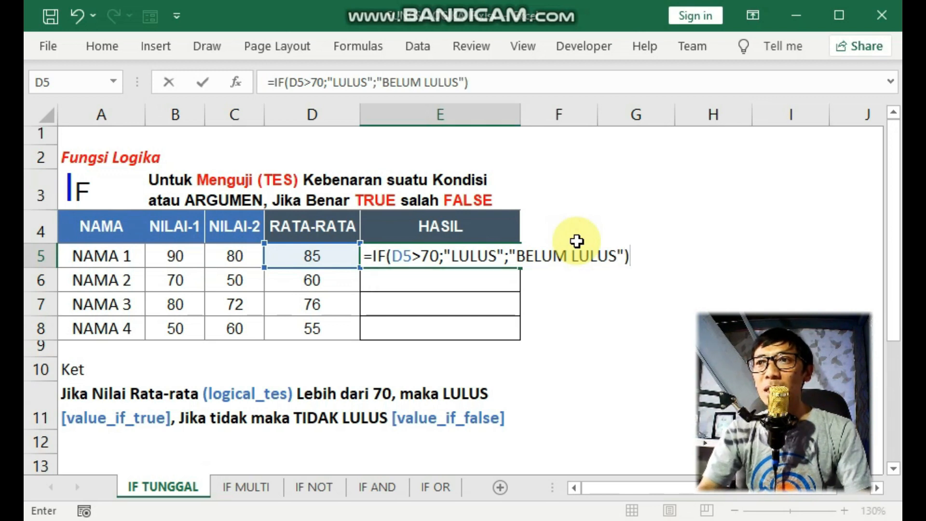
pyautogui.press('Return')
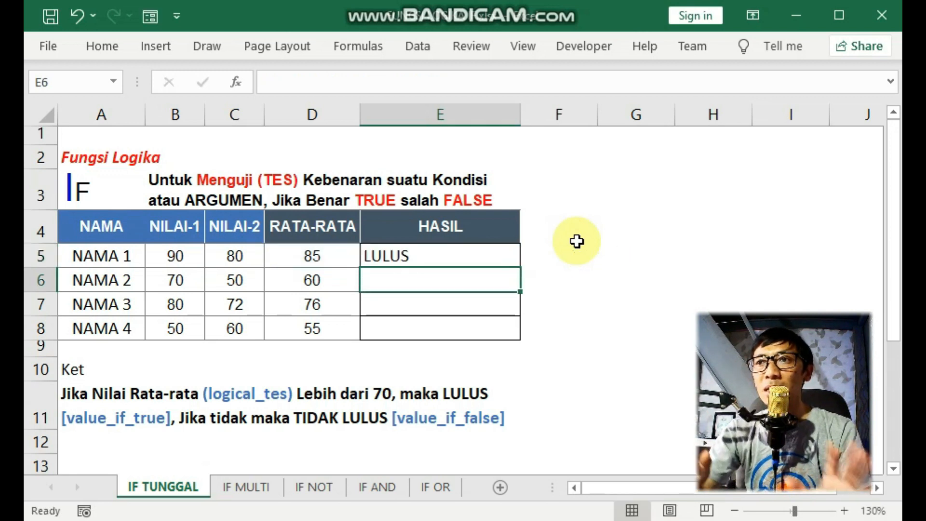
# Fill the E5 pass/fail formula down through E8 for the remaining names
pyautogui.click(422, 258)
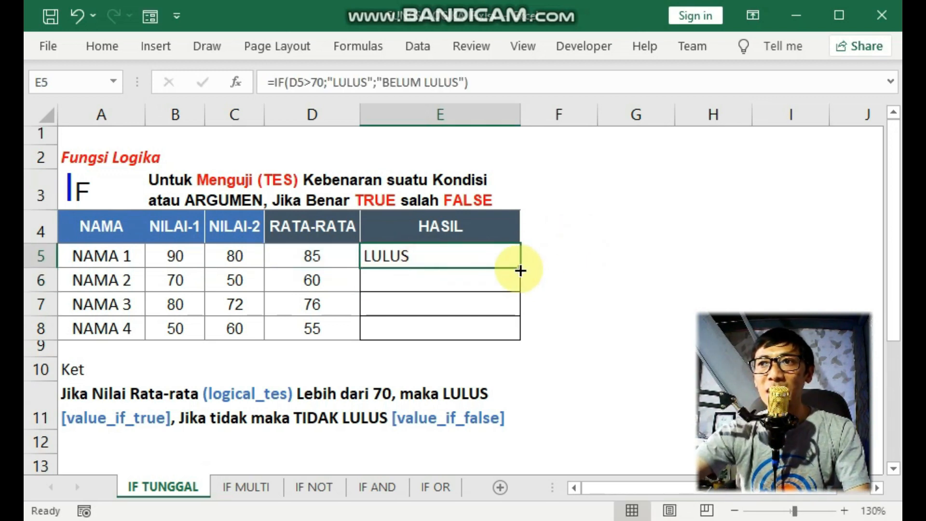
pyautogui.moveTo(523, 269); pyautogui.dragTo(511, 343)
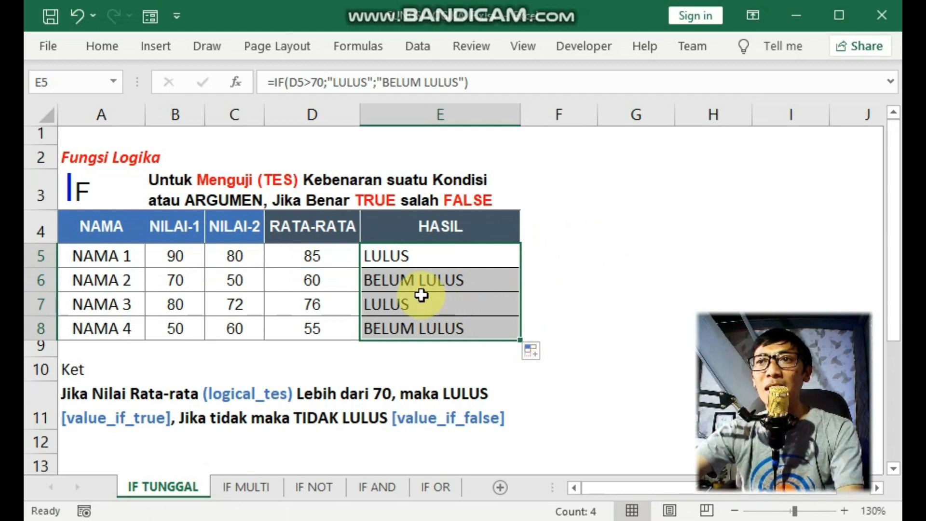
# Compare the RATA-RATA values with the HASIL results and review the true and false arguments of the E5 formula
pyautogui.click(407, 279)
pyautogui.click(348, 258)
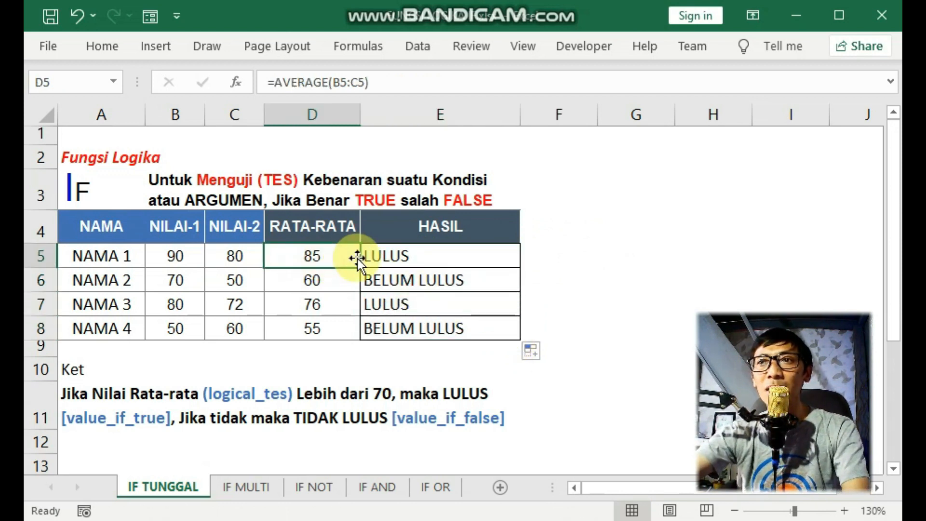
pyautogui.click(335, 279)
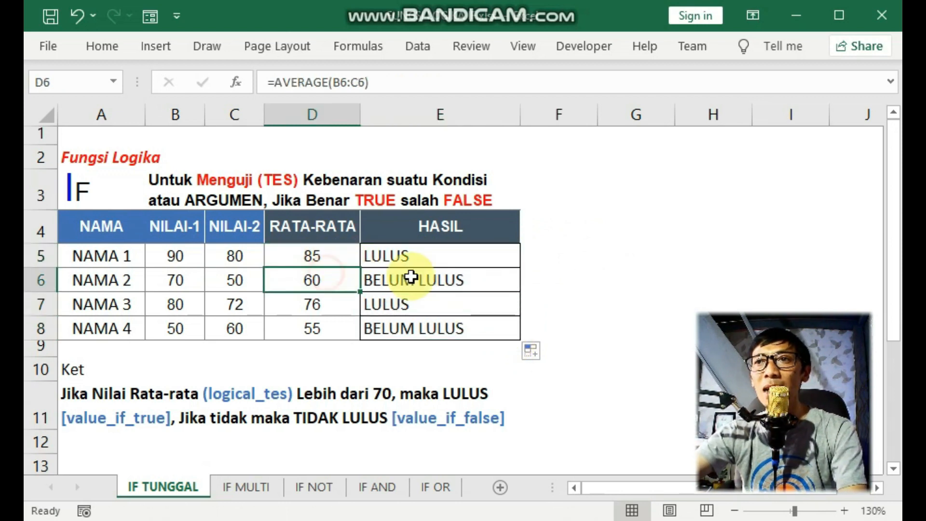
pyautogui.click(411, 276)
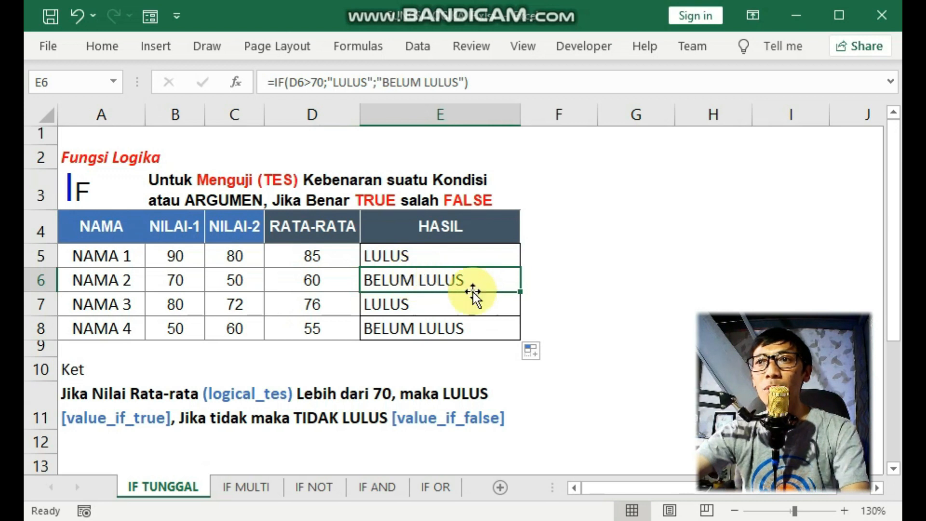
pyautogui.click(320, 328)
pyautogui.click(452, 330)
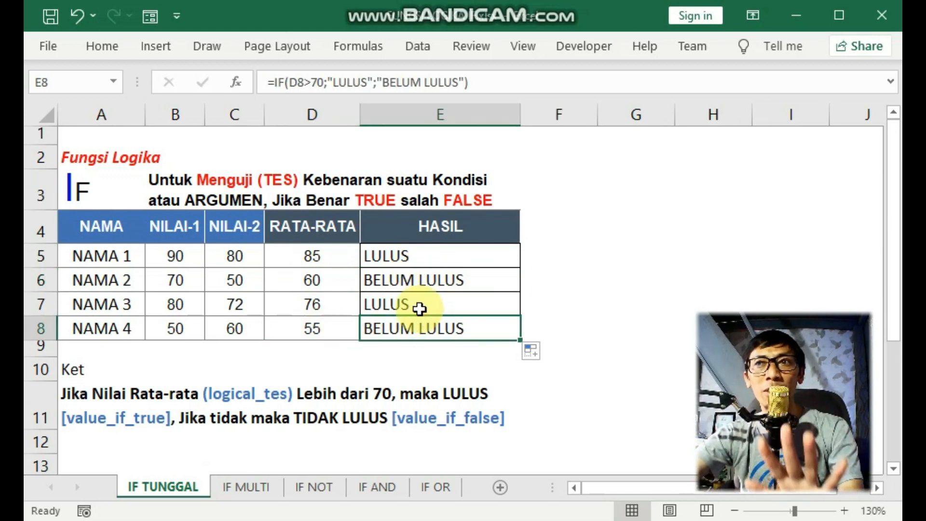
pyautogui.doubleClick(404, 256)
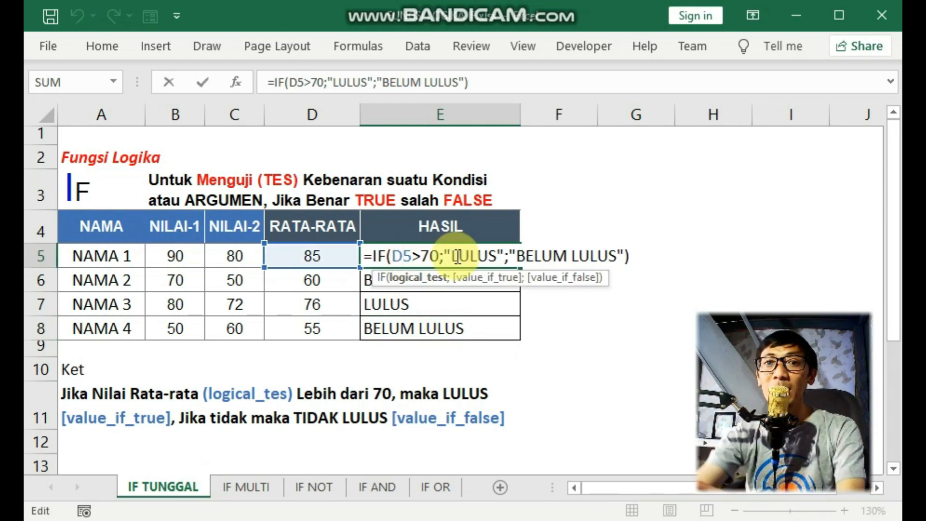
pyautogui.doubleClick(445, 253)
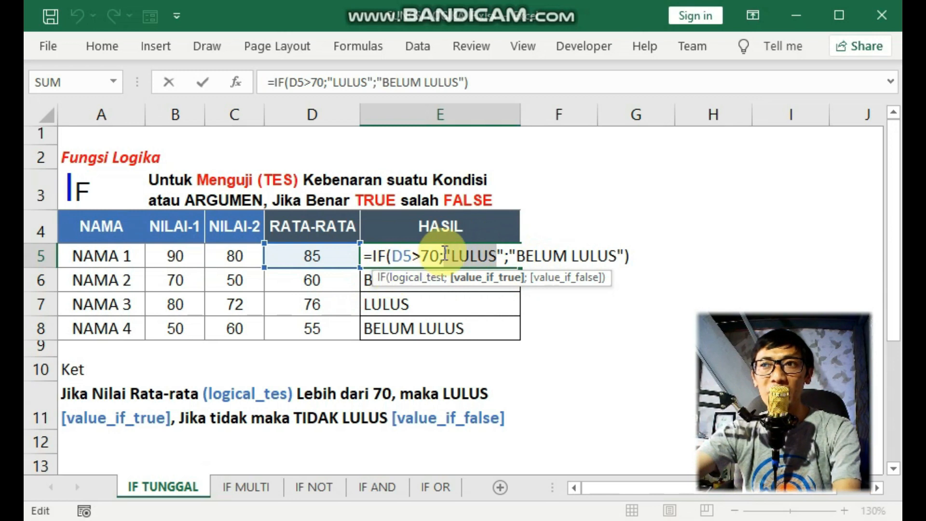
pyautogui.click(553, 252)
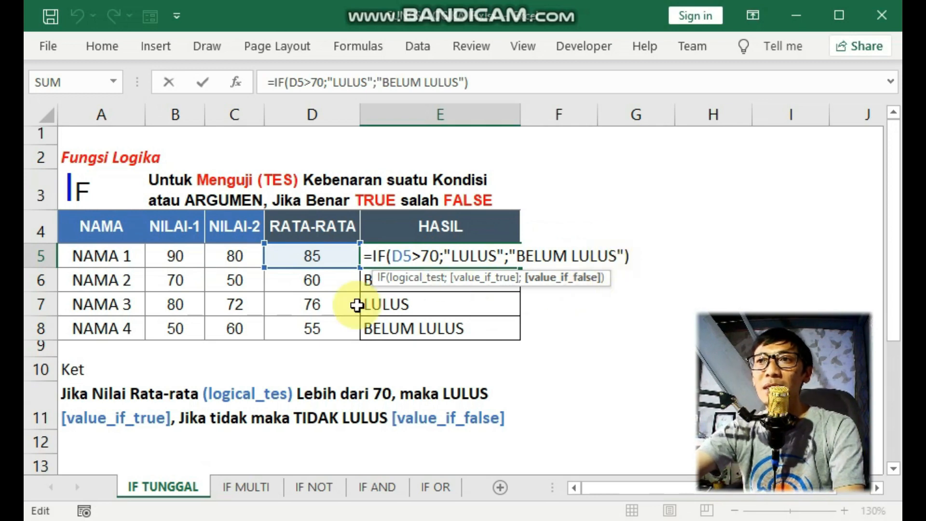
pyautogui.press('Return')
pyautogui.click(450, 333)
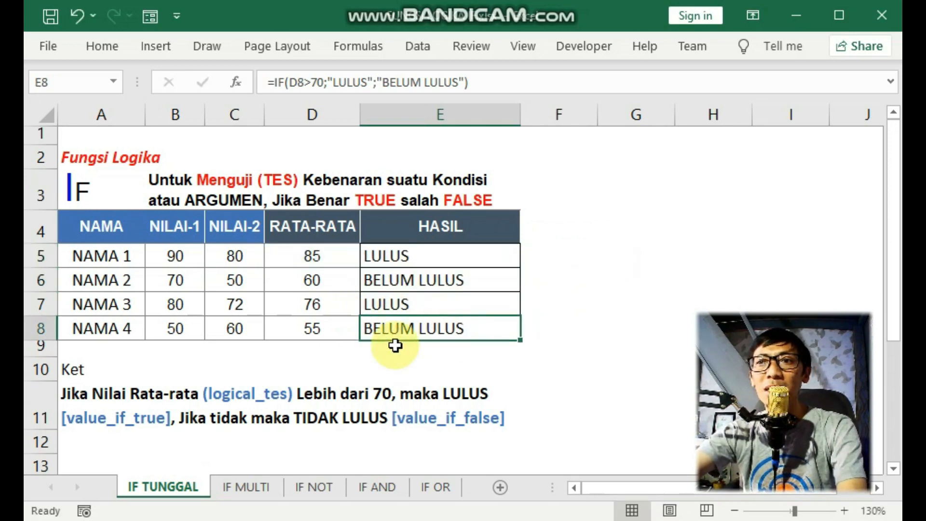
# On the IF MULTI sheet, enter the code KU for NAMA 1 in B4
pyautogui.click(247, 485)
pyautogui.click(303, 345)
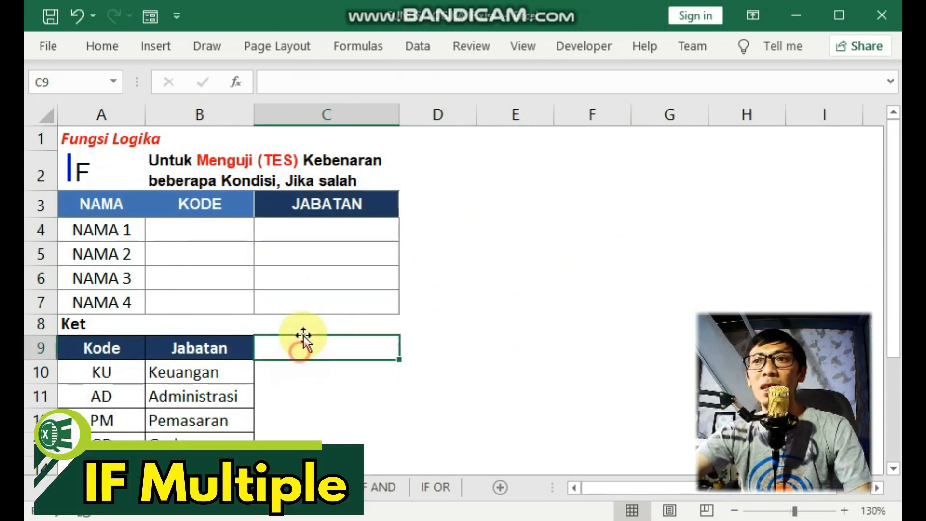
pyautogui.click(217, 231)
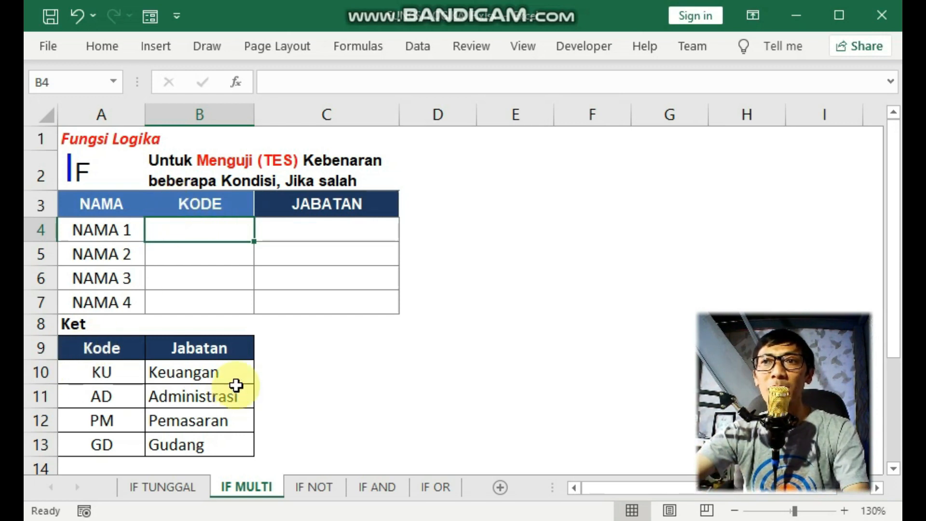
pyautogui.click(216, 260)
pyautogui.click(116, 378)
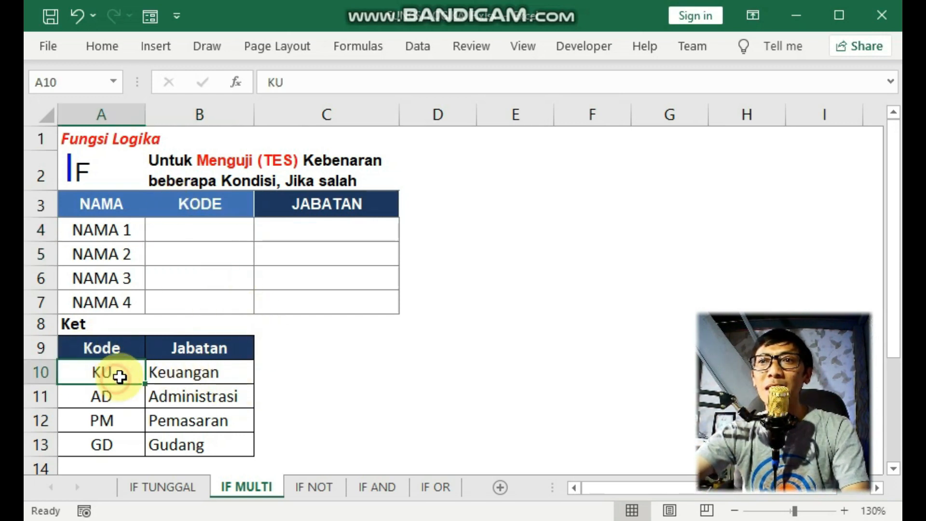
pyautogui.click(200, 232)
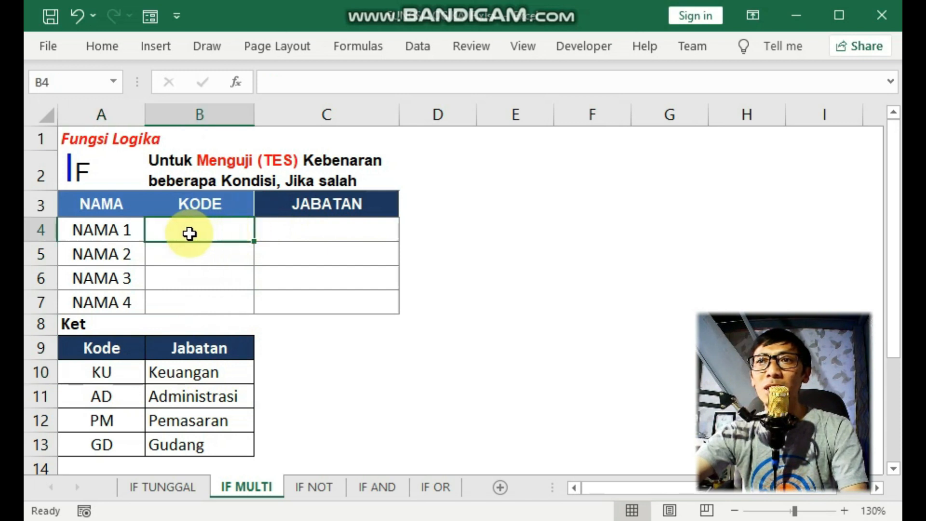
pyautogui.write('KU')
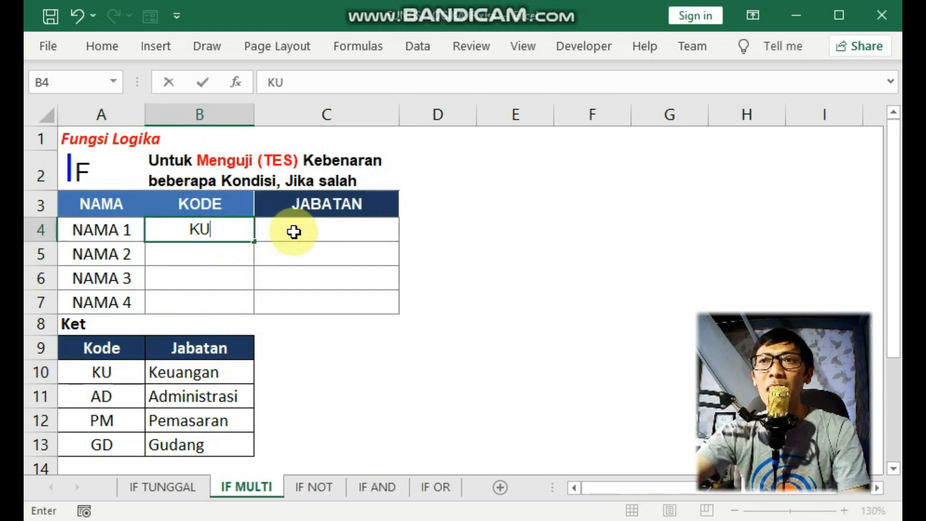
pyautogui.click(308, 227)
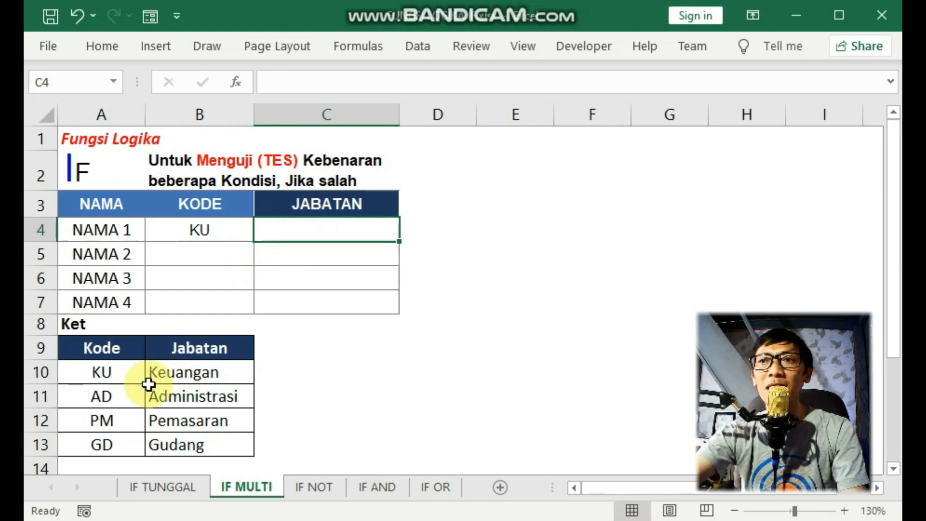
# Examine which Jabatan belongs to each Kode in the reference table A10:B13
pyautogui.click(177, 370)
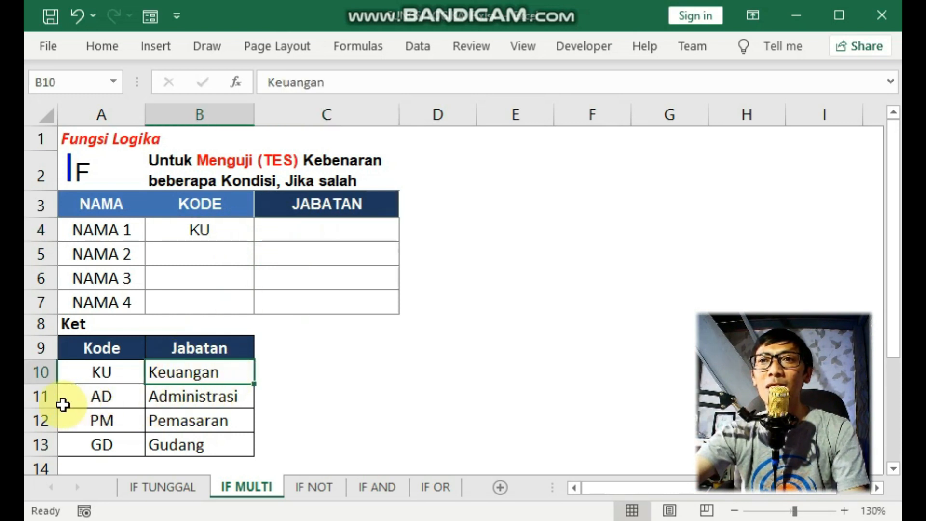
pyautogui.click(89, 399)
pyautogui.click(198, 400)
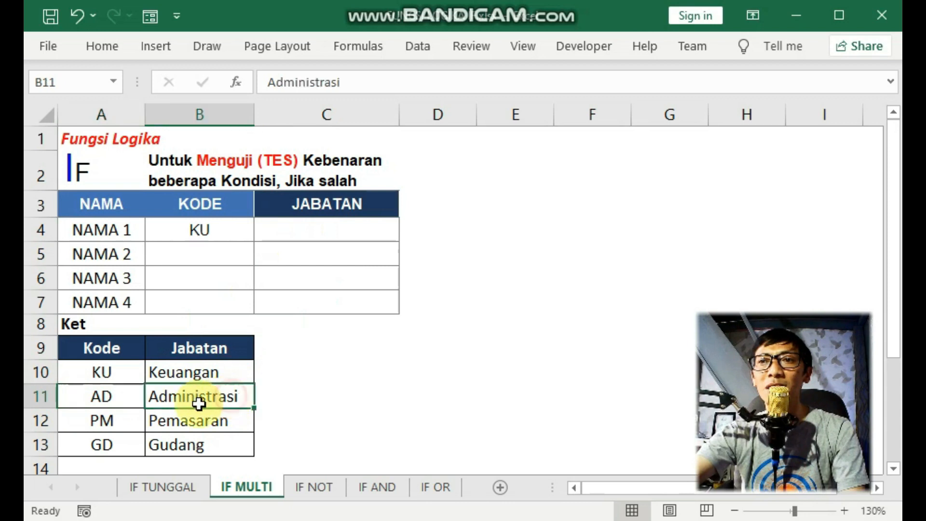
pyautogui.click(107, 420)
pyautogui.click(187, 423)
pyautogui.click(95, 441)
pyautogui.click(190, 439)
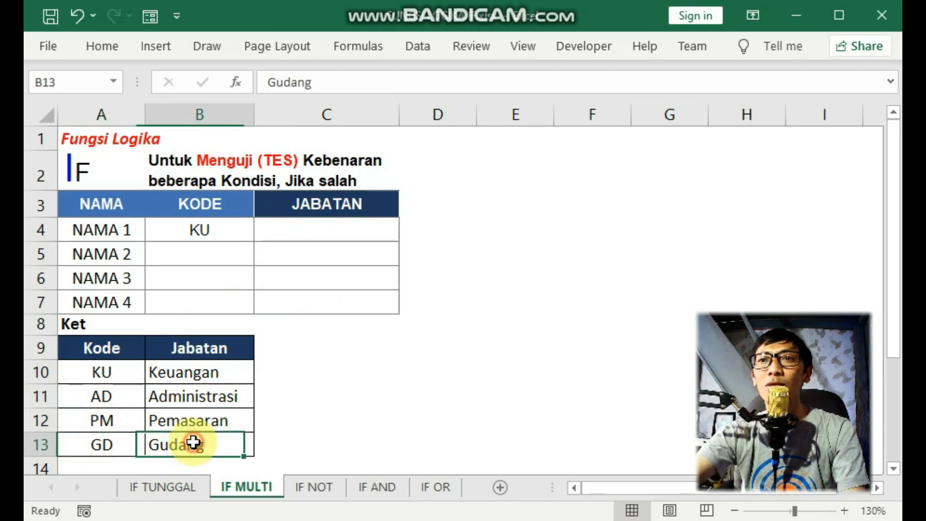
pyautogui.moveTo(92, 362); pyautogui.dragTo(231, 444)
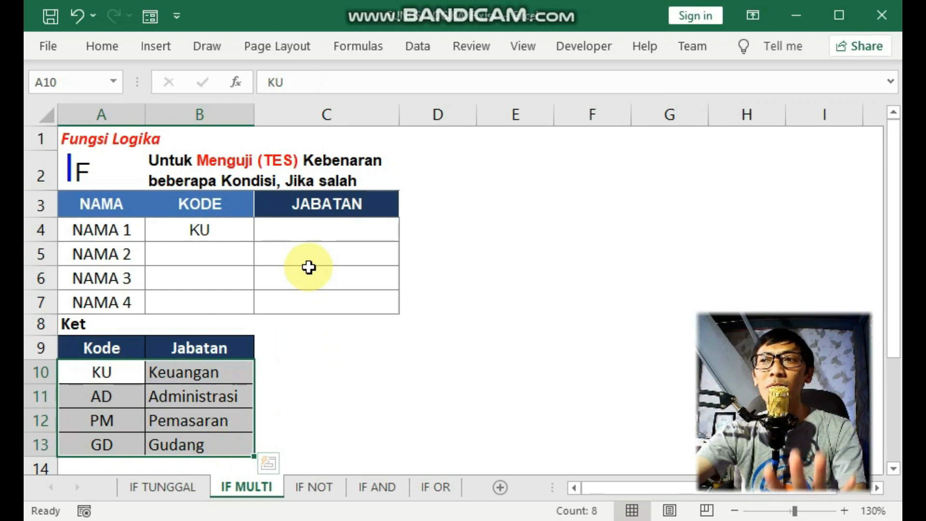
# In C4, start an IF formula that returns "Keuangan" when B4 equals "KU"
pyautogui.click(293, 238)
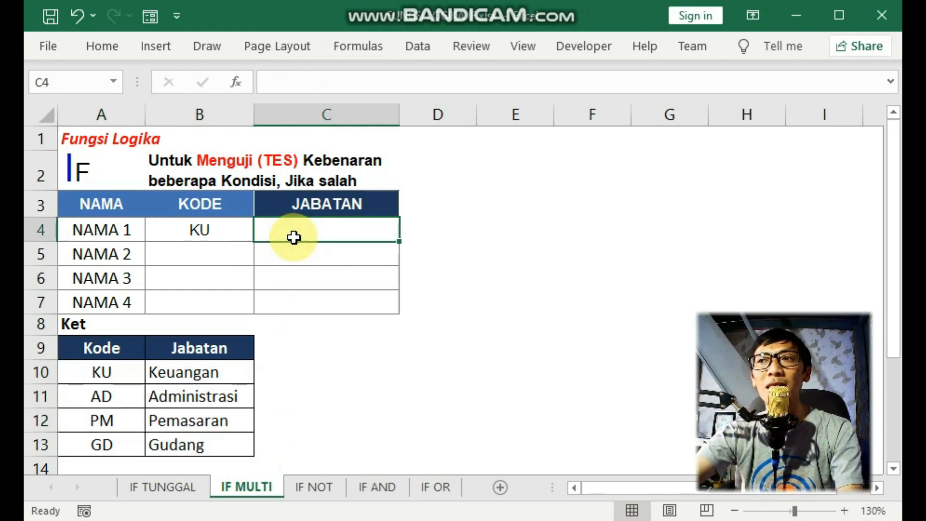
pyautogui.click(356, 343)
pyautogui.click(340, 229)
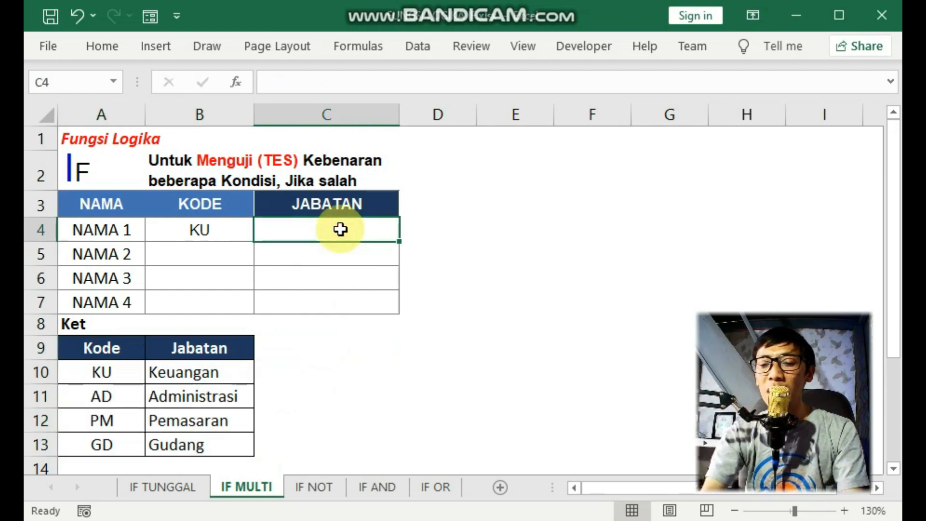
pyautogui.write('=IF')
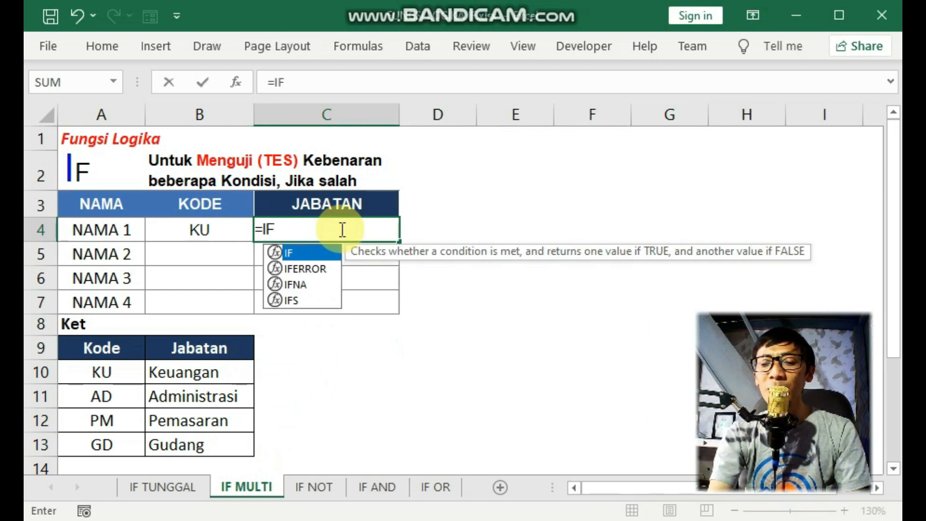
pyautogui.write('(')
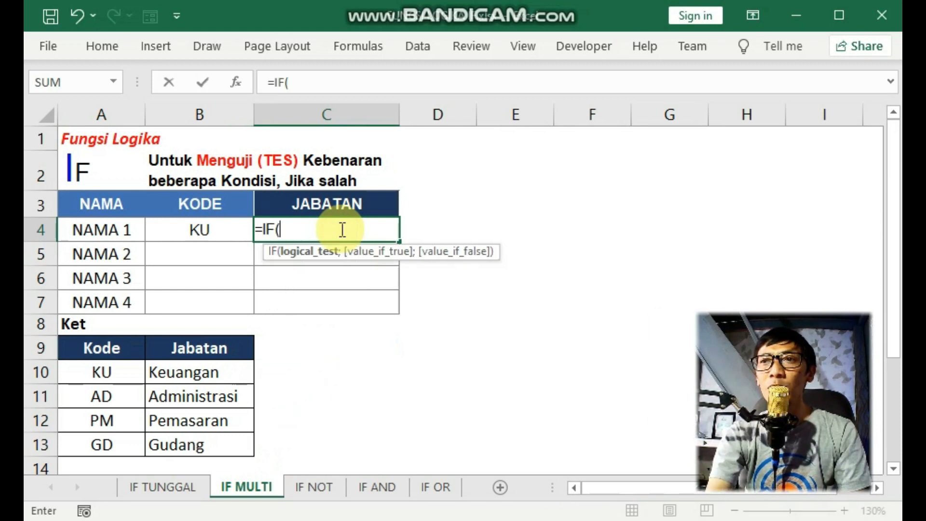
pyautogui.click(206, 229)
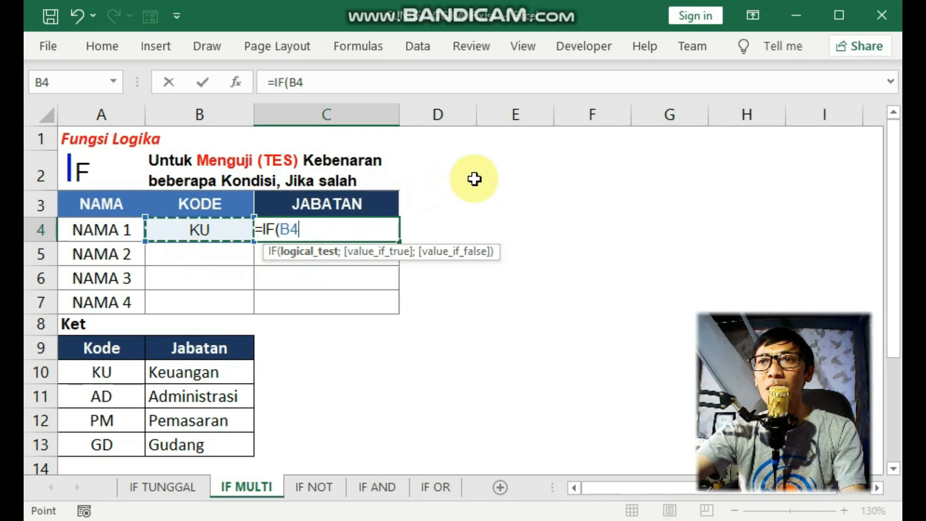
pyautogui.write('=')
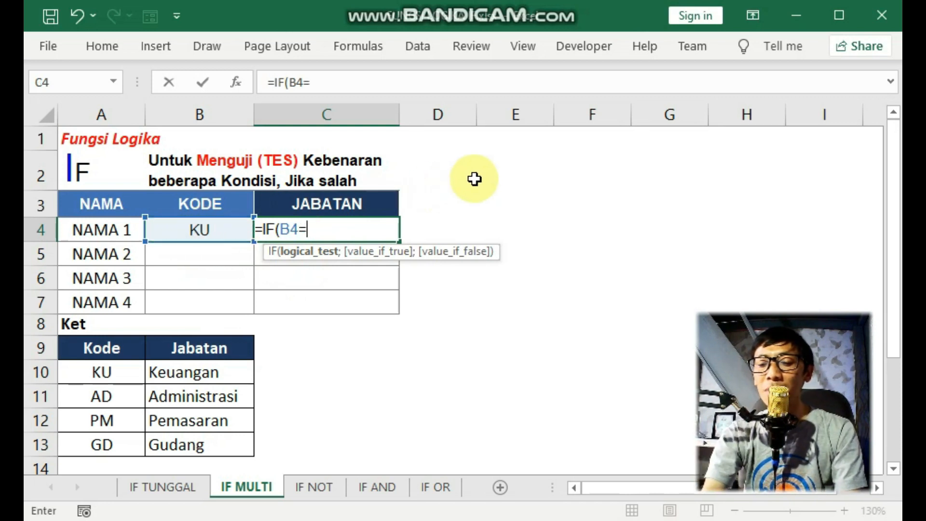
pyautogui.write('"K')
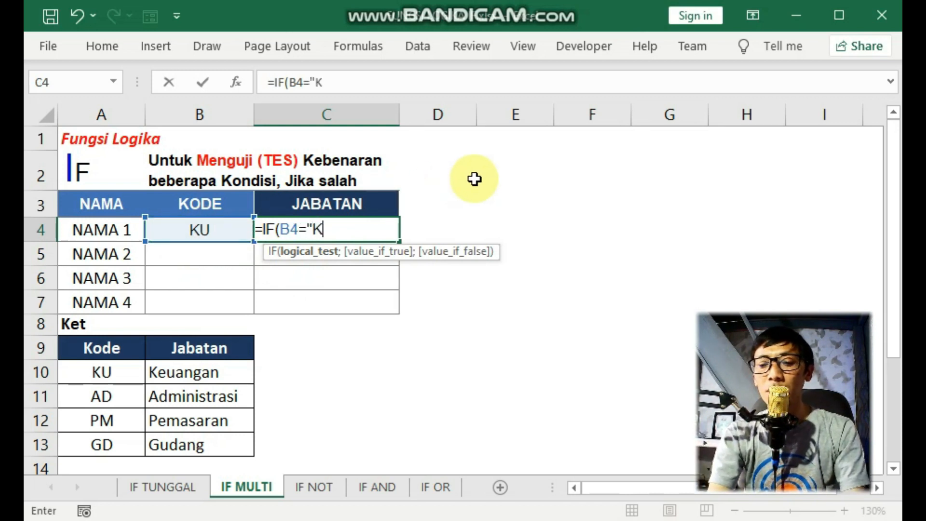
pyautogui.write('U";"Keuangan')
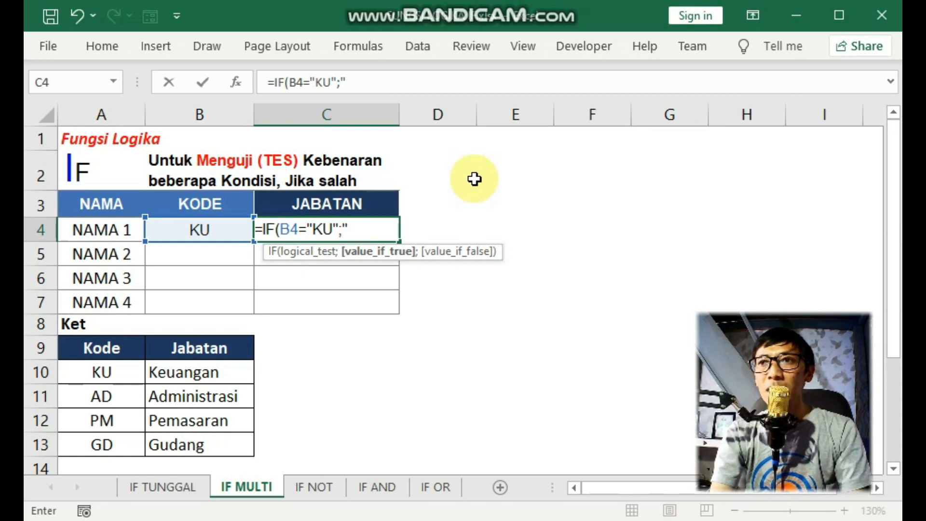
pyautogui.write('"')
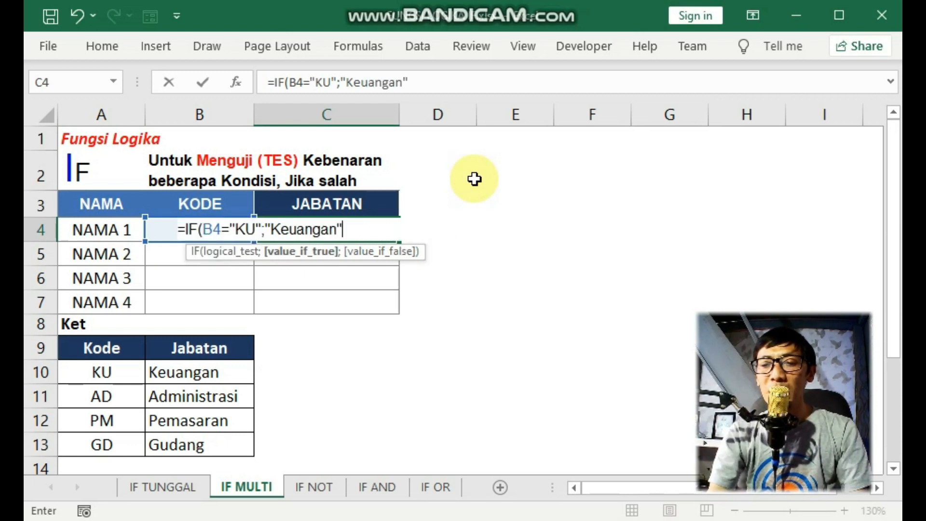
# Nest a second IF as the false argument of the C4 formula, testing whether B4 equals "AD"
pyautogui.write(';')
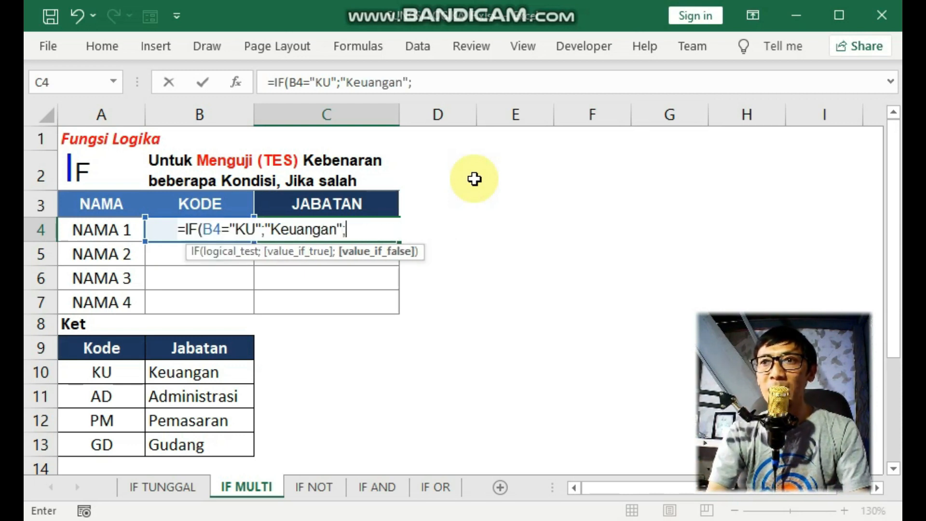
pyautogui.write('if')
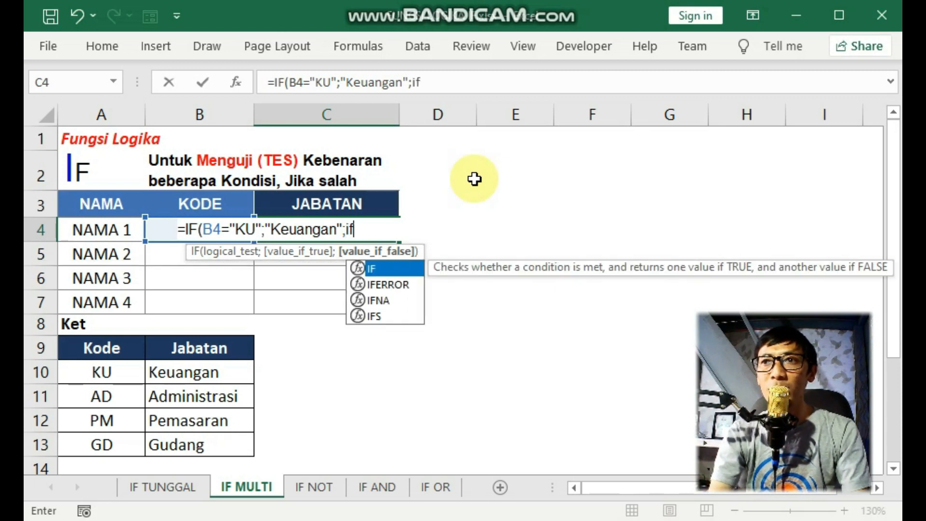
pyautogui.press('BackSpace')
pyautogui.write('f')
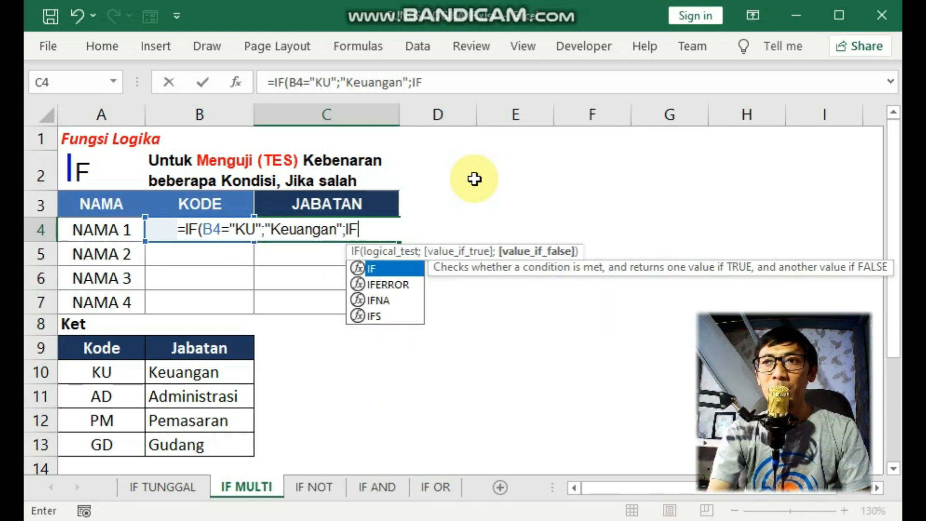
pyautogui.press('Tab')
pyautogui.write('B')
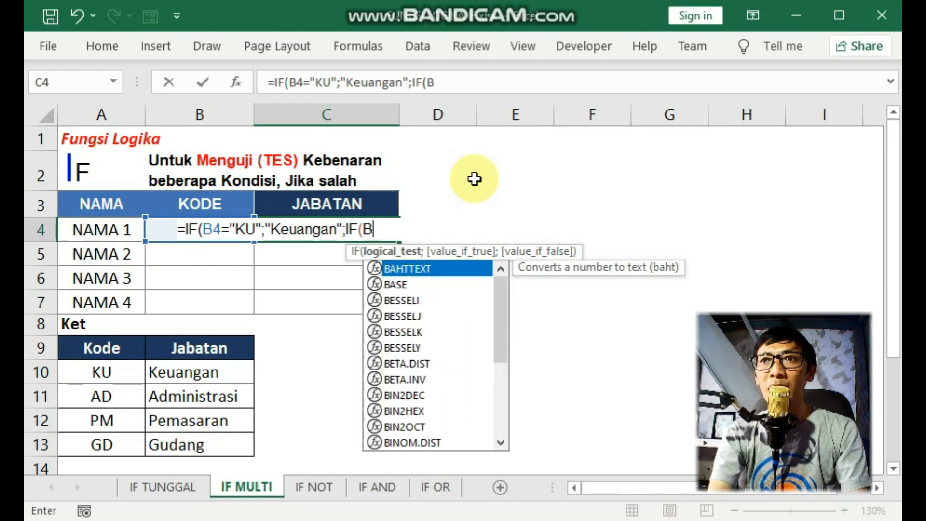
pyautogui.write('4=')
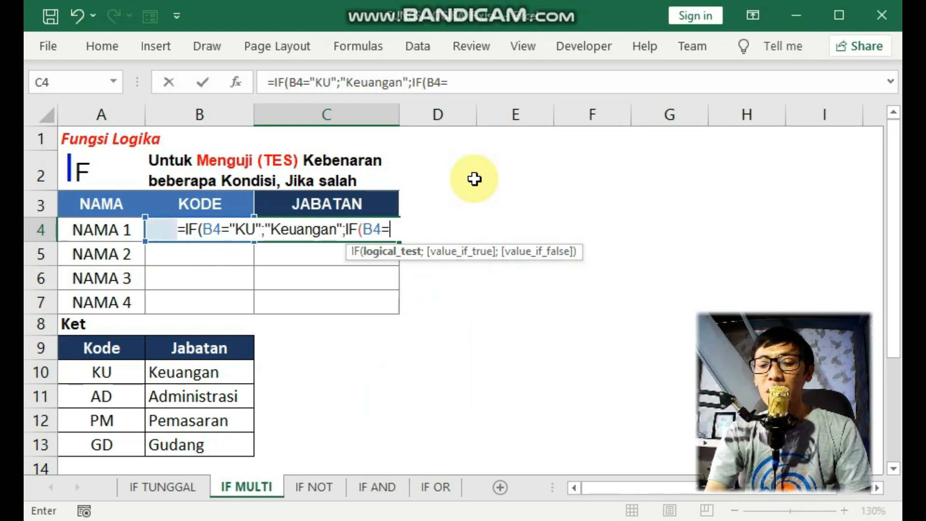
pyautogui.write('"')
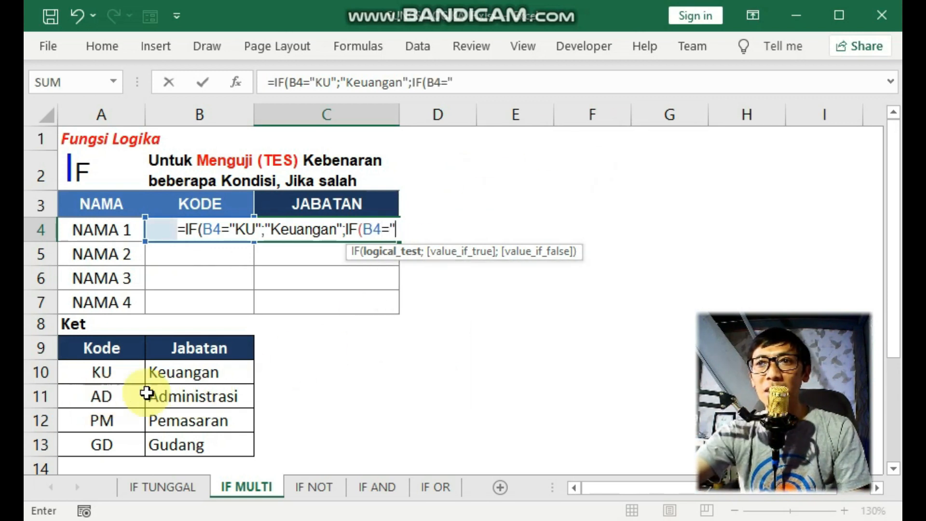
pyautogui.write('a')
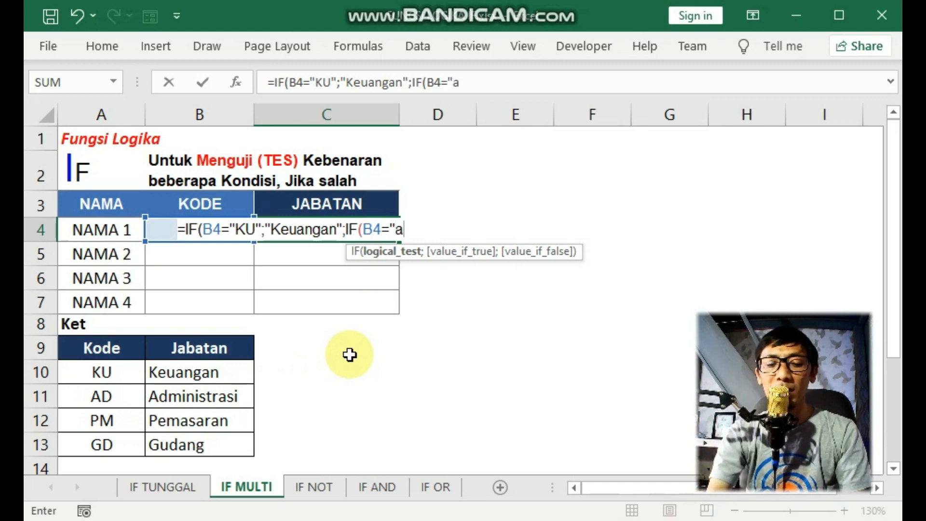
pyautogui.write('d')
pyautogui.press('BackSpace')
pyautogui.press('BackSpace')
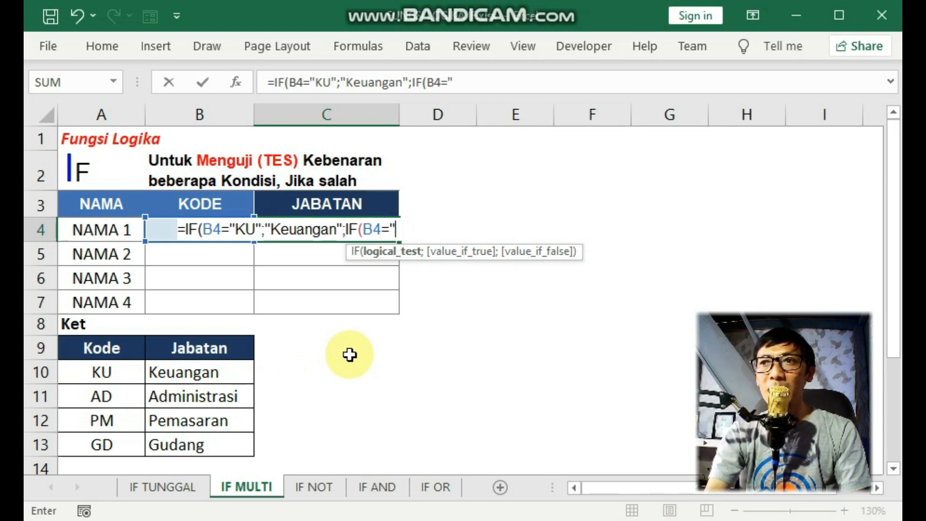
pyautogui.write('ad')
pyautogui.press('BackSpace')
pyautogui.press('BackSpace')
pyautogui.write('A')
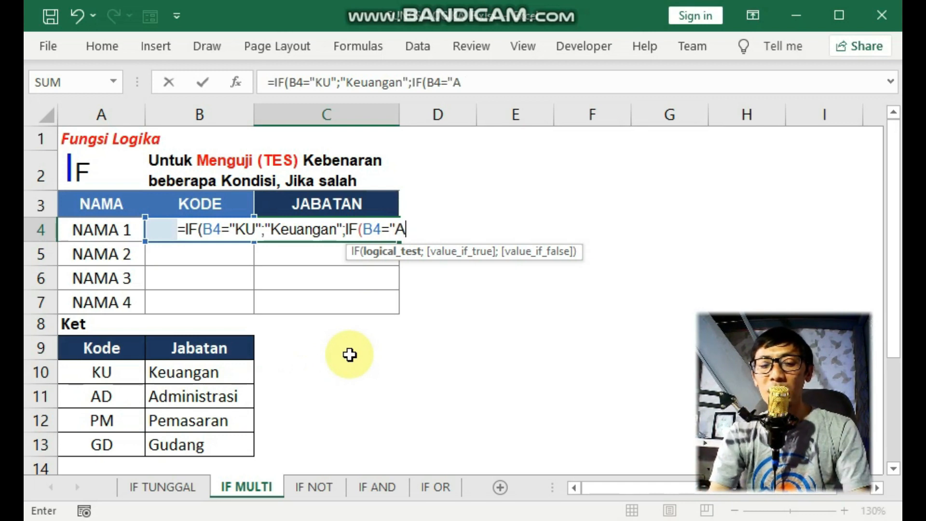
pyautogui.write('D"')
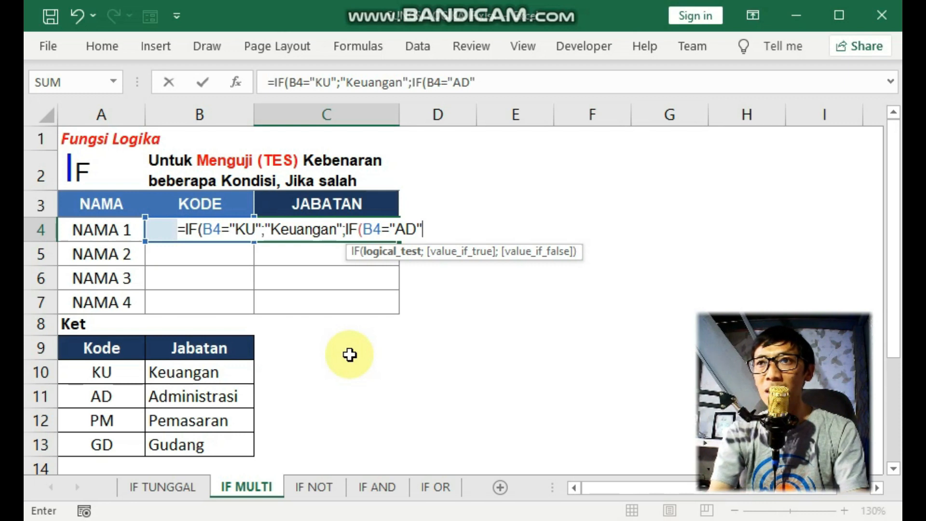
# Give the second IF the text Administrasi as its value if true
pyautogui.write(';"')
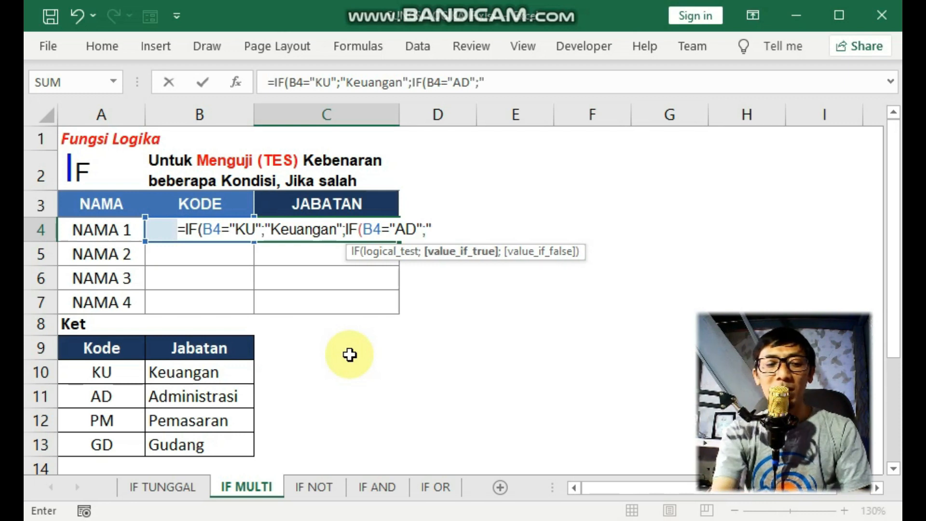
pyautogui.write('a')
pyautogui.press('BackSpace')
pyautogui.write('Administrasi')
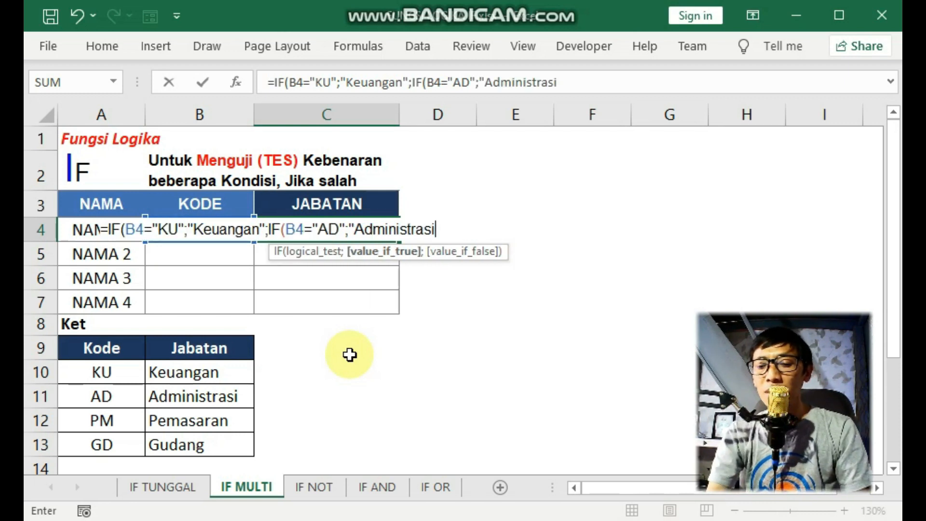
# Begin a third nested IF in the C4 formula with a comparison on B4
pyautogui.write(';')
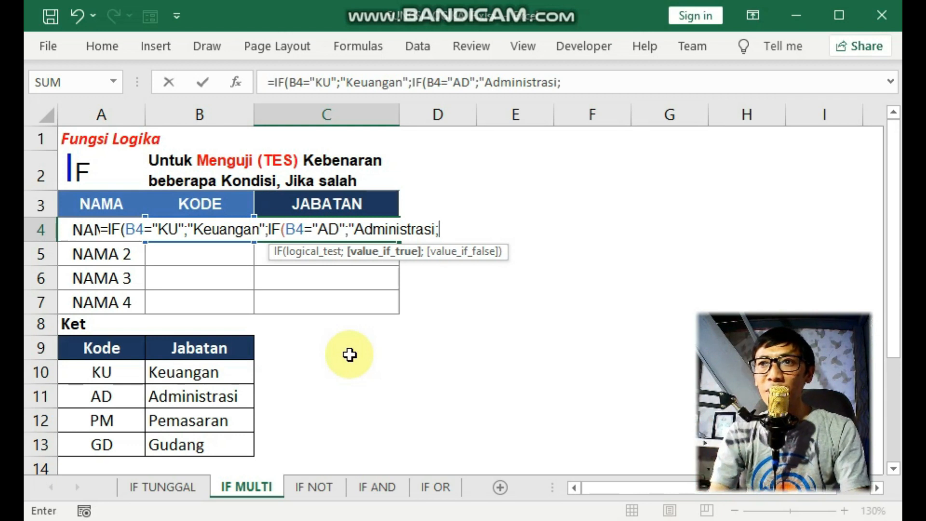
pyautogui.write('IF')
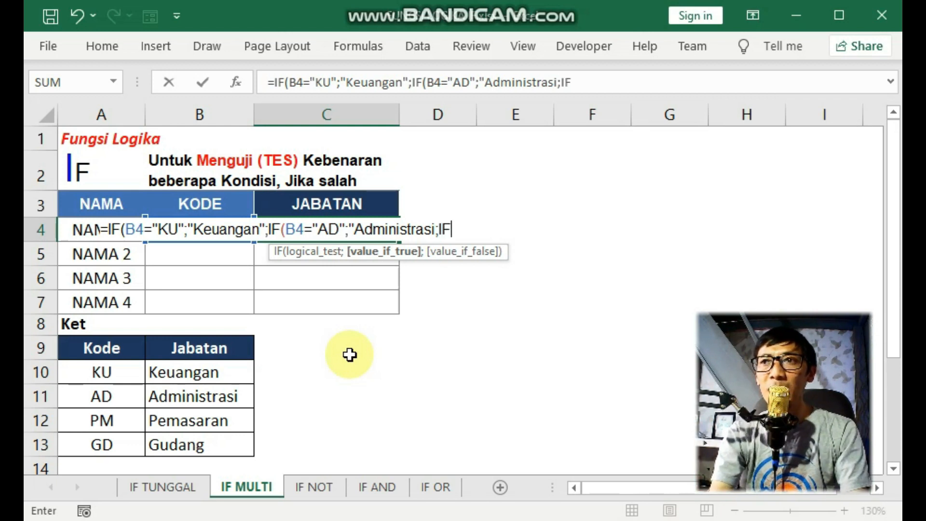
pyautogui.write('(')
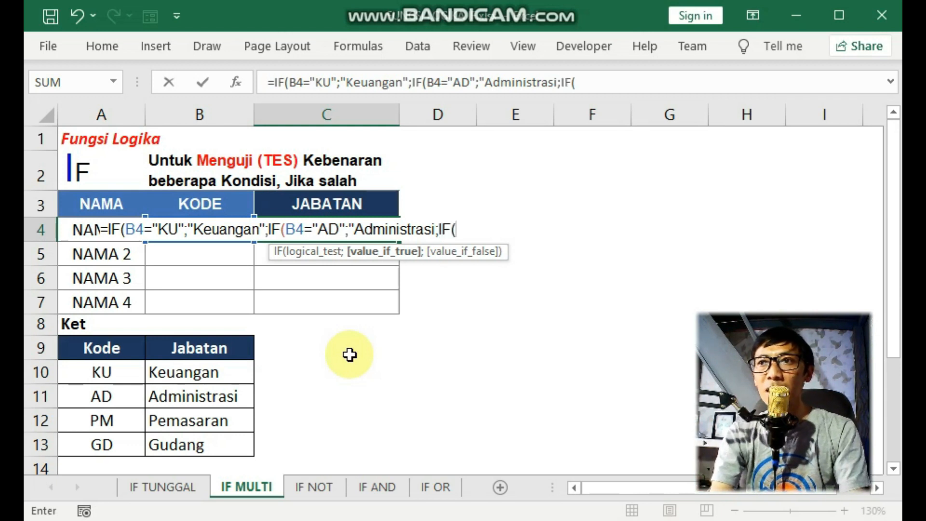
pyautogui.write('B4=')
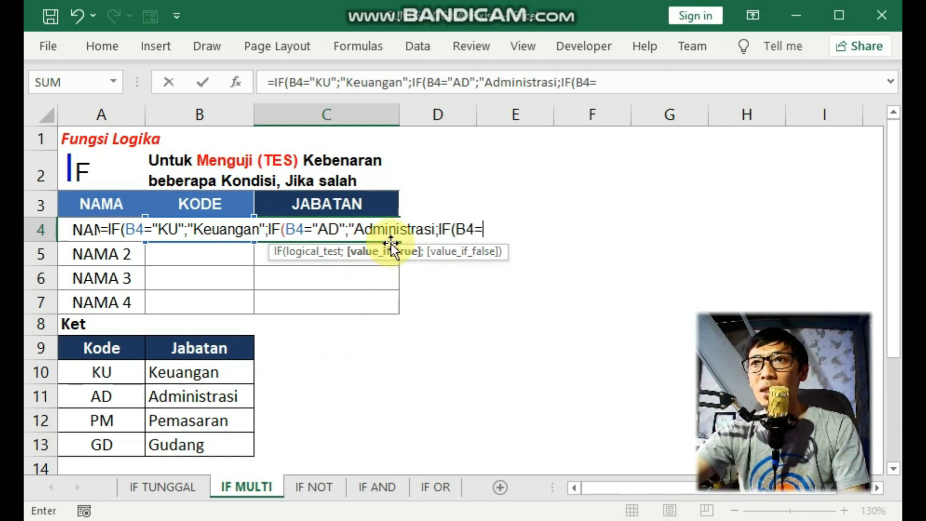
# Insert the missing closing quotation mark after Administrasi in the C4 formula
pyautogui.click(432, 229)
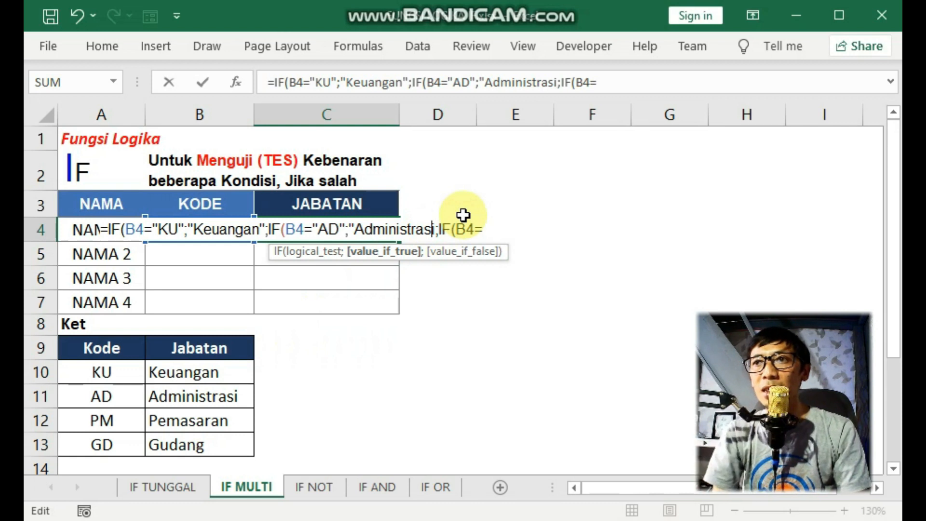
pyautogui.press('Right')
pyautogui.write('"')
# Complete the third IF's test with "PM" and give it "Pemasaran" as its value if true
pyautogui.click(503, 228)
pyautogui.write('"')
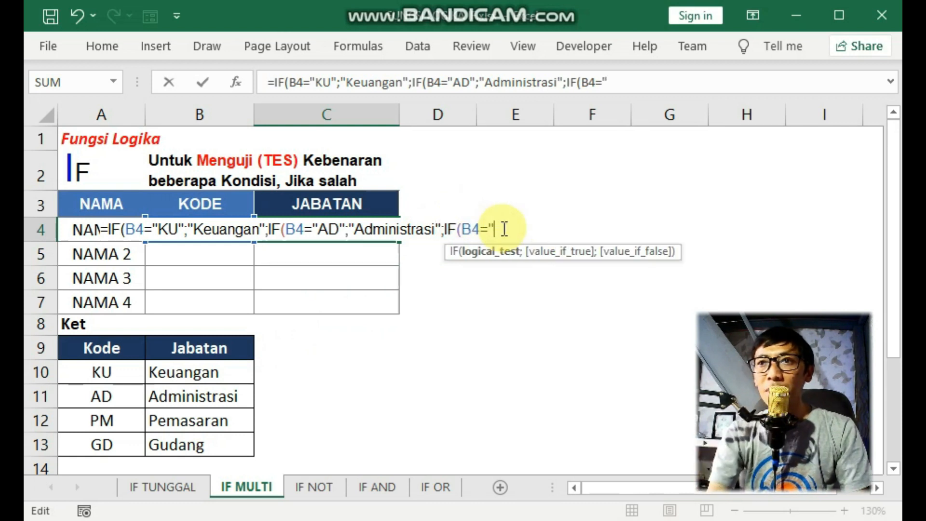
pyautogui.write('PM')
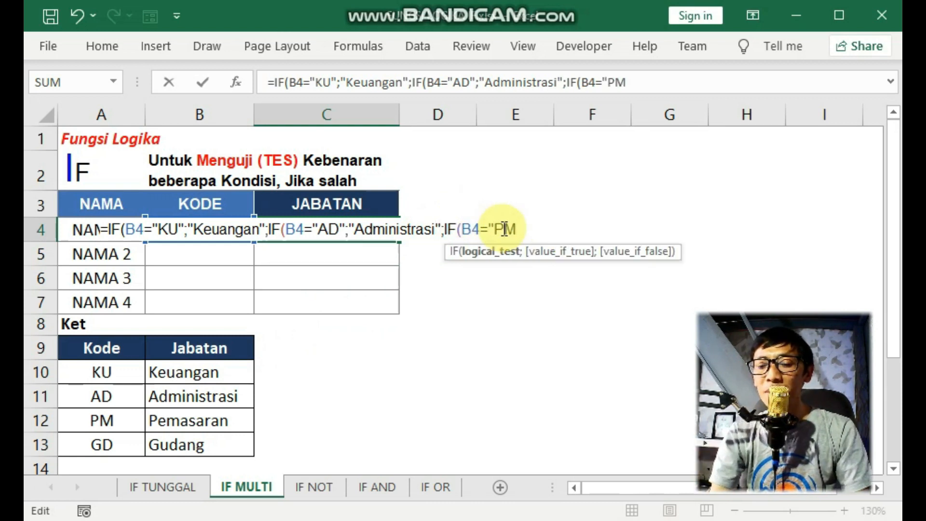
pyautogui.write('";')
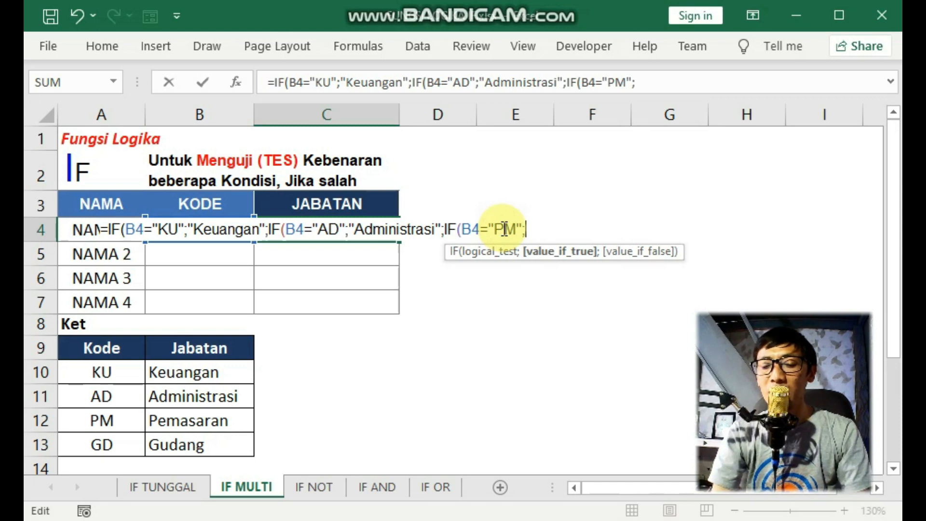
pyautogui.write('"pE')
pyautogui.press('BackSpace')
pyautogui.press('BackSpace')
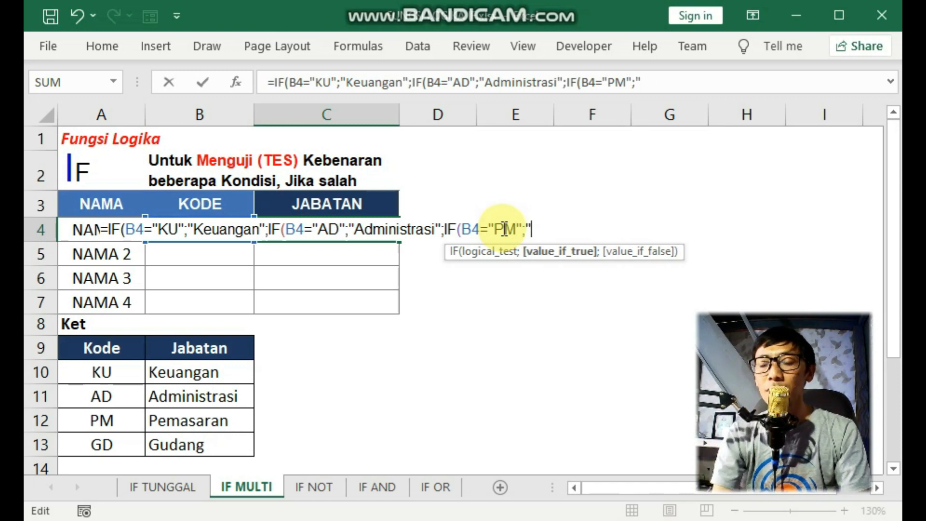
pyautogui.write('Pemasaran";')
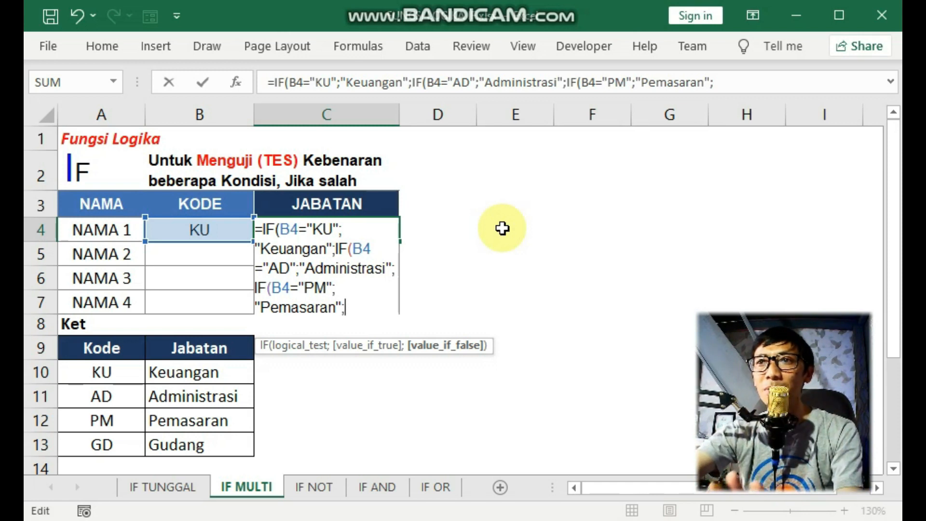
# Add "Gudang" as the third IF's value if false
pyautogui.write('"')
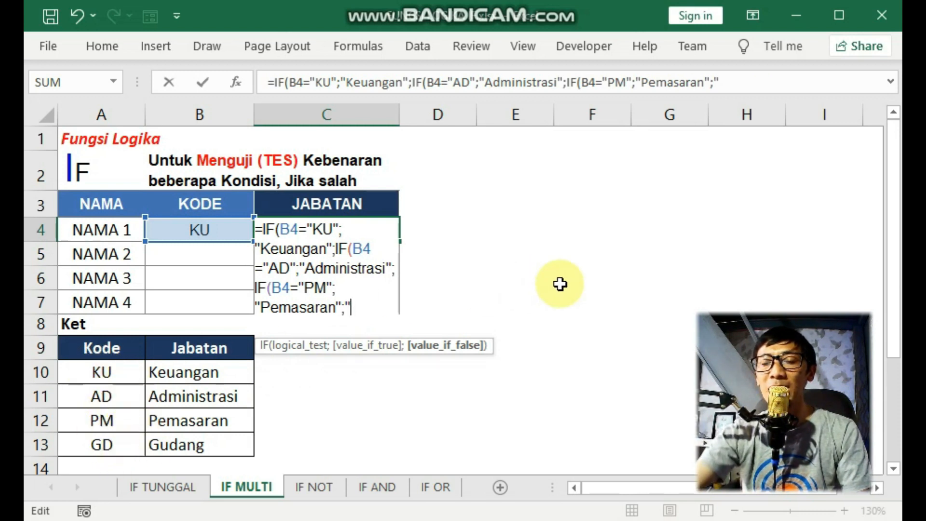
pyautogui.press('BackSpace')
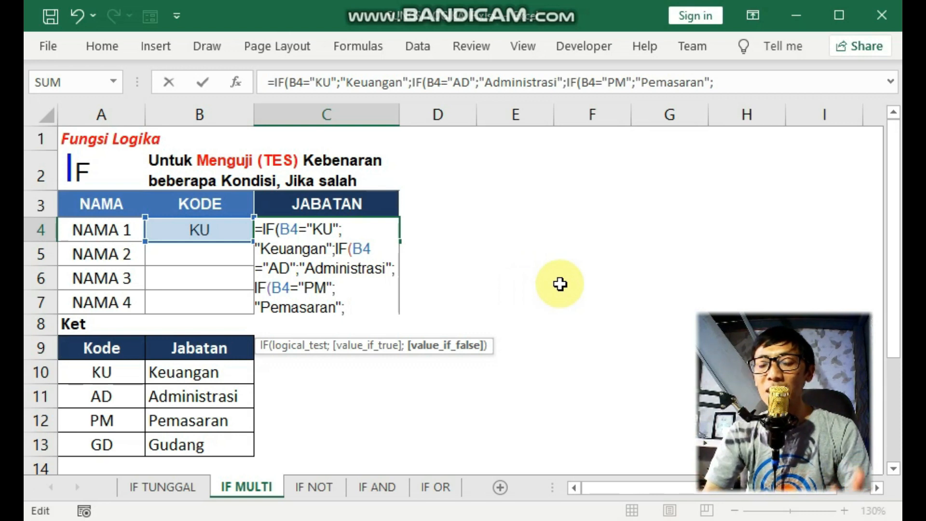
pyautogui.write('"')
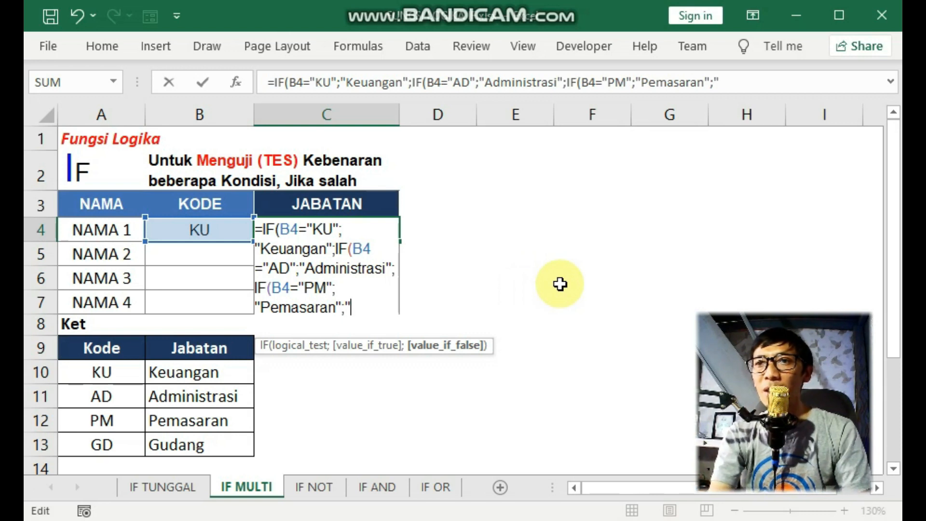
pyautogui.write('Gudang"')
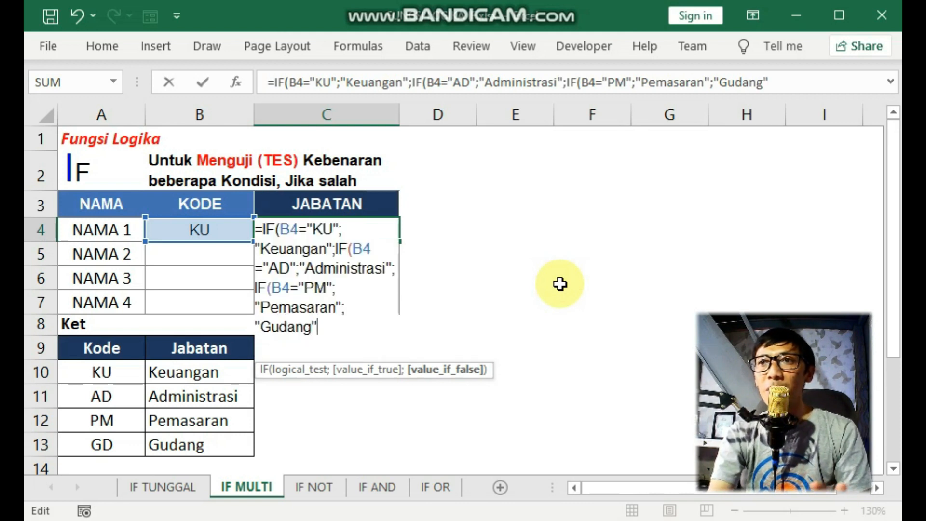
# Close the three nested IFs in the C4 formula and fill the formula down to C7
pyautogui.write(')))')
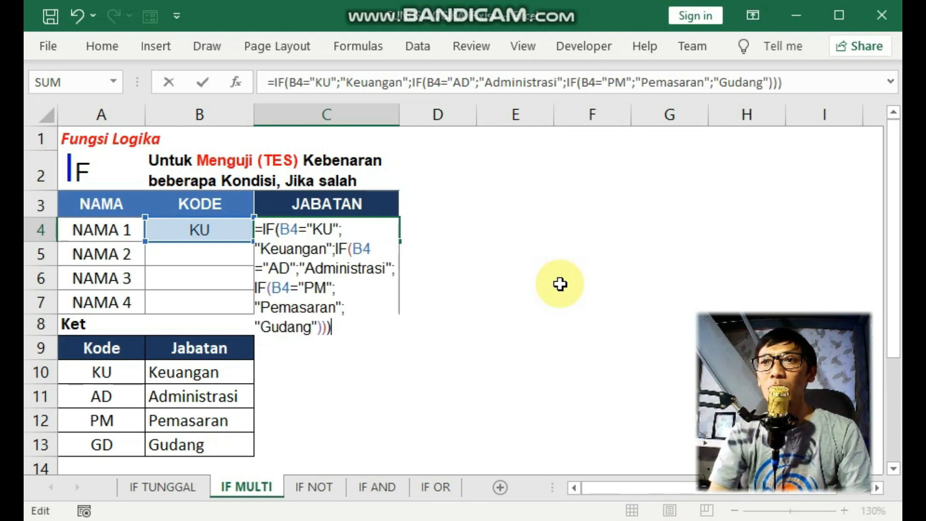
pyautogui.press('Return')
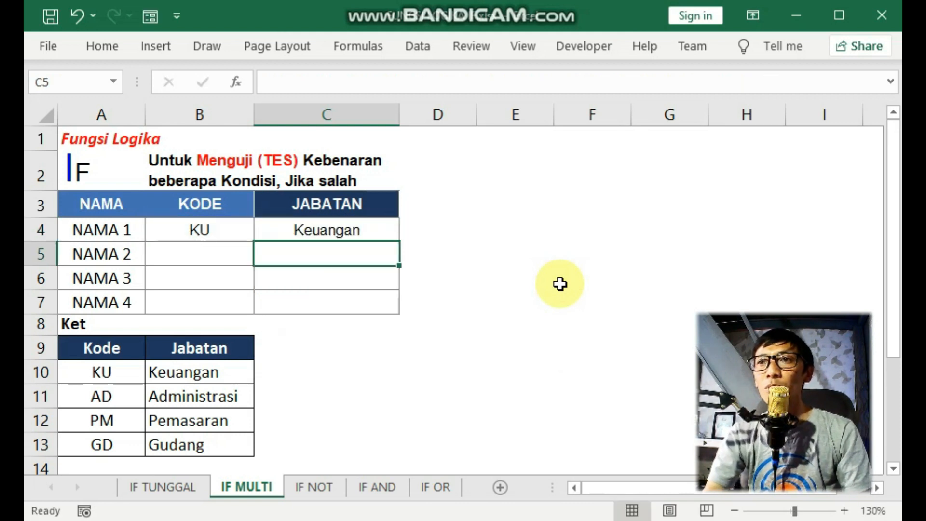
pyautogui.click(357, 234)
pyautogui.moveTo(399, 243); pyautogui.dragTo(398, 314)
pyautogui.click(379, 251)
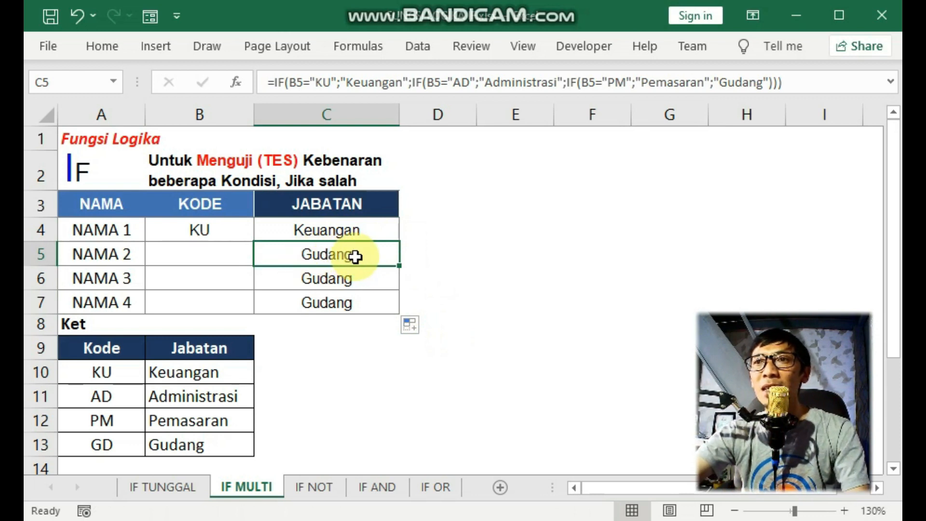
pyautogui.click(203, 258)
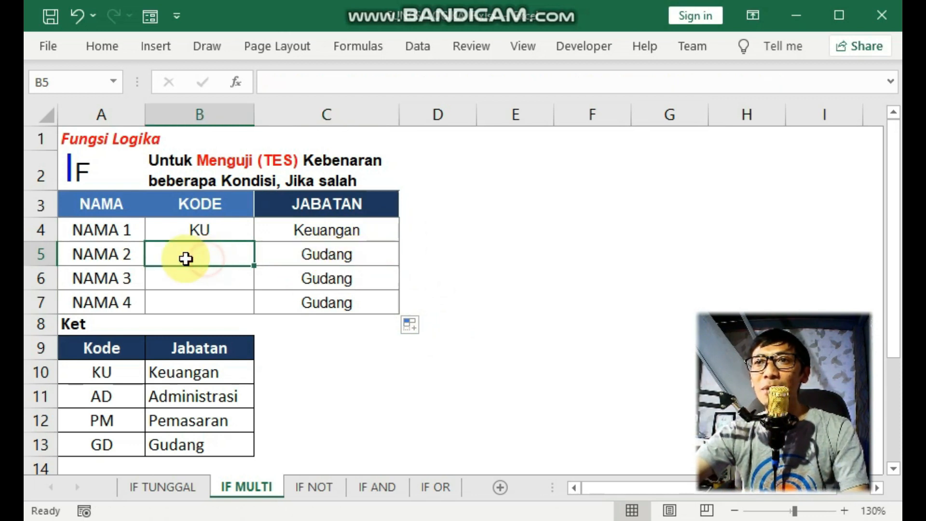
pyautogui.click(341, 256)
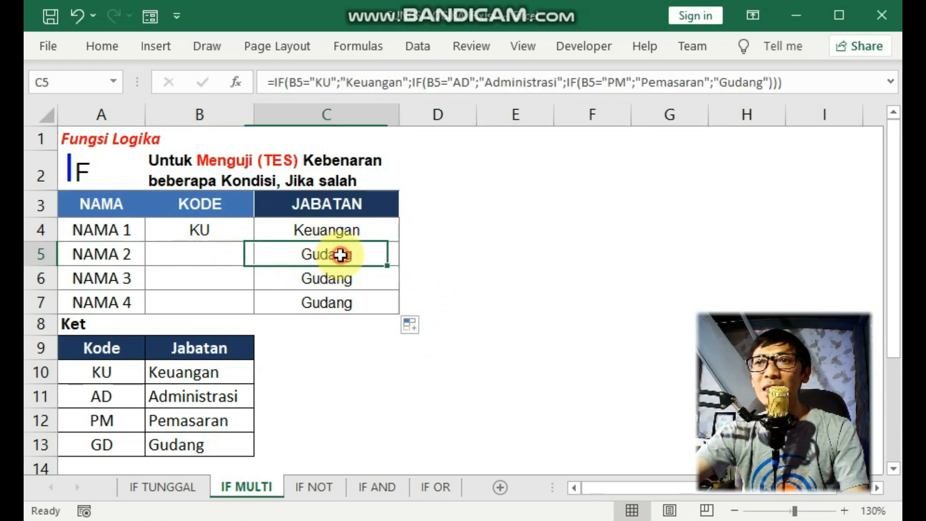
# Insert a fourth nested IF before "Gudang" in the C4 formula, testing whether B4 equals "gd"
pyautogui.doubleClick(345, 229)
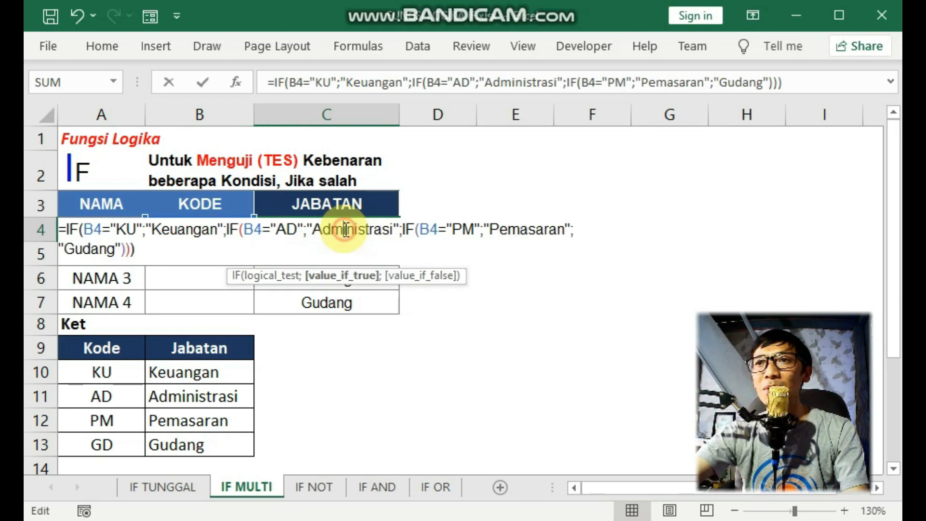
pyautogui.click(60, 243)
pyautogui.write('IF')
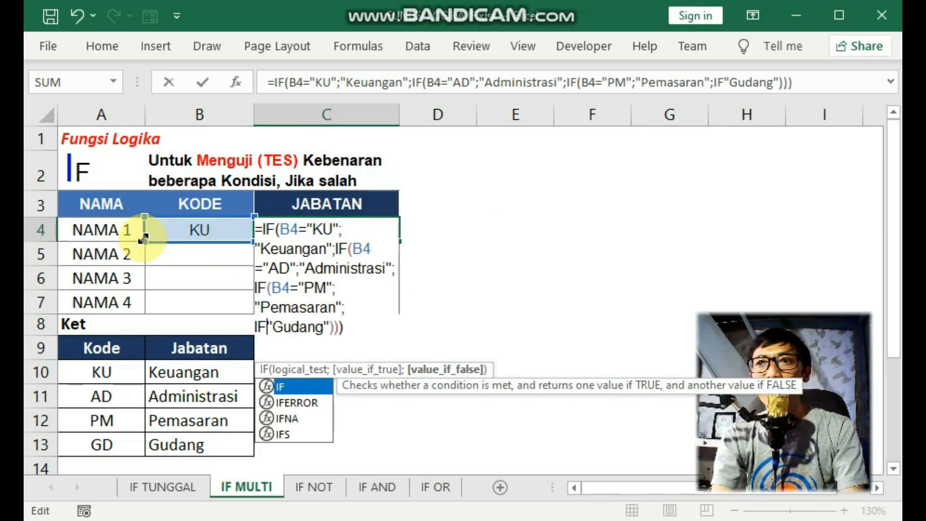
pyautogui.write('(B')
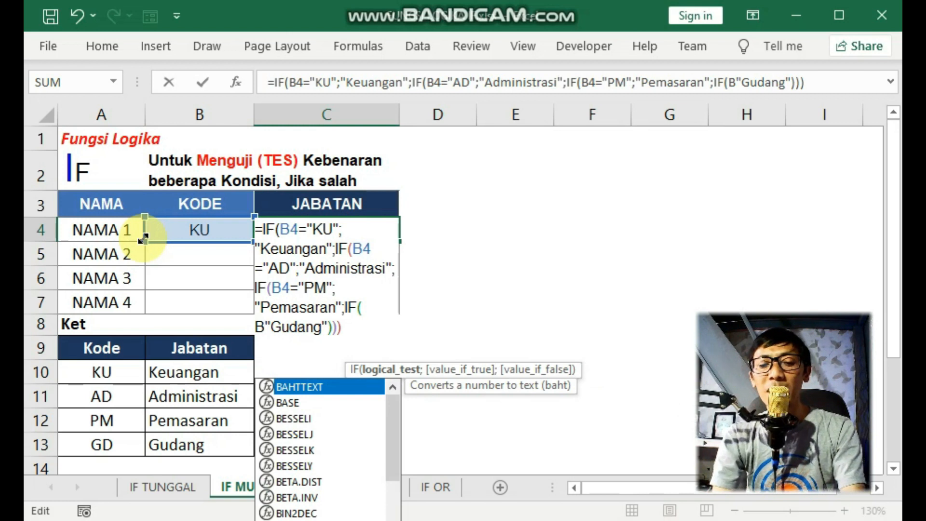
pyautogui.write('4')
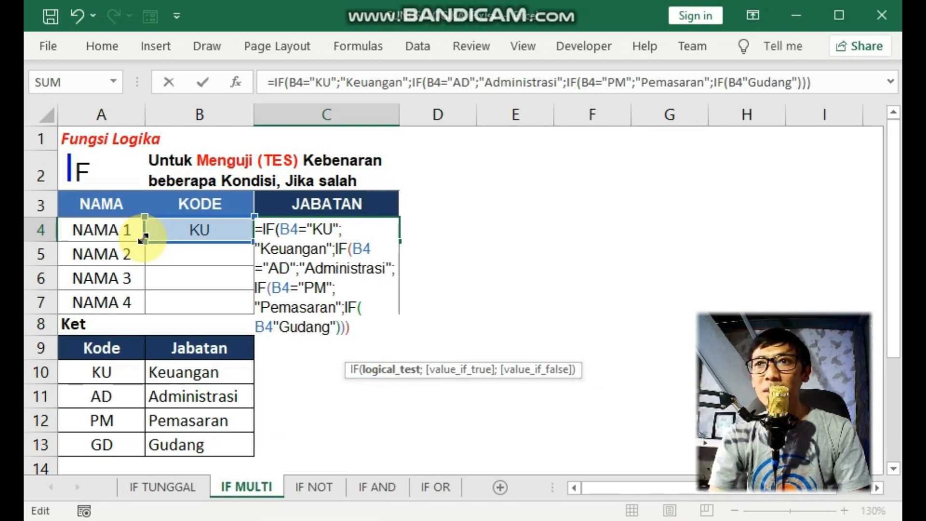
pyautogui.write('="gd')
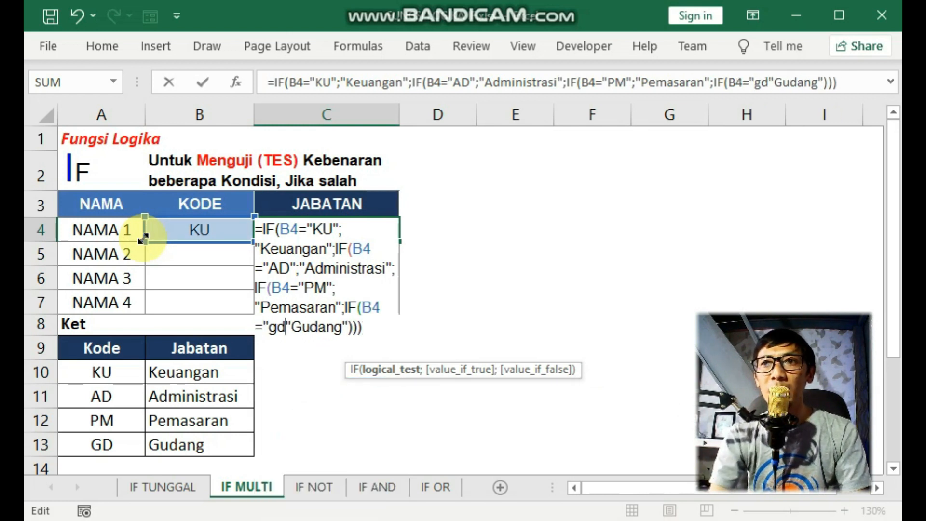
pyautogui.write('";')
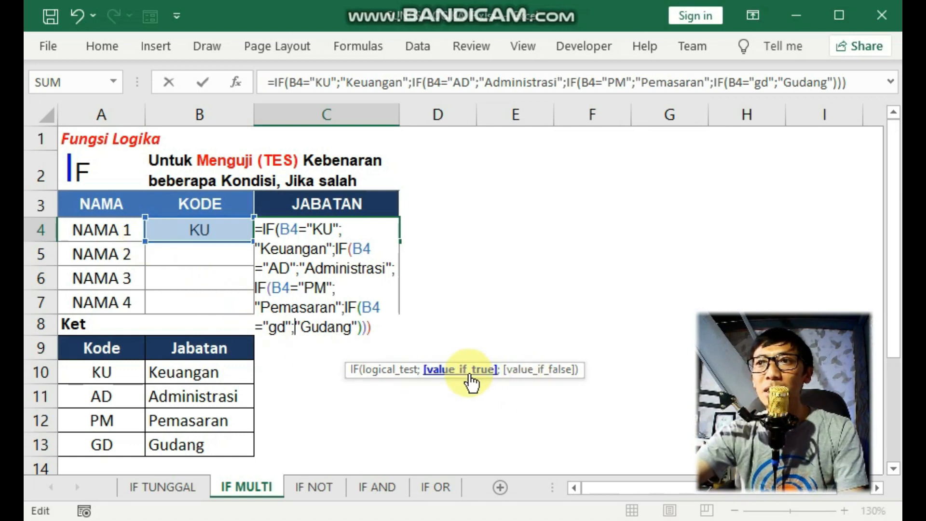
# Add "-" as the fourth IF's value if false, close it, and fill the C4 formula down to C7
pyautogui.moveTo(349, 309); pyautogui.dragTo(356, 331)
pyautogui.click(297, 328)
pyautogui.click(358, 327)
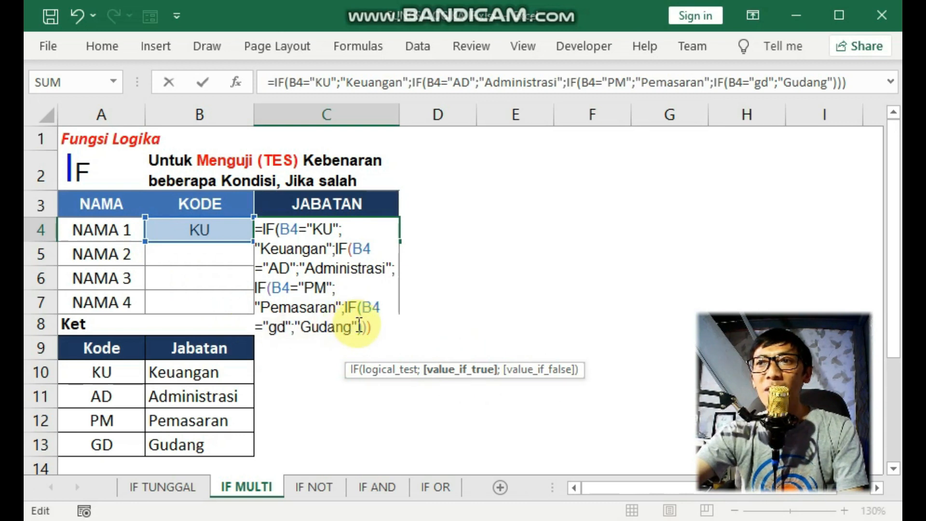
pyautogui.write(';')
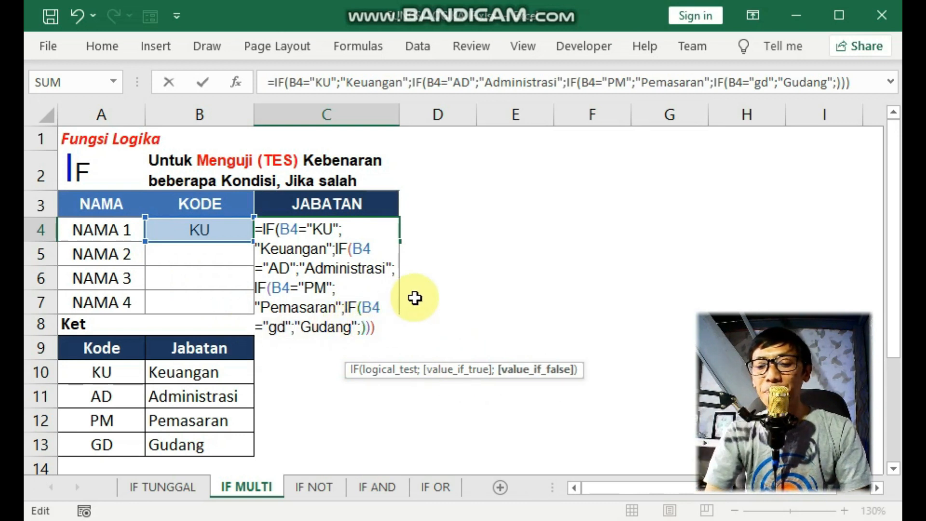
pyautogui.write('"-"')
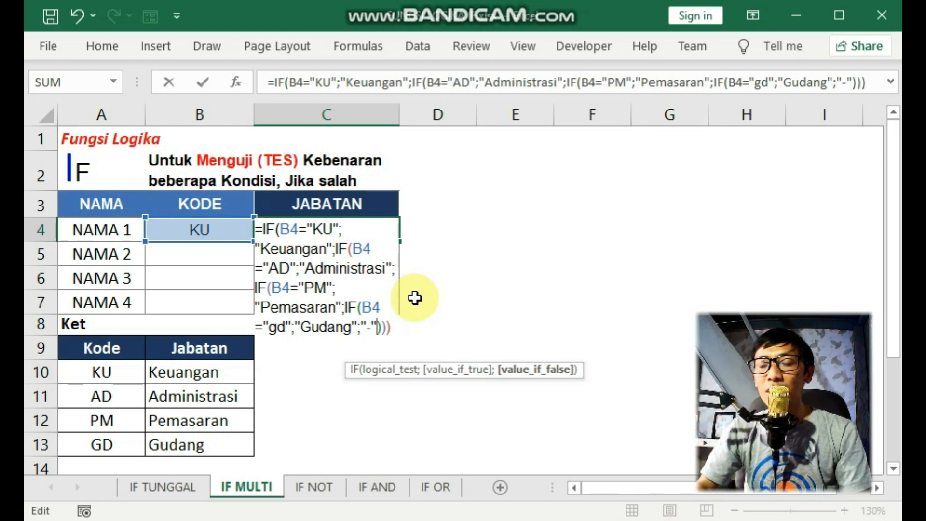
pyautogui.write(')')
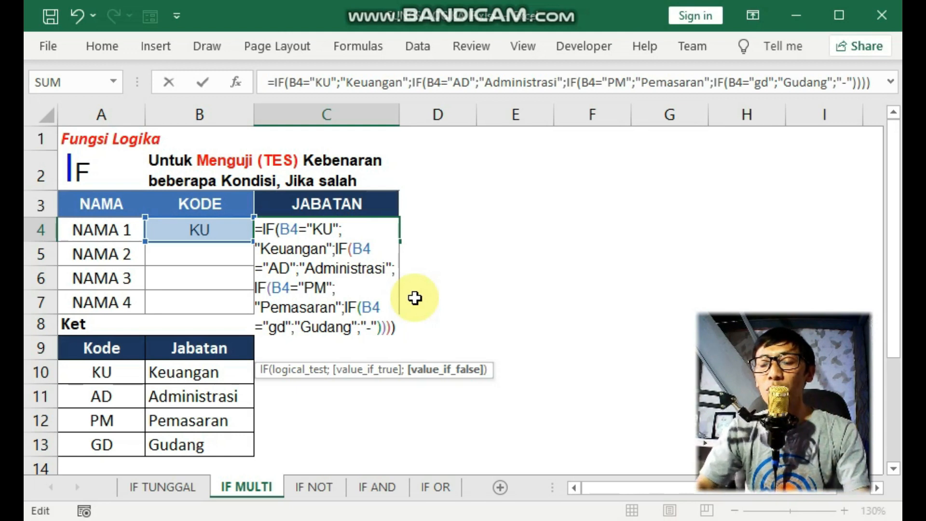
pyautogui.press('Return')
pyautogui.click(308, 231)
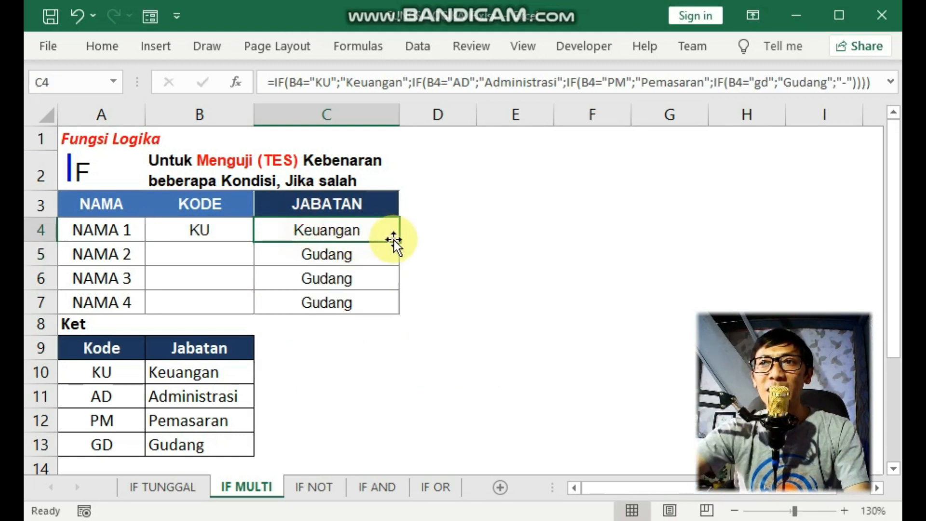
pyautogui.moveTo(402, 243); pyautogui.dragTo(399, 313)
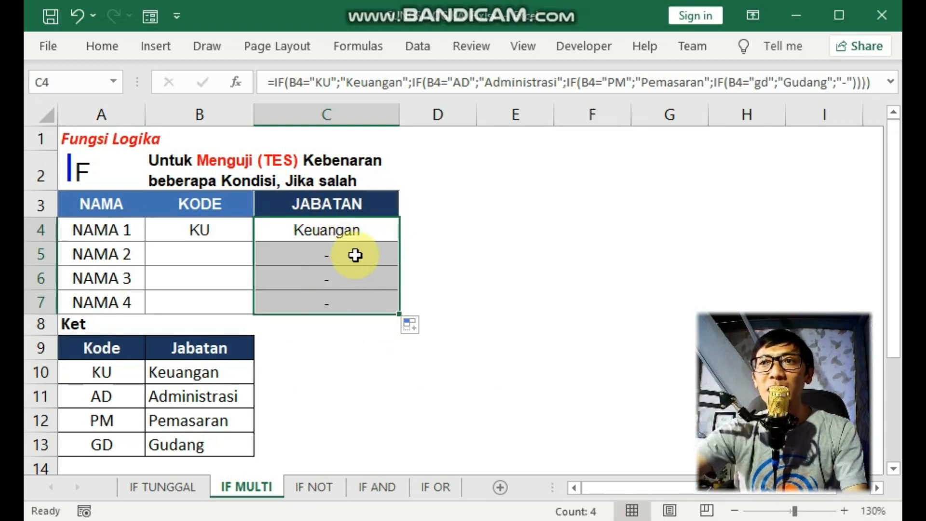
# Enter the codes AD, PM and GD for NAMA 2, NAMA 3 and NAMA 4 in B5:B7
pyautogui.click(187, 255)
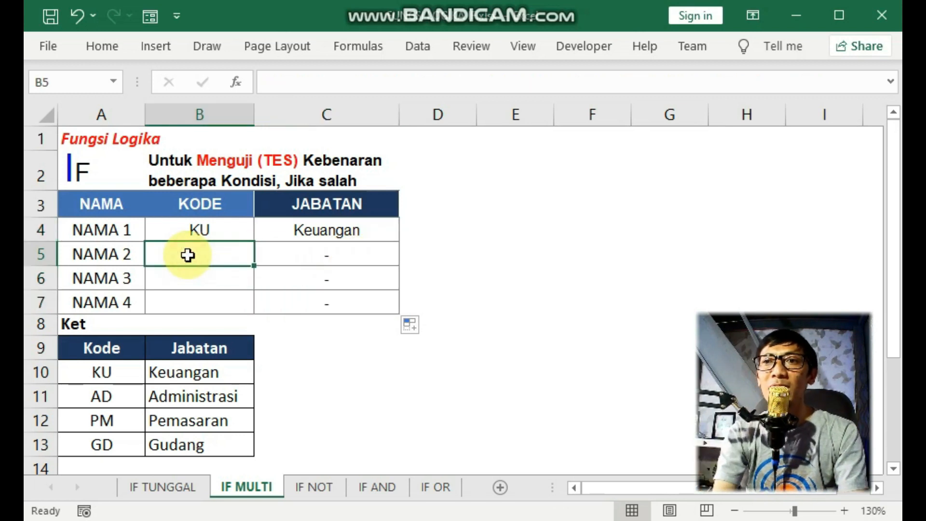
pyautogui.write('AD')
pyautogui.press('Delete')
pyautogui.press('Return')
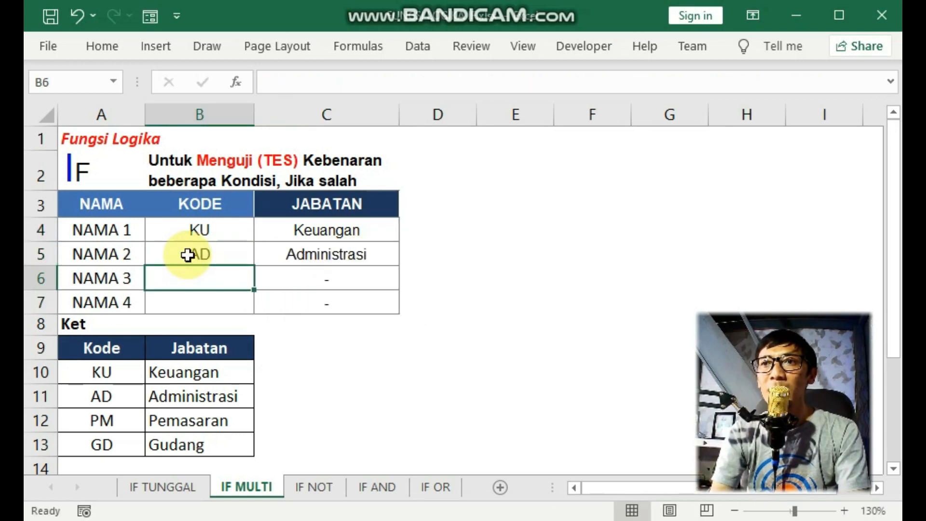
pyautogui.write('PM')
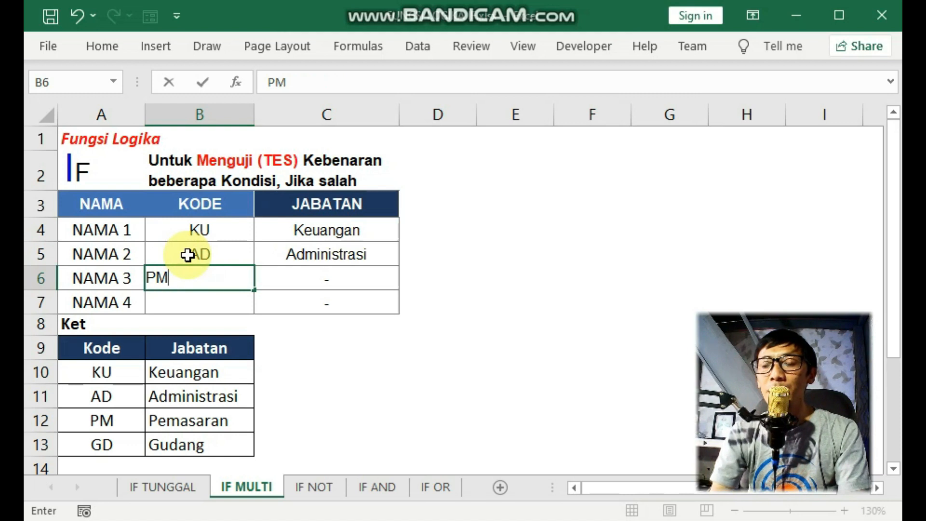
pyautogui.press('Return')
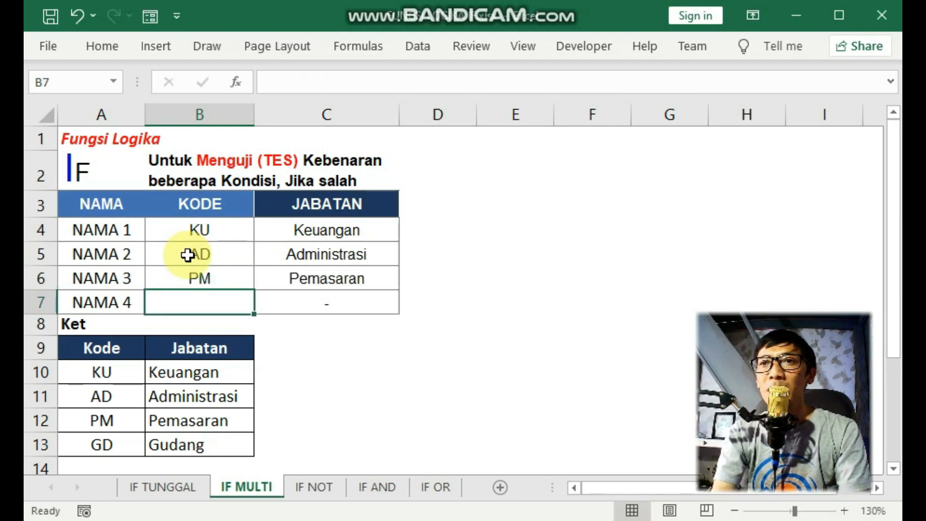
pyautogui.write('GD')
pyautogui.press('Return')
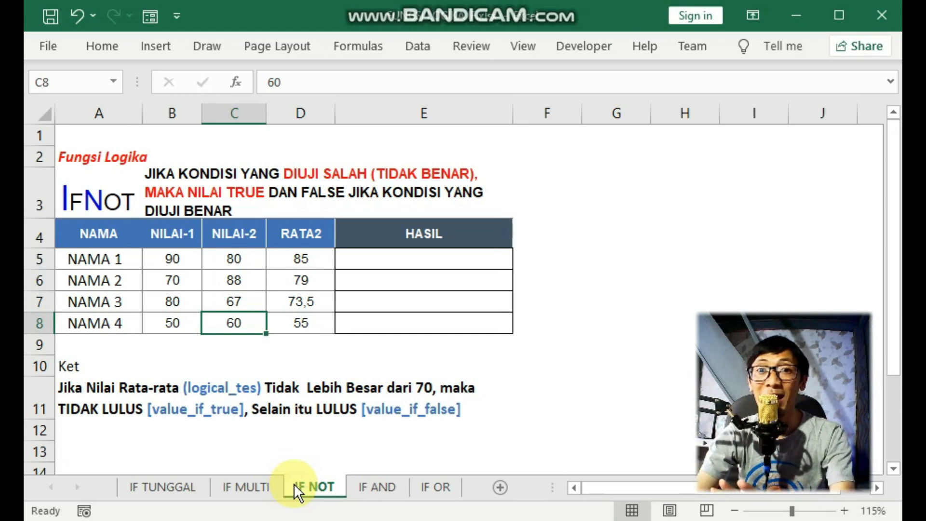
# Compare the rule notes on the IF NOT and IF TUNGGAL sheets, and inspect the RATA2 average in D5 on IF NOT
pyautogui.press('Down')
pyautogui.press('Down')
pyautogui.press('Down')
pyautogui.press('Down')
pyautogui.press('Down')
pyautogui.press('Right')
pyautogui.press('Right')
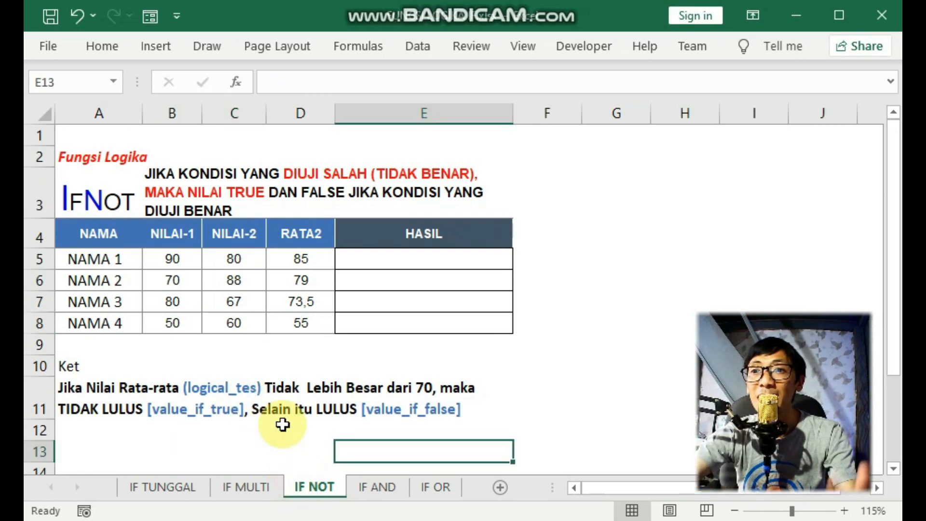
pyautogui.click(154, 483)
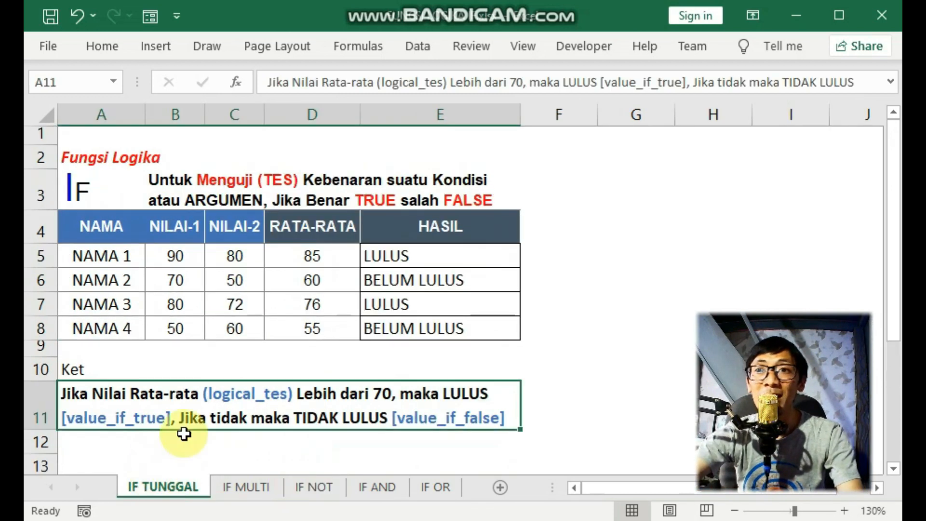
pyautogui.click(184, 434)
pyautogui.click(116, 395)
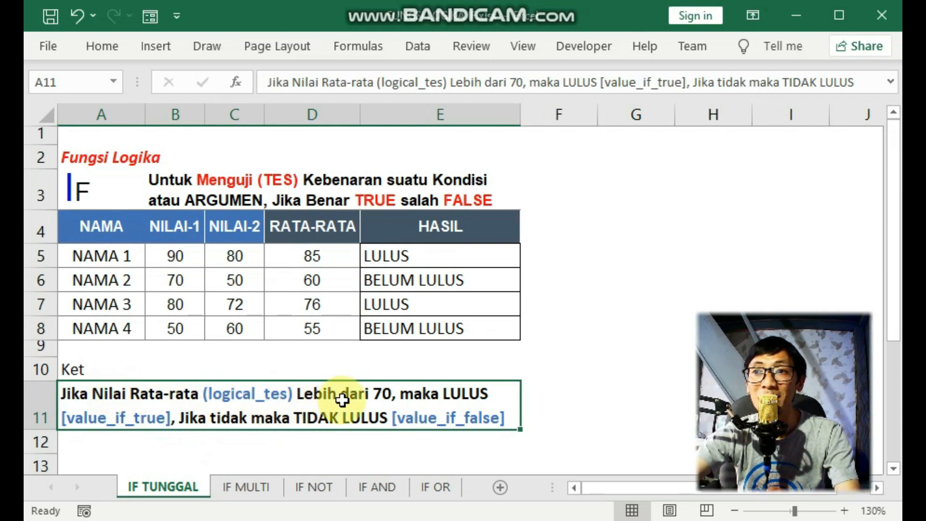
pyautogui.click(314, 486)
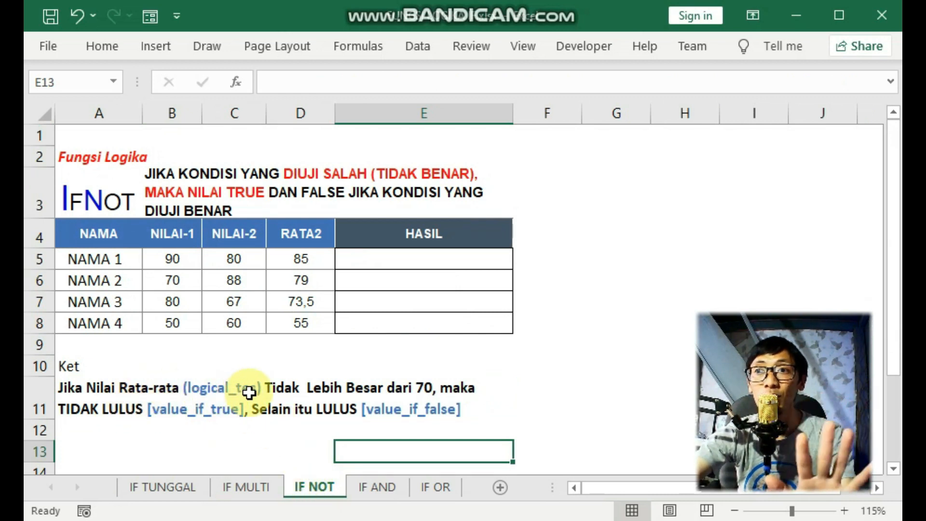
pyautogui.click(300, 323)
pyautogui.click(407, 256)
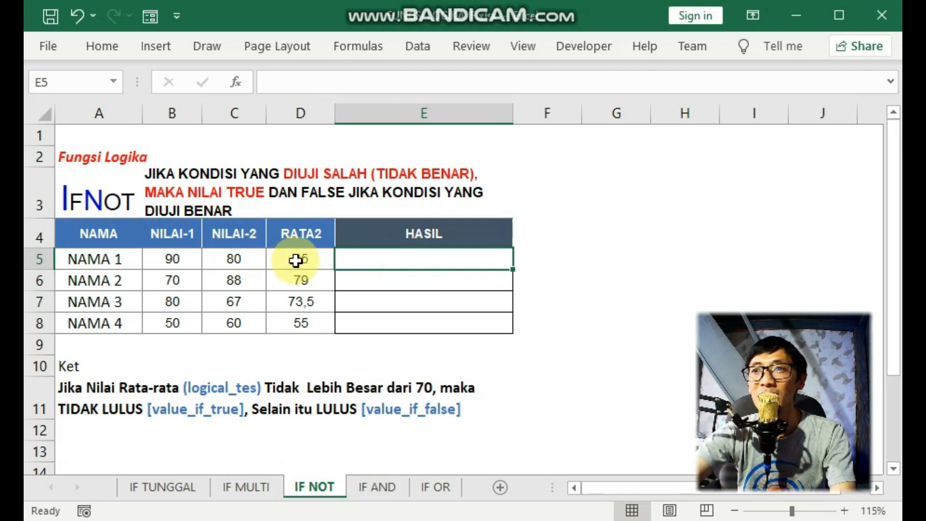
pyautogui.click(311, 255)
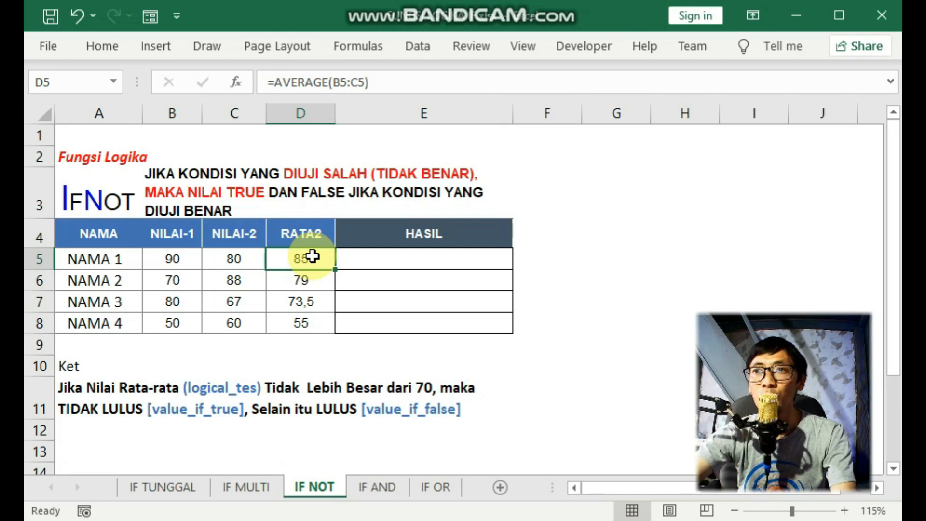
# Begin an IF formula in the HASIL cell E5 with the logical test NOT(D5>70)
pyautogui.click(394, 262)
pyautogui.write('=IFN')
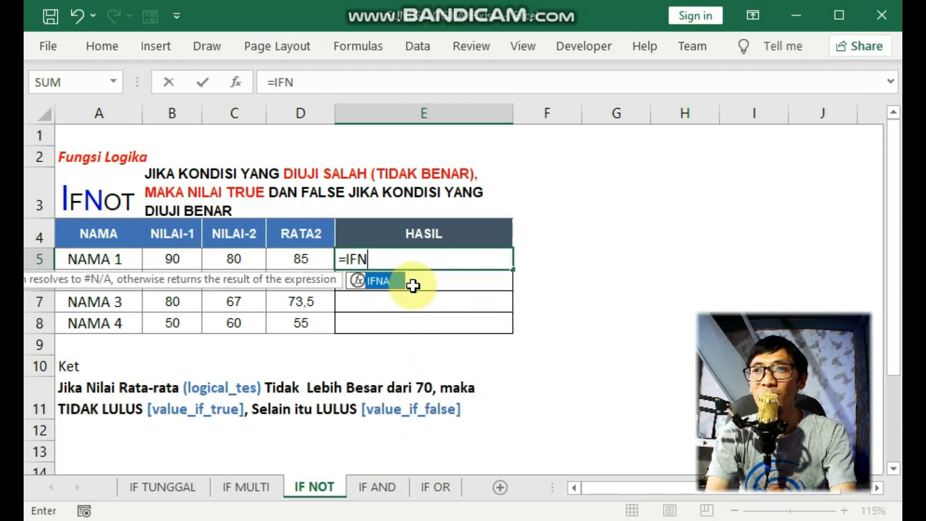
pyautogui.press('BackSpace')
pyautogui.write('(NOT')
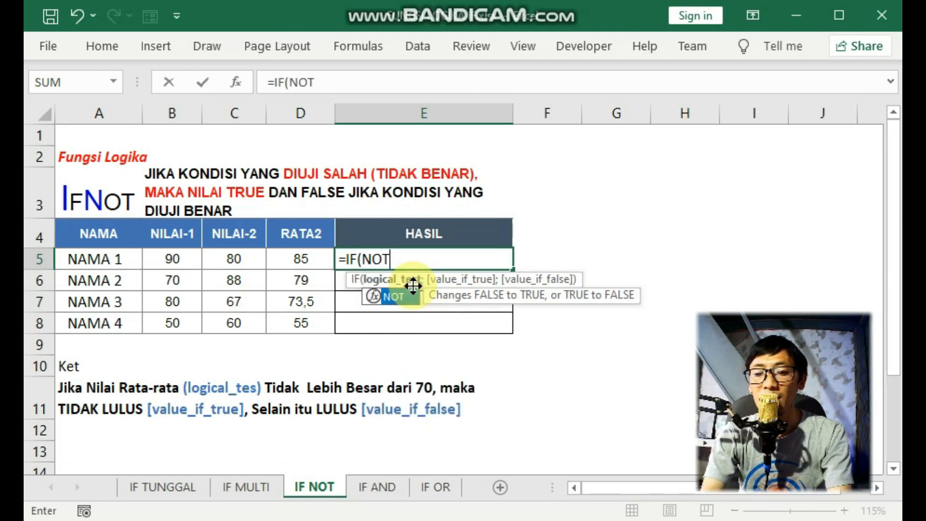
pyautogui.write('(')
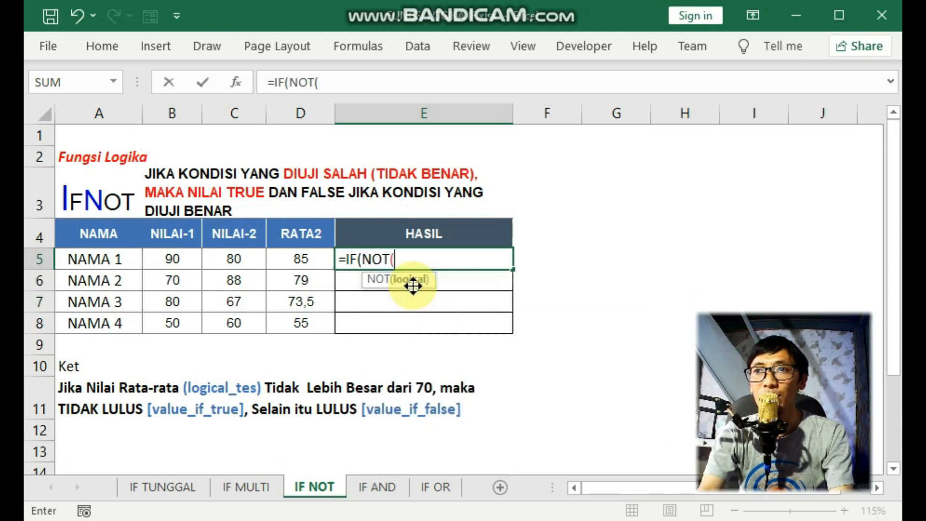
pyautogui.click(307, 260)
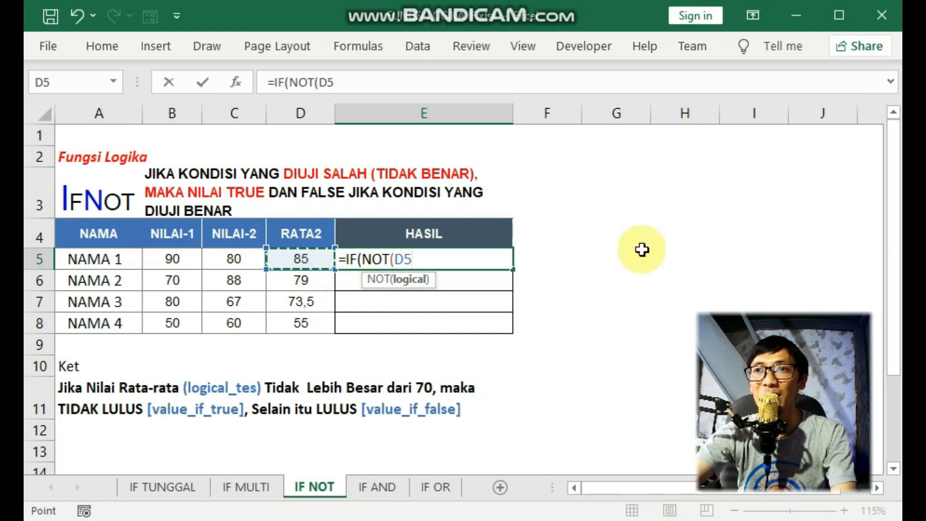
pyautogui.write('>')
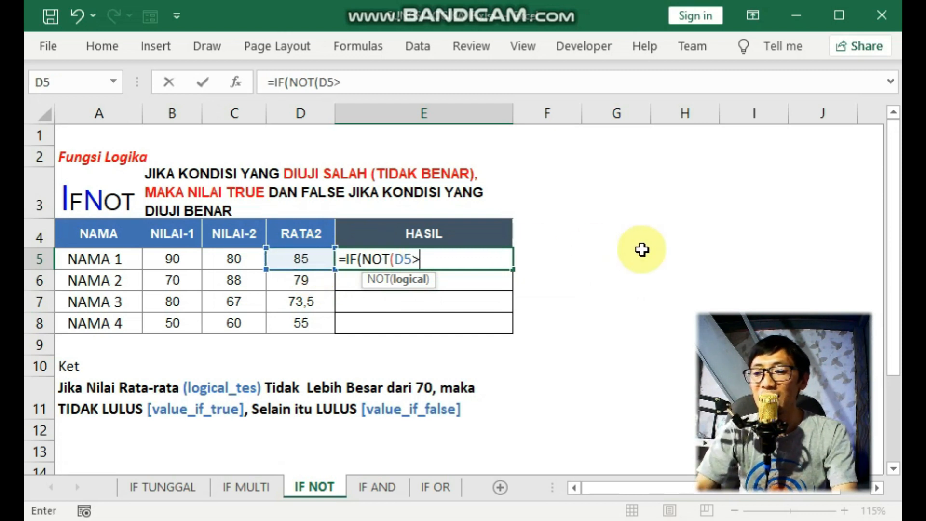
pyautogui.write('70')
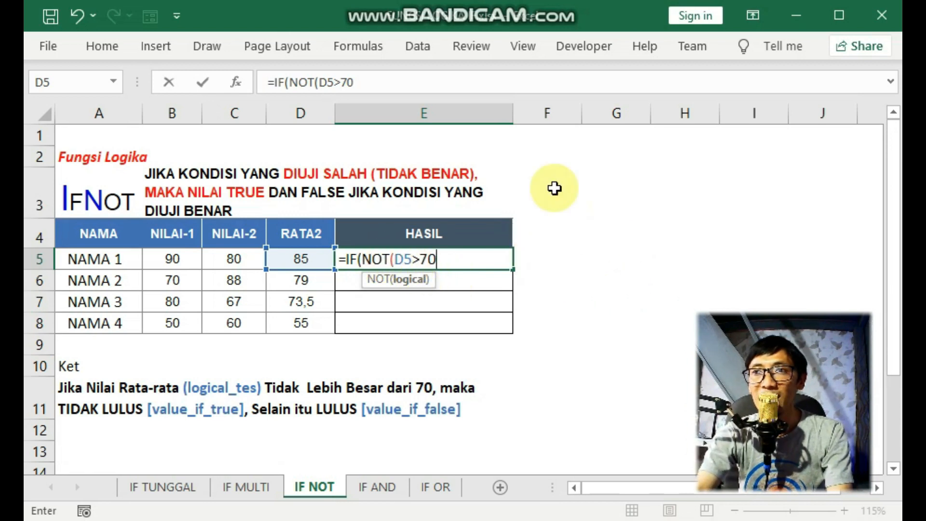
pyautogui.write(')')
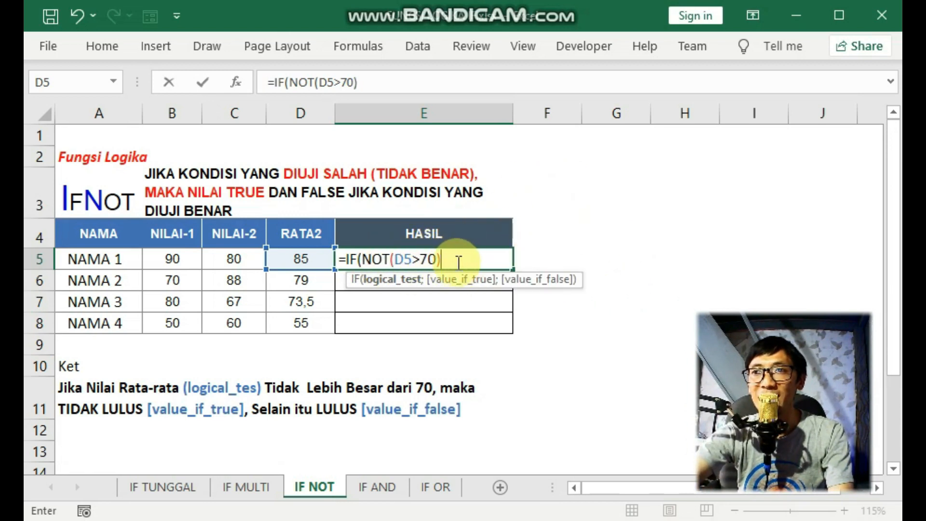
# Add "TIDAK LULUS" as the value if true in the E5 formula
pyautogui.write(';')
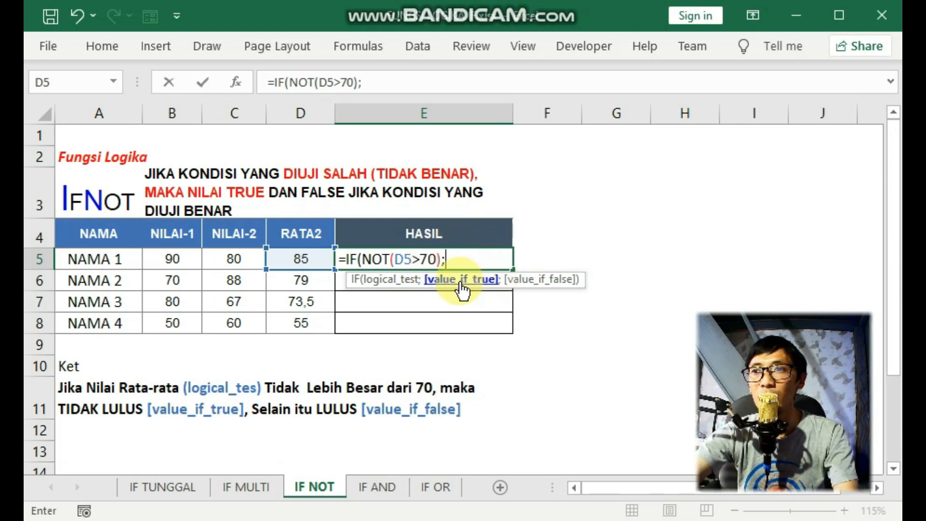
pyautogui.write('"')
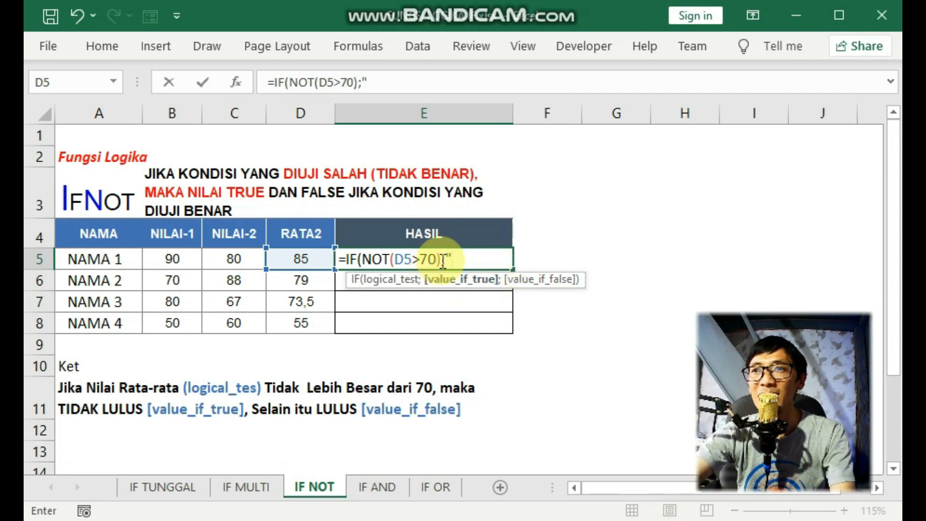
pyautogui.moveTo(442, 261); pyautogui.dragTo(392, 260)
pyautogui.click(478, 258)
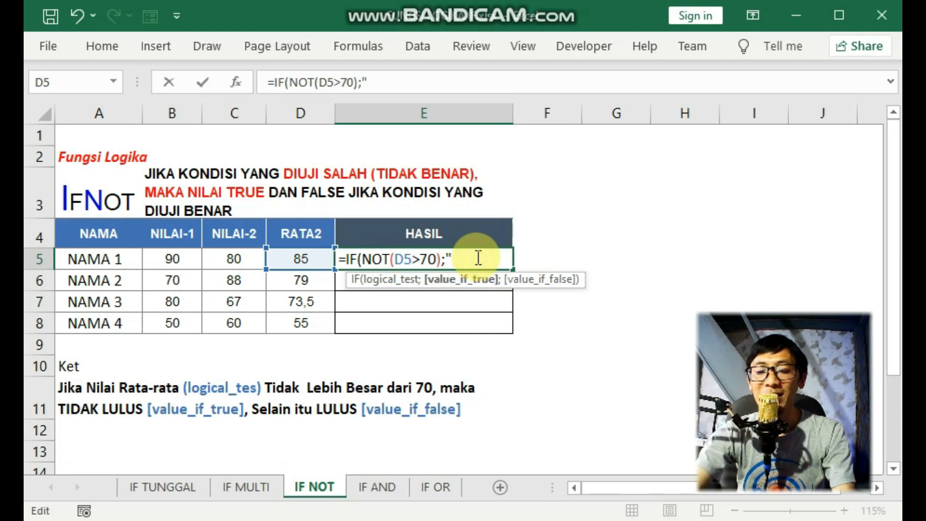
pyautogui.write('Tida')
pyautogui.press('BackSpace')
pyautogui.press('BackSpace')
pyautogui.press('BackSpace')
pyautogui.press('BackSpace')
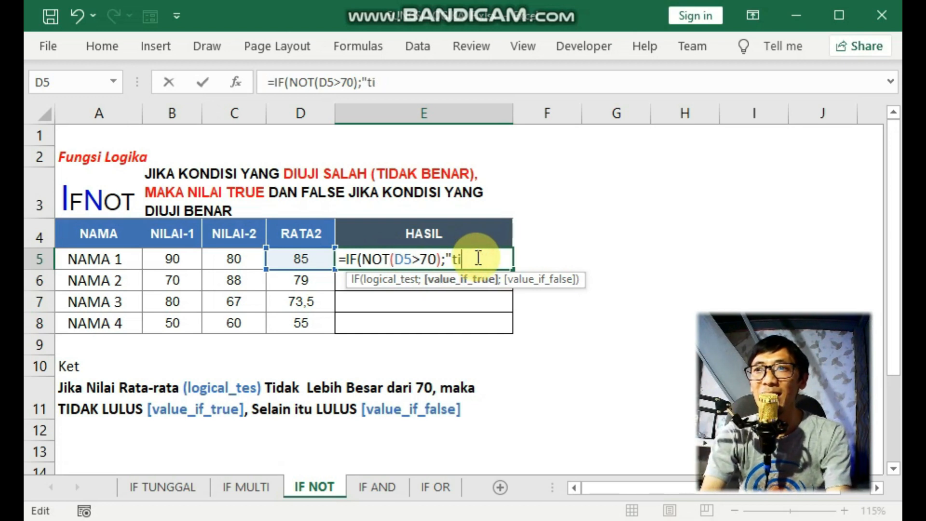
pyautogui.write('TIDAK ')
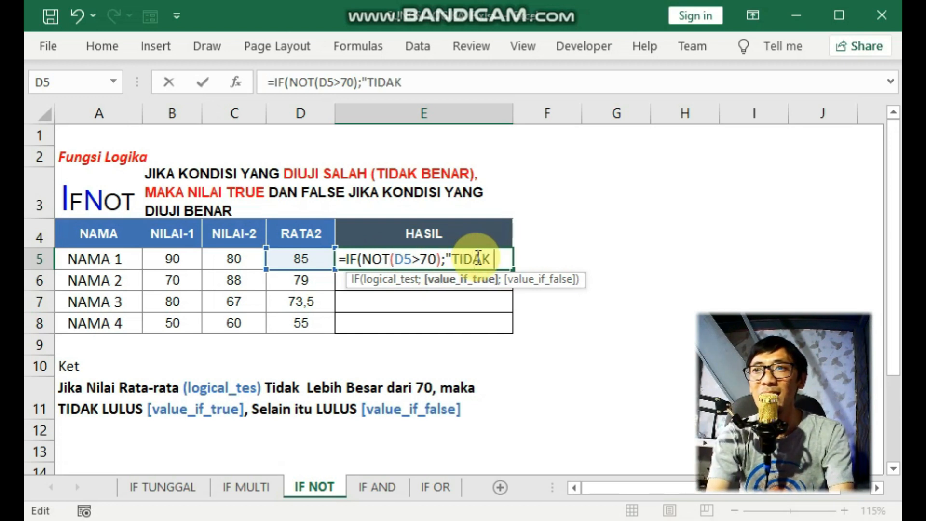
pyautogui.write('LULUS')
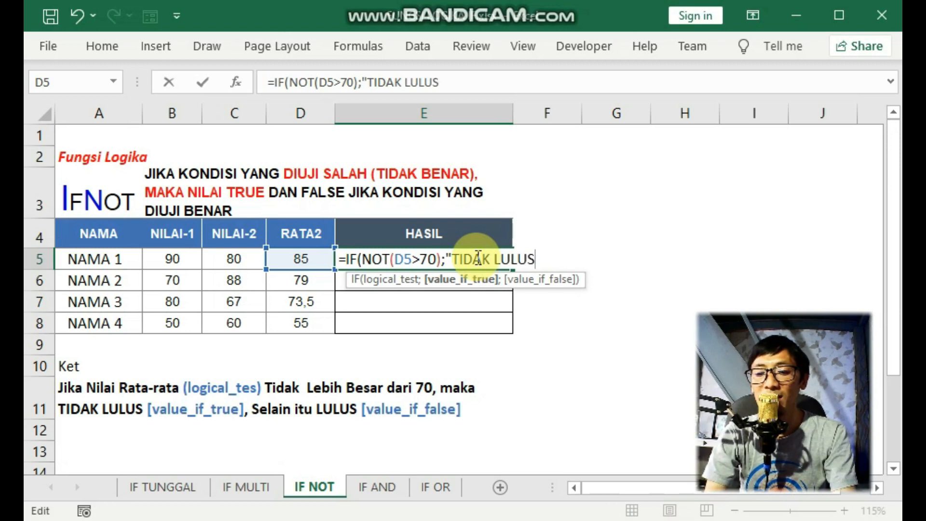
pyautogui.write('";')
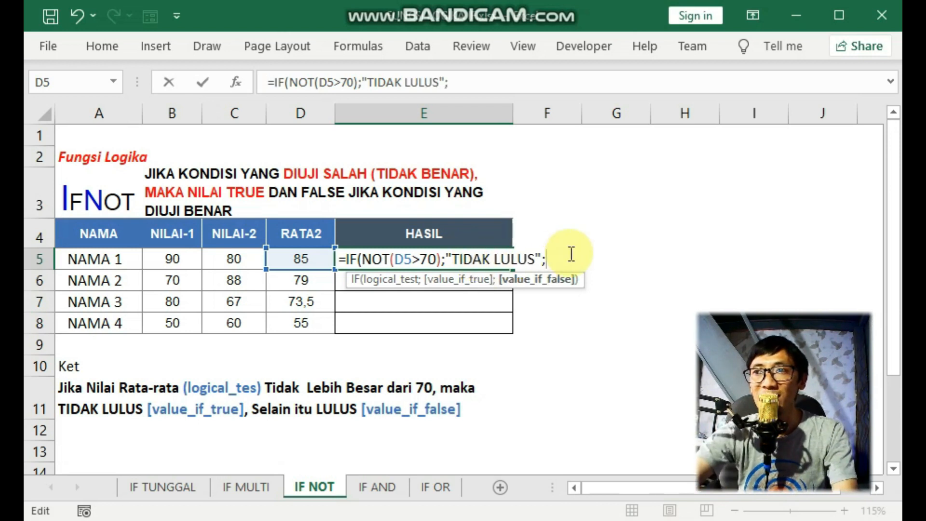
# Add "LULLUS" as the value if false, close the IF, and enter the E5 formula
pyautogui.write('"L')
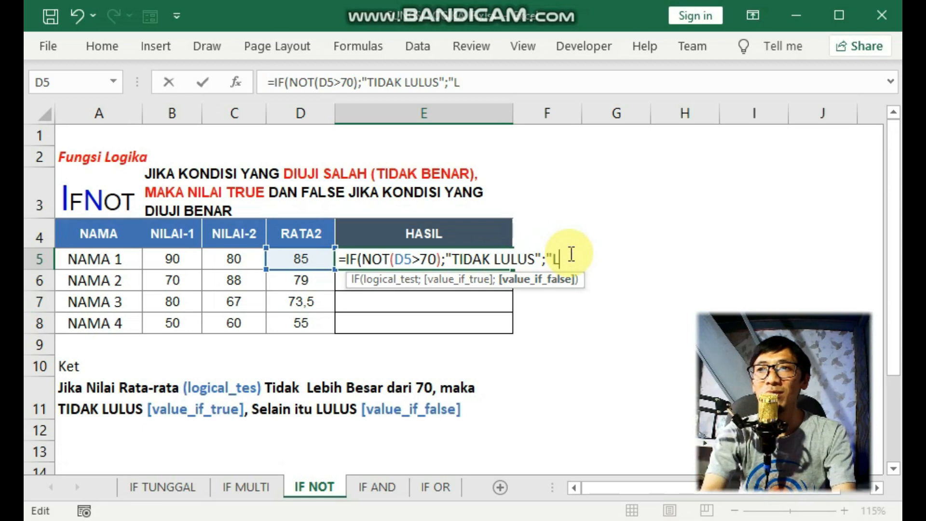
pyautogui.write('ULLUS"')
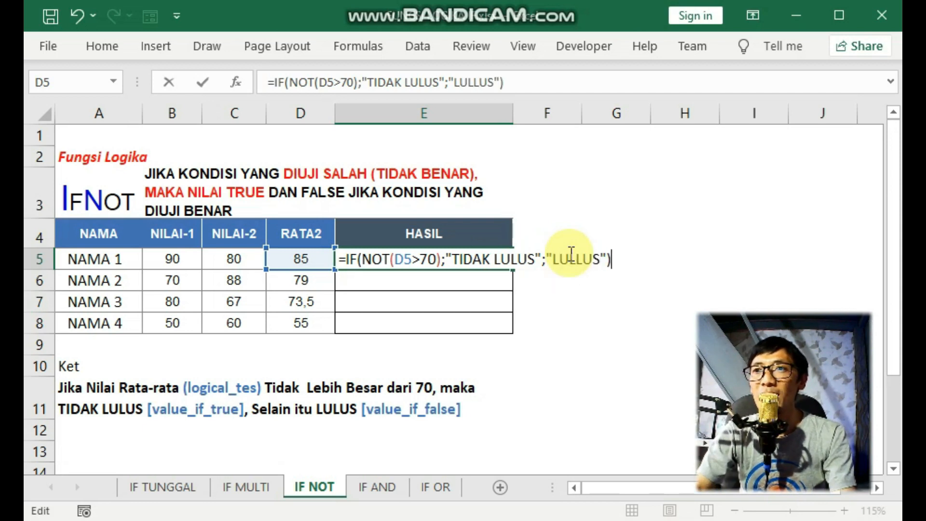
pyautogui.press('Return')
# Correct the spelling of the value if false in the E5 formula to "LULUS"
pyautogui.doubleClick(390, 261)
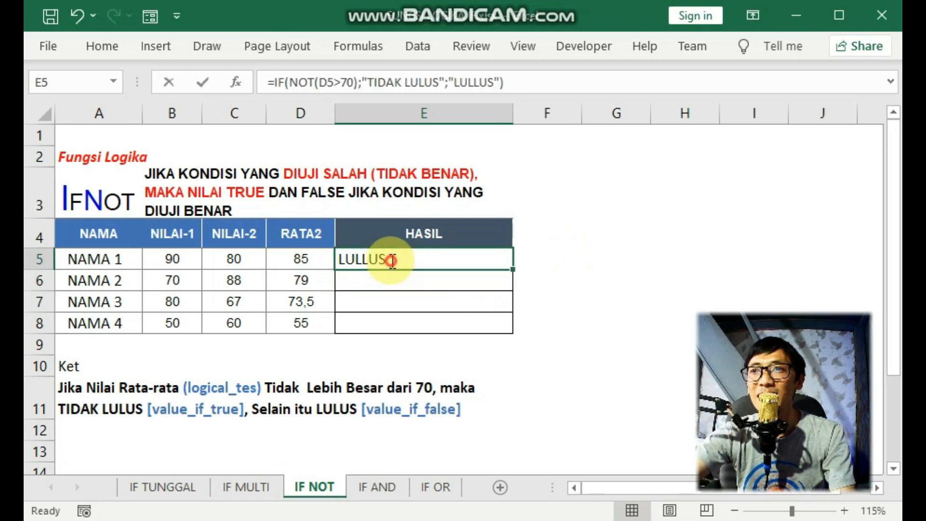
pyautogui.click(592, 260)
pyautogui.click(576, 257)
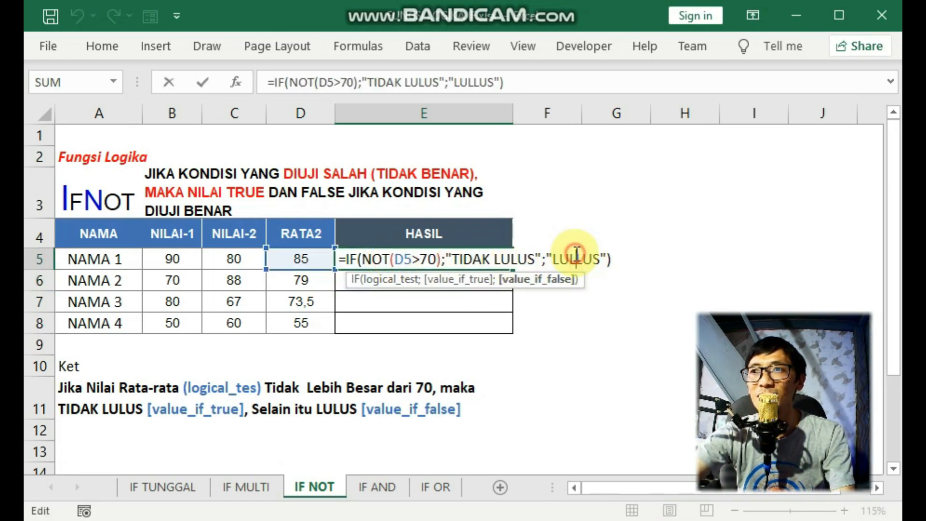
pyautogui.press('BackSpace')
pyautogui.press('Return')
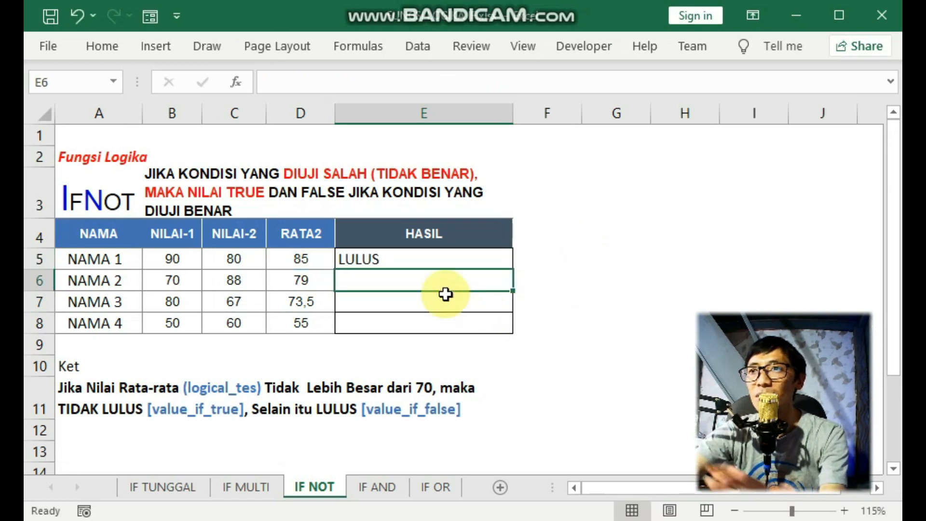
# Review the NOT(D5>70) test and the true and false values in the E5 formula
pyautogui.click(391, 259)
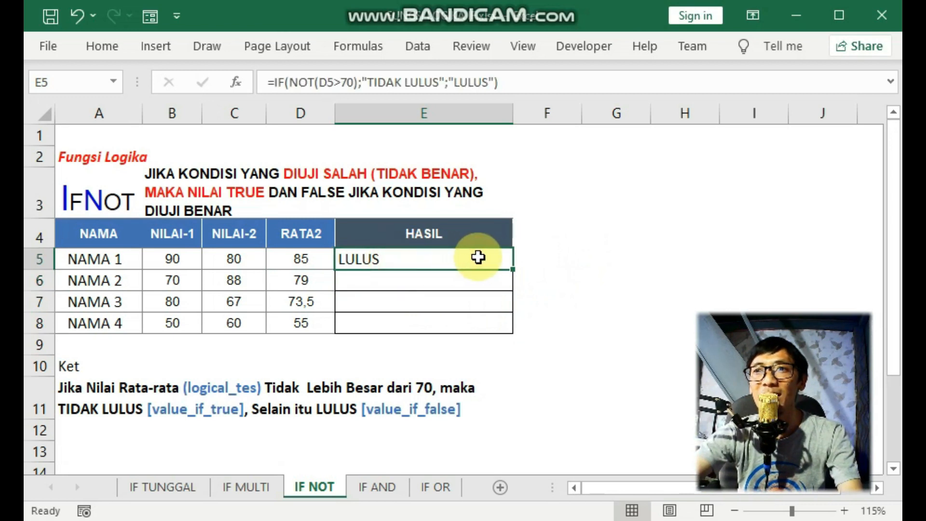
pyautogui.doubleClick(410, 258)
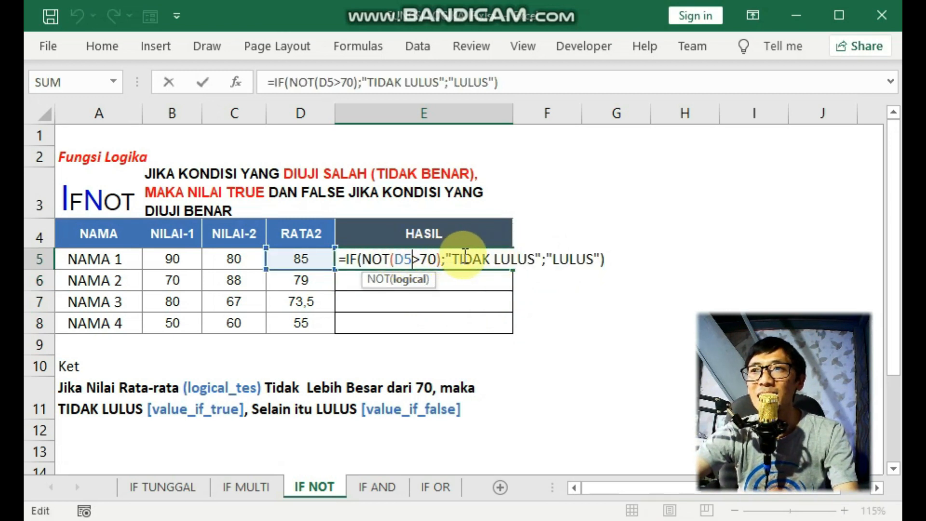
pyautogui.click(428, 259)
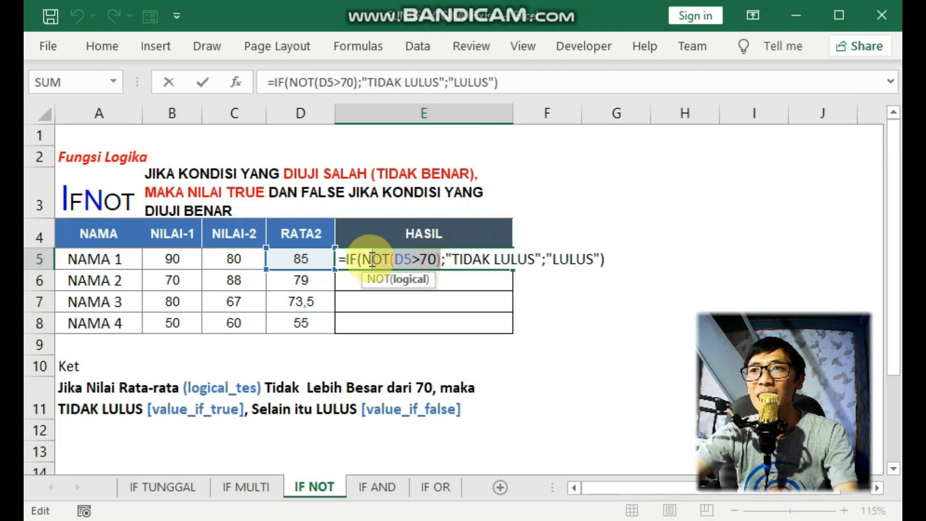
pyautogui.moveTo(362, 259); pyautogui.dragTo(440, 259)
pyautogui.click(477, 259)
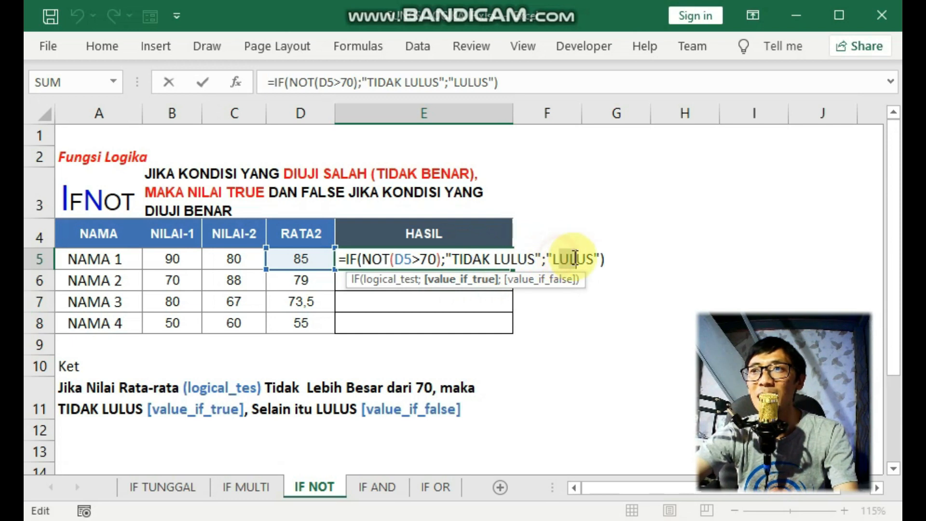
pyautogui.press('Return')
# Fill the E5 formula down to E8 and check NAMA 4's average and result against the rule note in A11
pyautogui.click(447, 251)
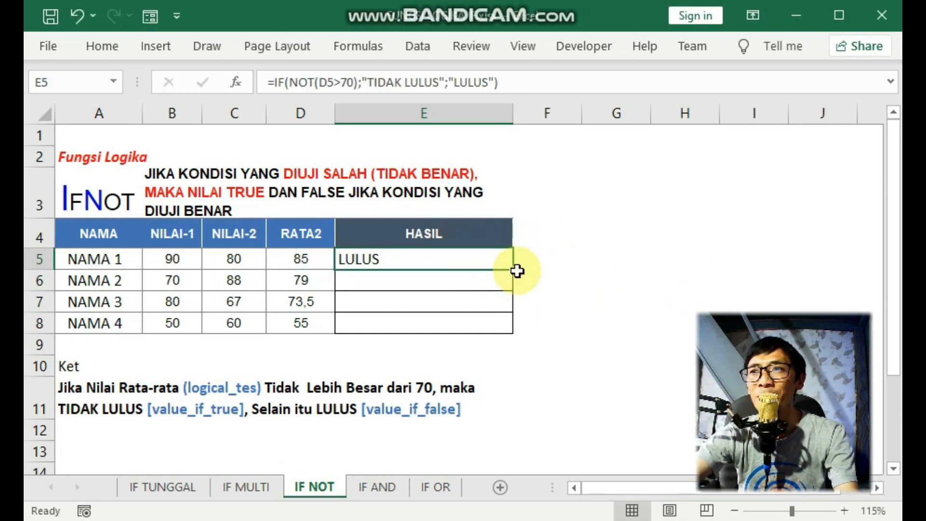
pyautogui.moveTo(511, 268); pyautogui.dragTo(504, 342)
pyautogui.click(309, 323)
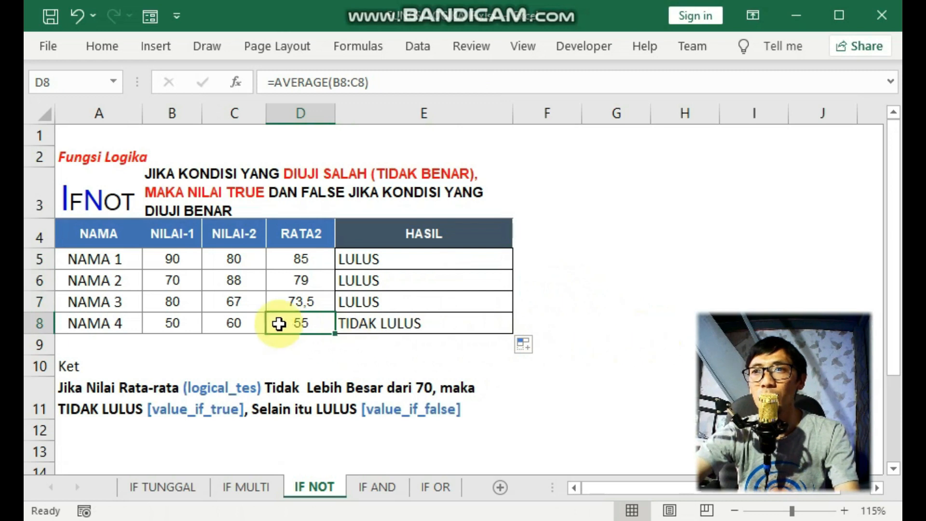
pyautogui.click(452, 327)
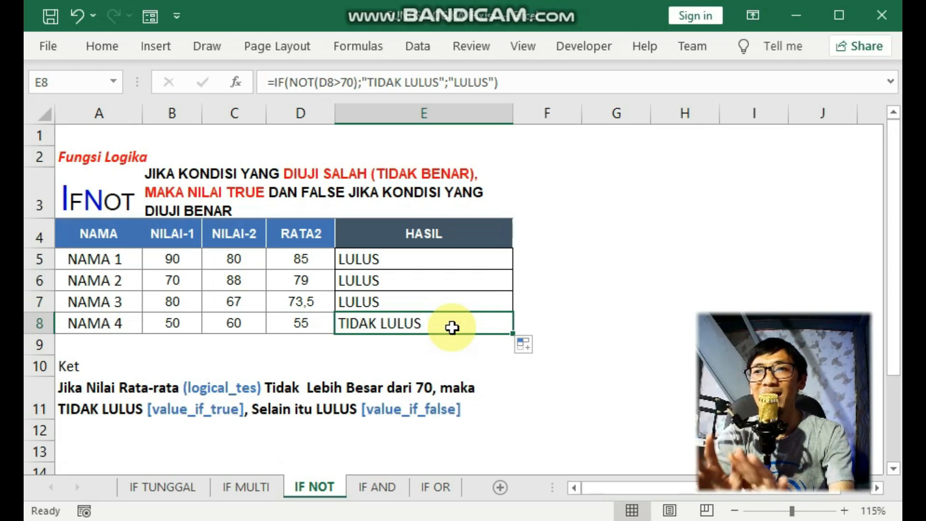
pyautogui.click(310, 403)
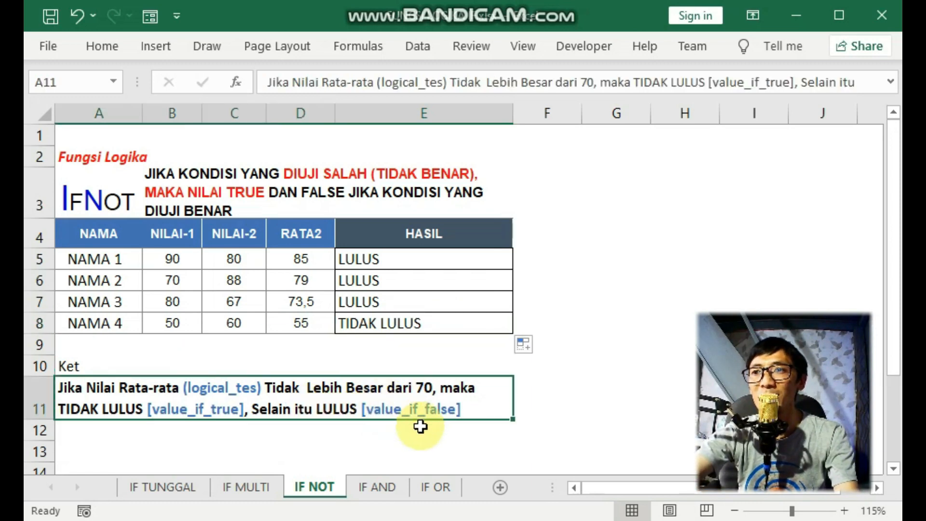
# Open the IF AND sheet and examine its title and the NILAI TERTULIS and NILAI PRAKTIK score columns
pyautogui.hotkey('ctrl', 'pagedown')
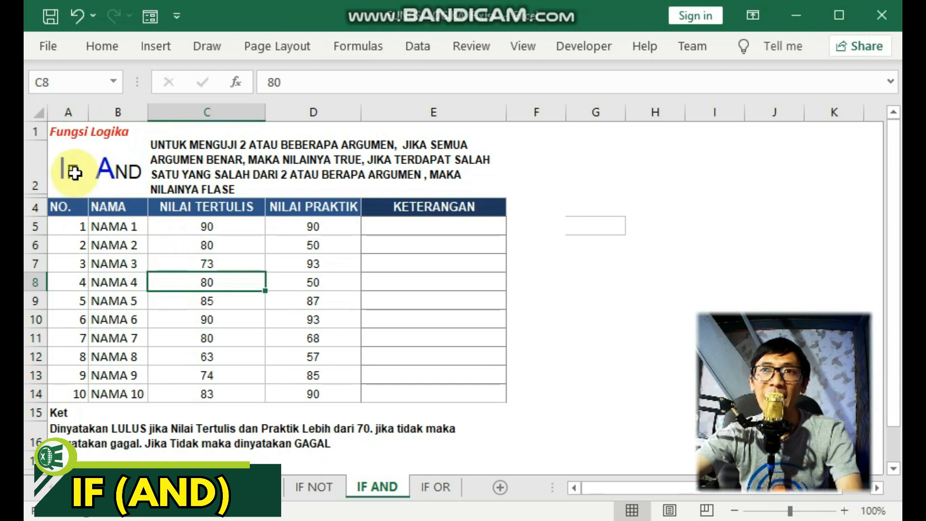
pyautogui.click(72, 172)
pyautogui.click(127, 178)
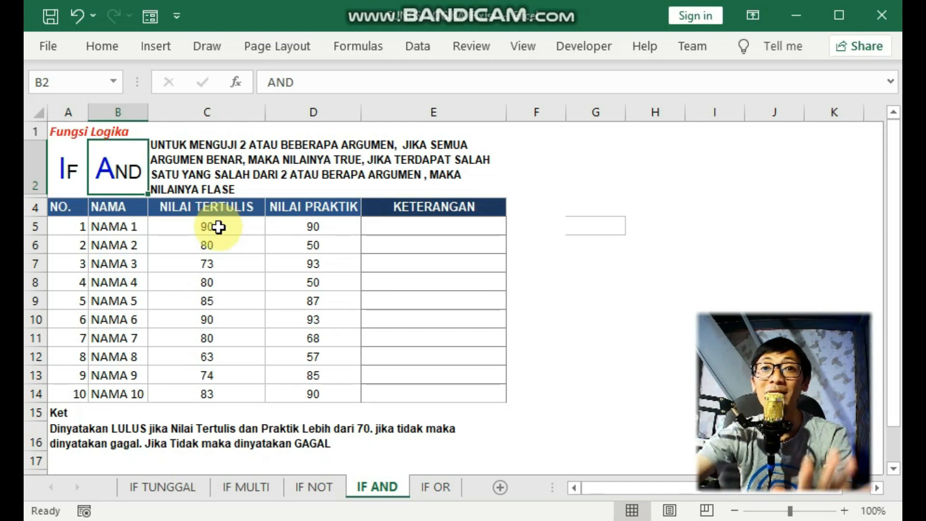
pyautogui.click(229, 258)
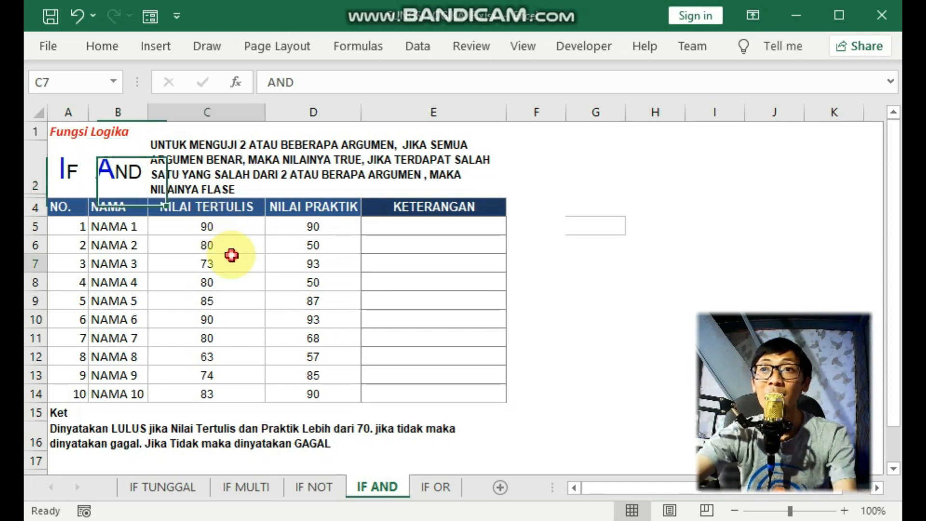
pyautogui.click(224, 221)
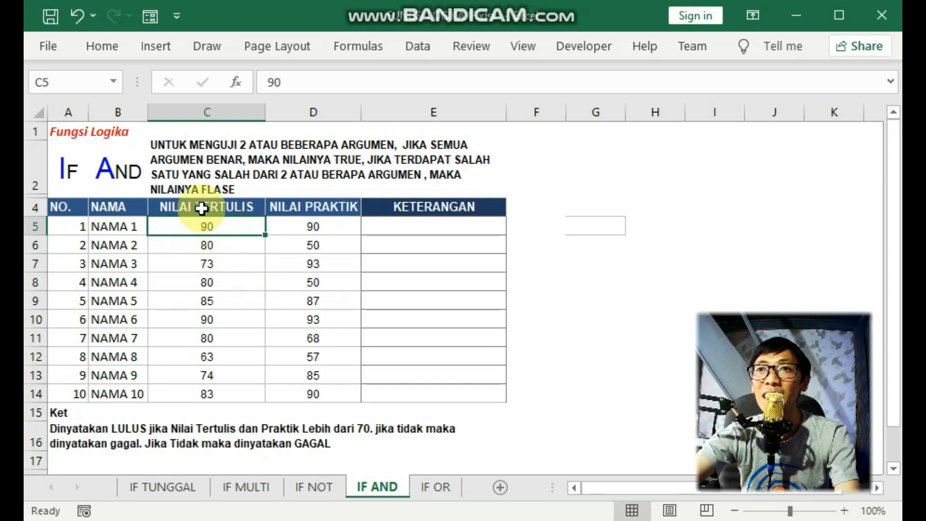
pyautogui.moveTo(207, 206); pyautogui.dragTo(308, 397)
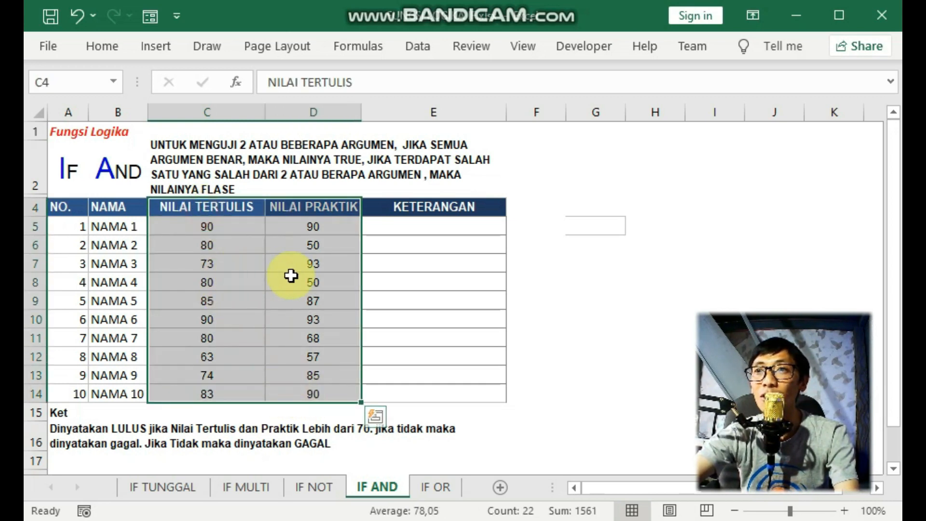
pyautogui.click(198, 206)
pyautogui.moveTo(198, 319); pyautogui.dragTo(203, 394)
pyautogui.moveTo(314, 207); pyautogui.dragTo(310, 393)
pyautogui.click(251, 283)
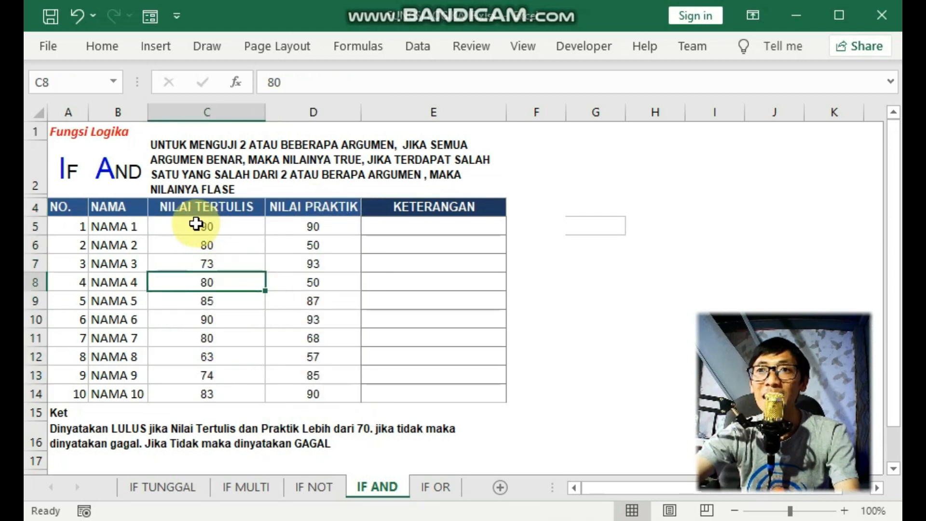
# Compare NAMA 1's written and practical scores in C5:D5 with the pass rule note in A16
pyautogui.moveTo(196, 223); pyautogui.dragTo(329, 235)
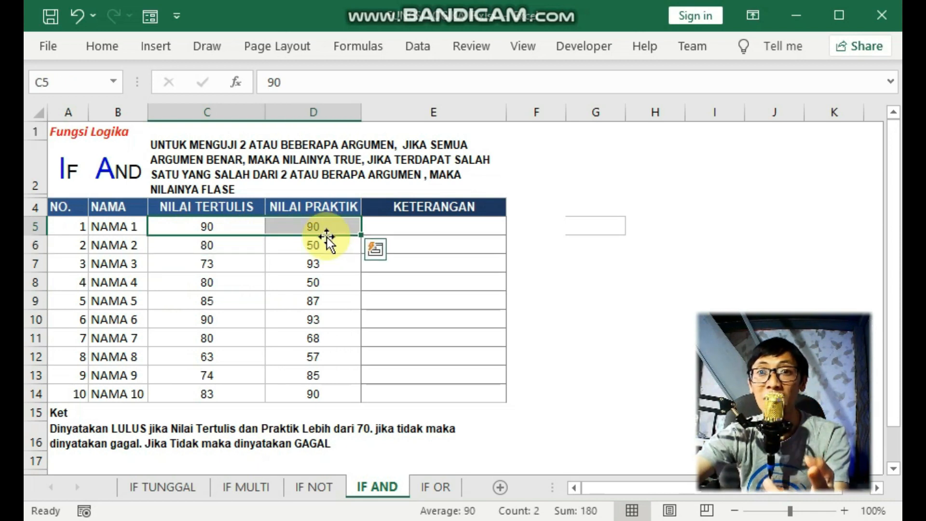
pyautogui.click(316, 433)
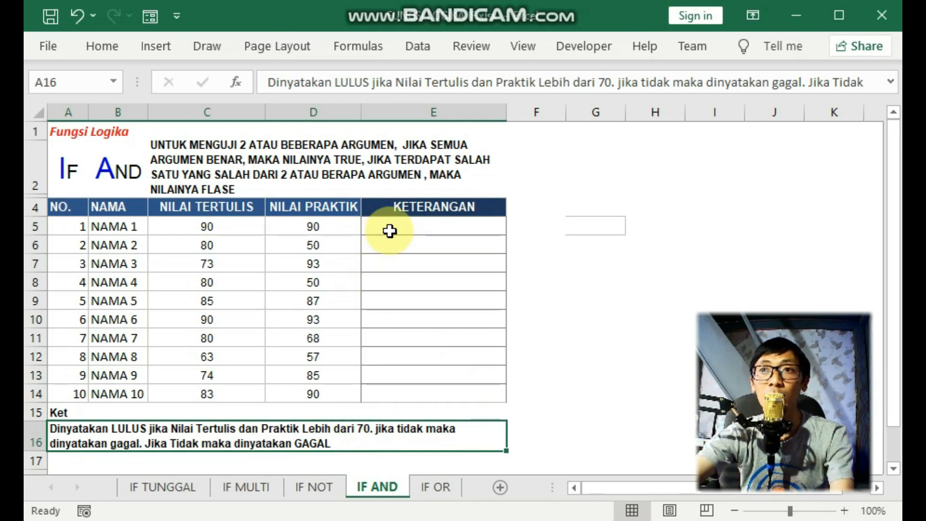
pyautogui.click(194, 227)
pyautogui.click(316, 223)
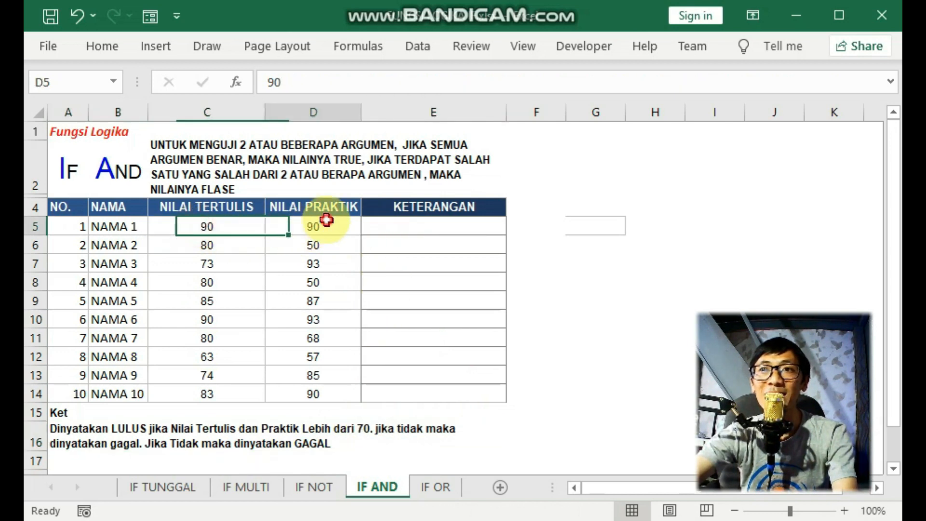
pyautogui.moveTo(202, 221); pyautogui.dragTo(326, 234)
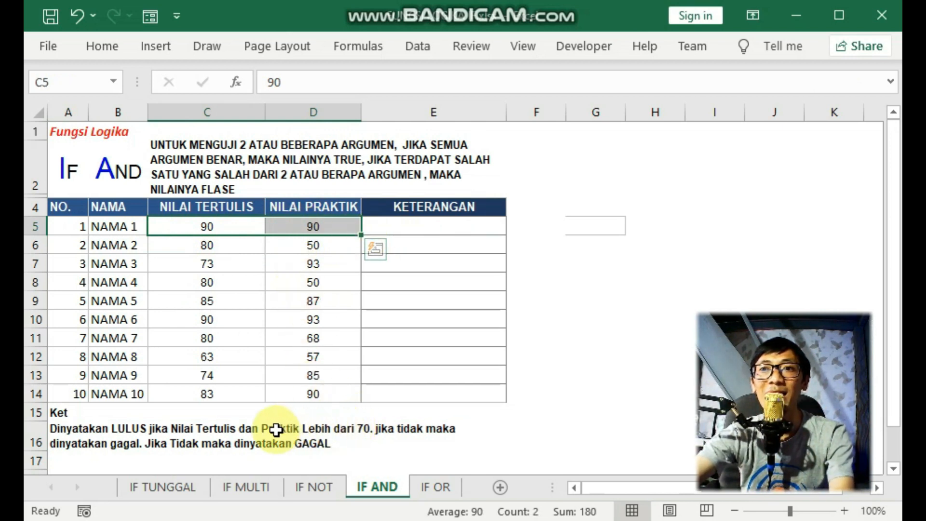
pyautogui.click(212, 435)
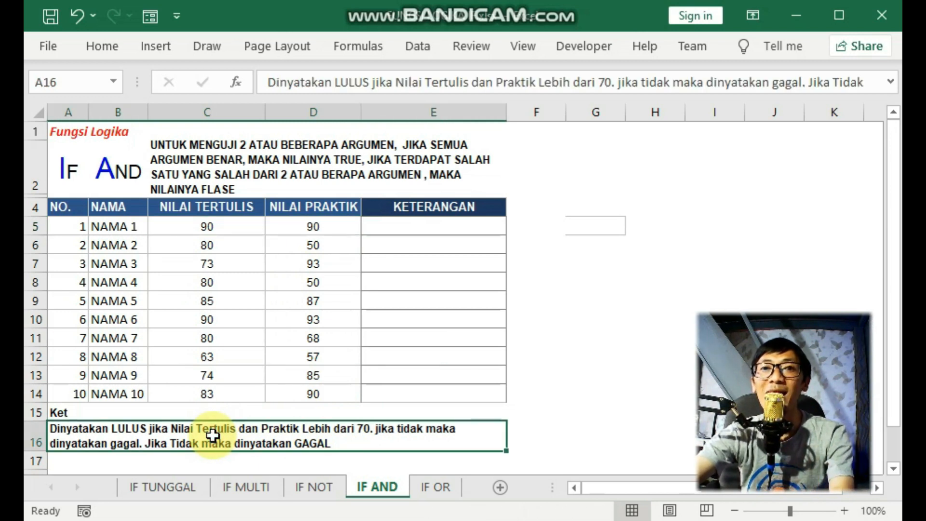
pyautogui.click(347, 333)
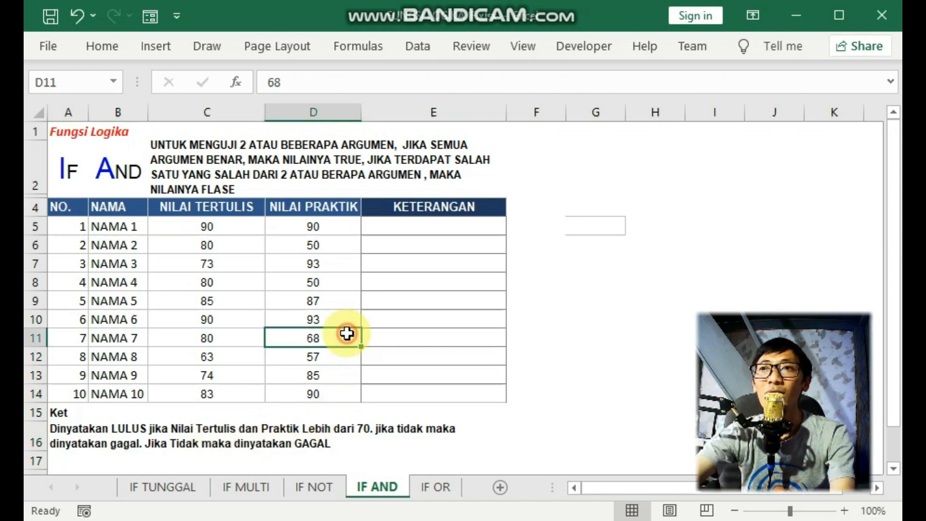
# Enter the formula =IF(AND(C5>70;D5>70);"LULUS";"GAGAL") in E5 for NAMA 1's KETERANGAN
pyautogui.click(442, 233)
pyautogui.write('=')
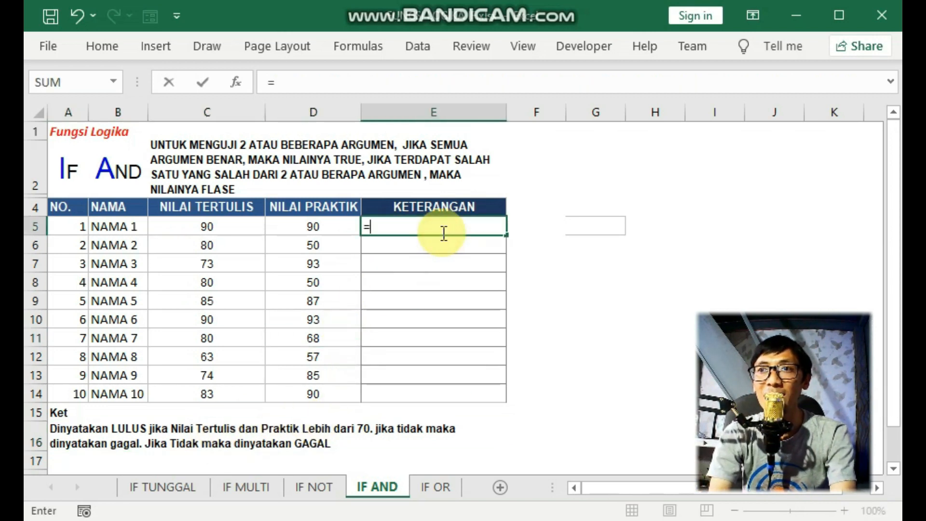
pyautogui.write('IF(AND(')
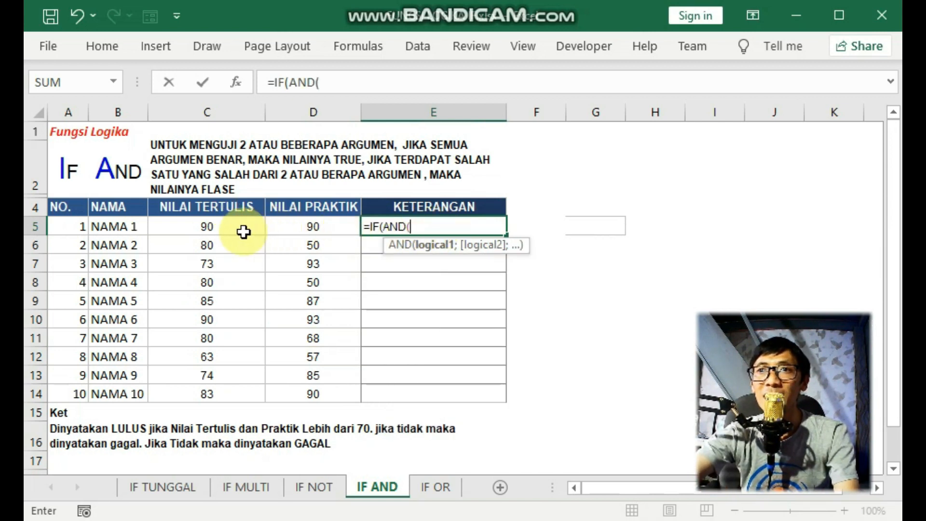
pyautogui.click(197, 226)
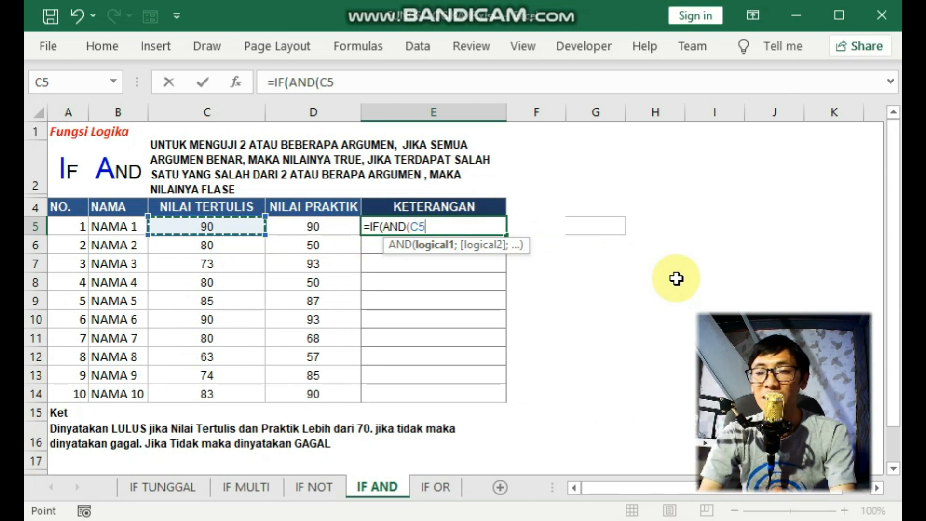
pyautogui.write('>')
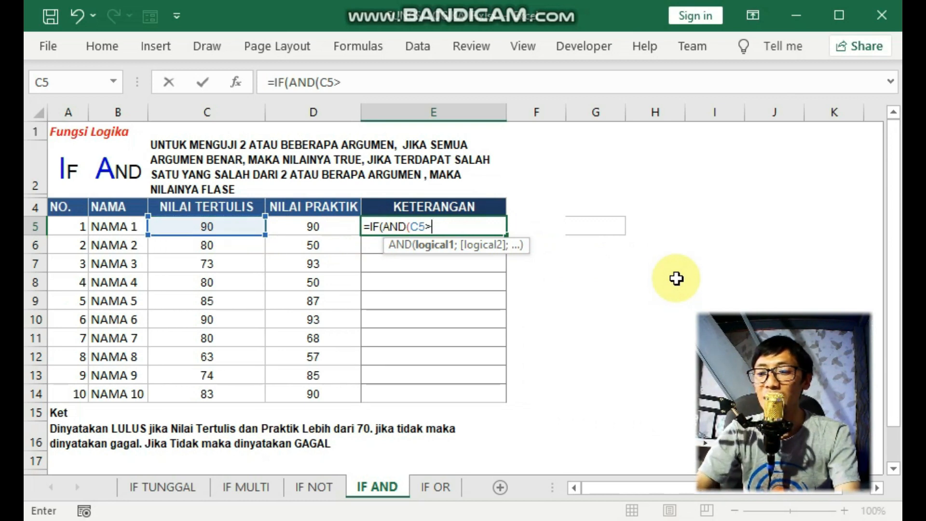
pyautogui.write('70;')
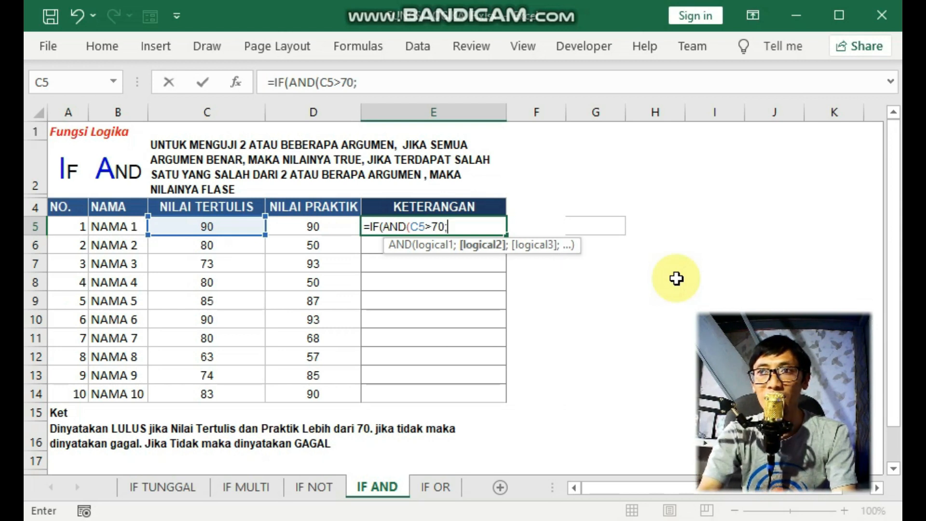
pyautogui.click(331, 224)
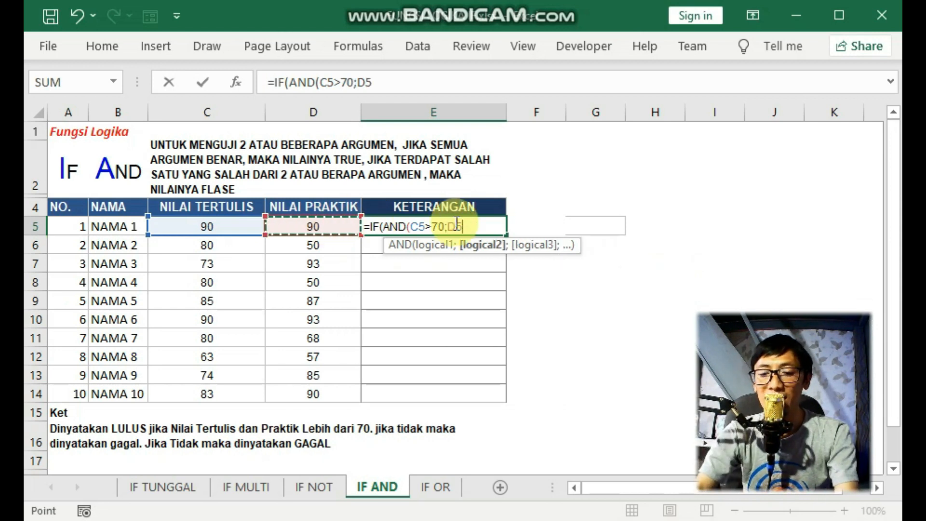
pyautogui.write('>70')
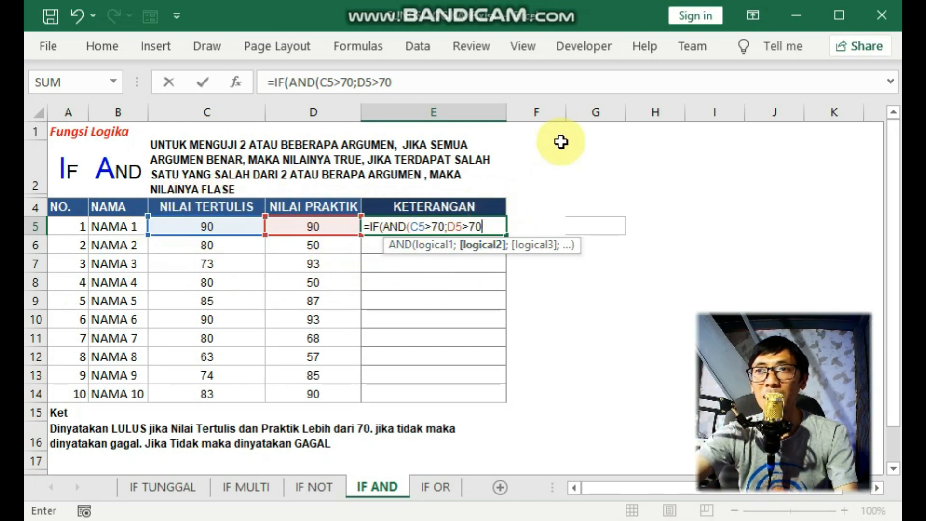
pyautogui.write(');')
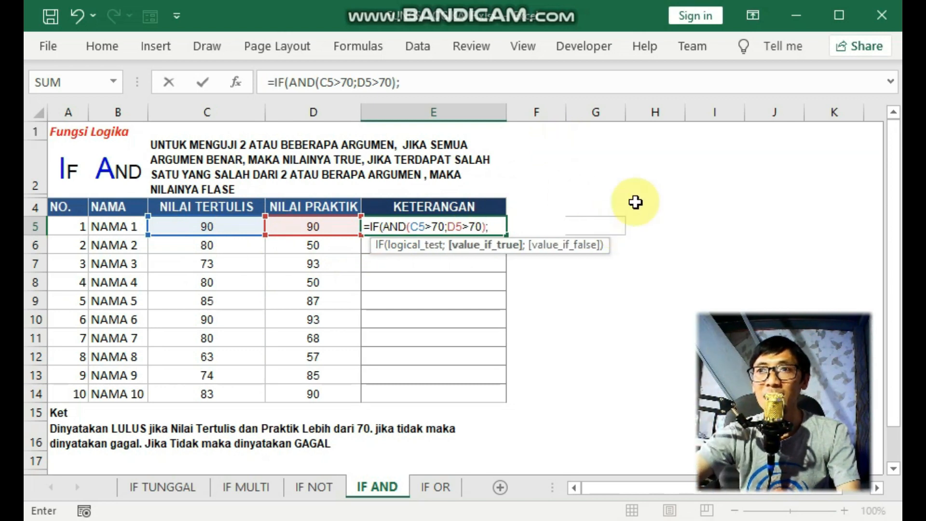
pyautogui.write('"LULUS')
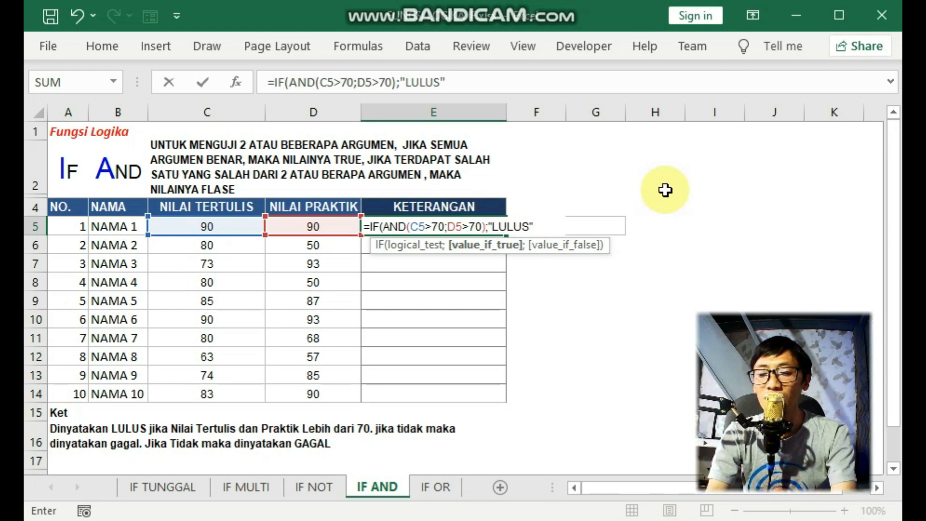
pyautogui.write('";"GAGAL')
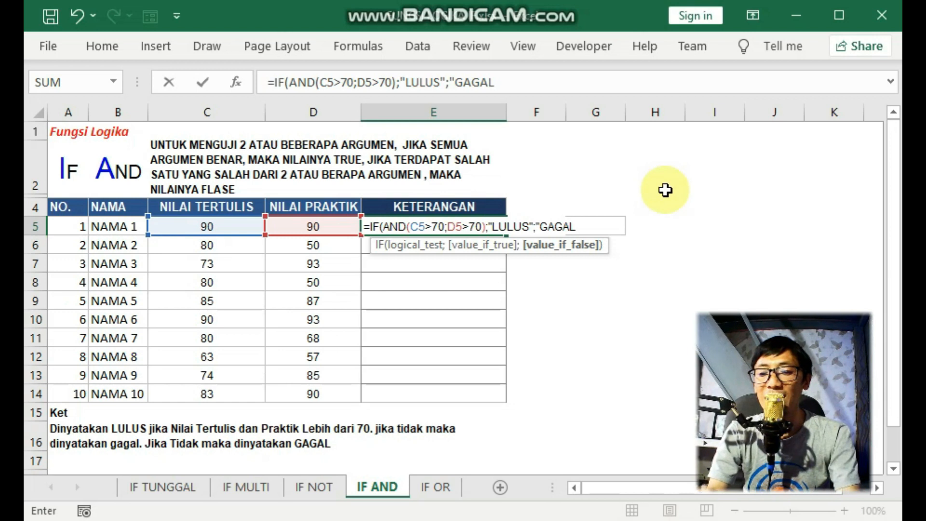
pyautogui.write('")')
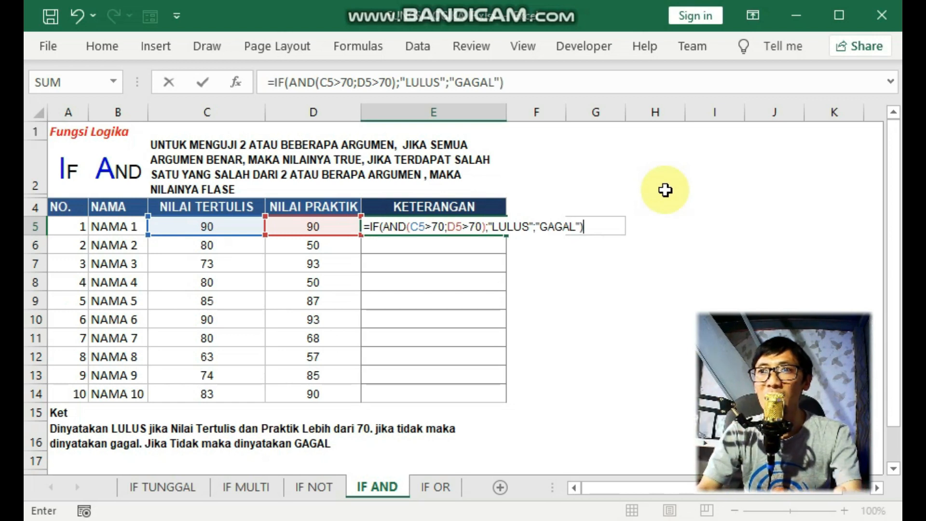
pyautogui.press('Return')
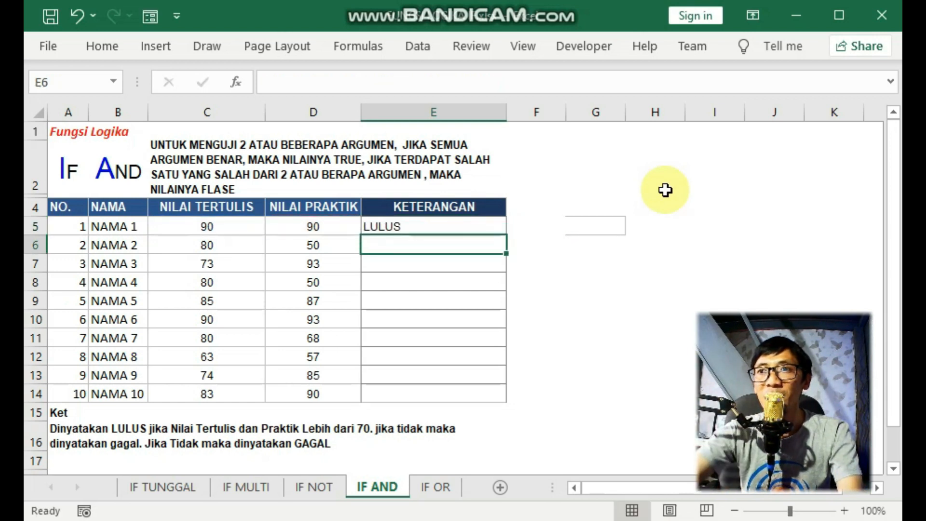
# Check NAMA 1's written and practical scores in C5:D5 against the two conditions of the AND formula
pyautogui.click(203, 225)
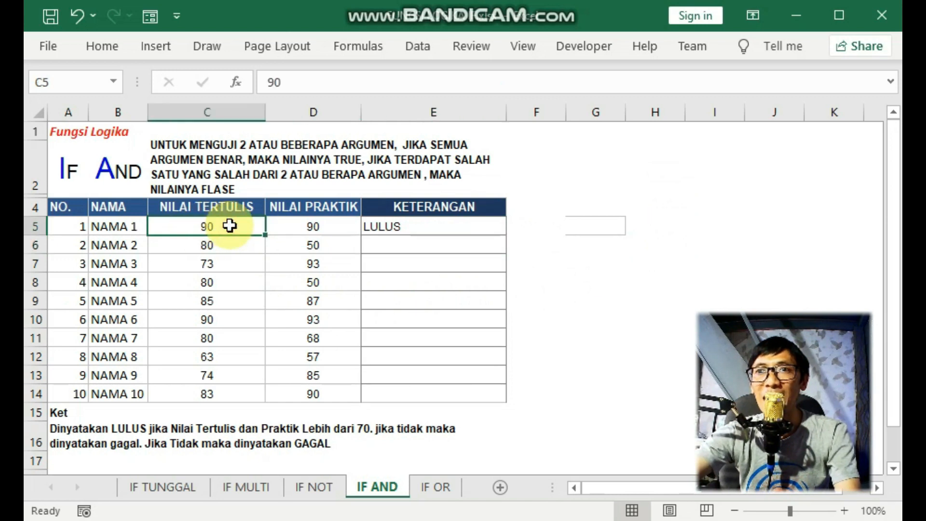
pyautogui.click(314, 224)
pyautogui.click(179, 228)
pyautogui.click(310, 227)
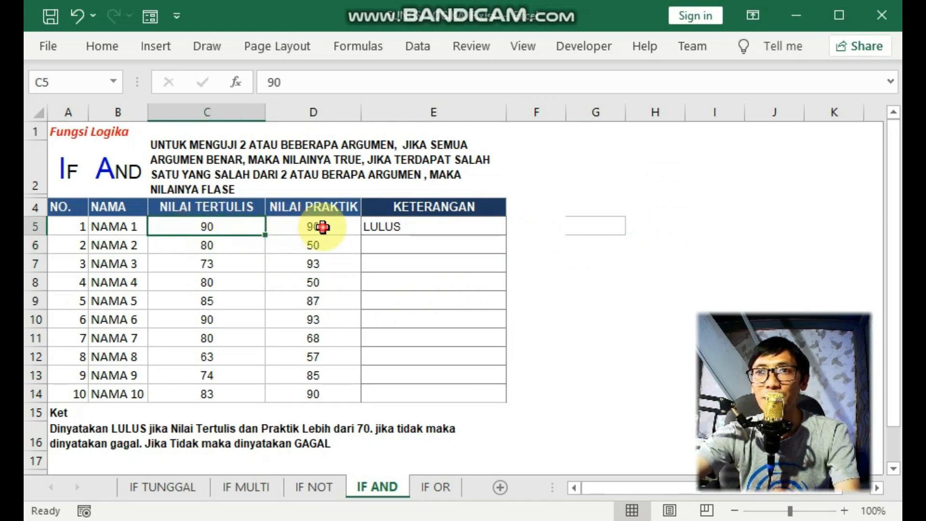
pyautogui.click(195, 226)
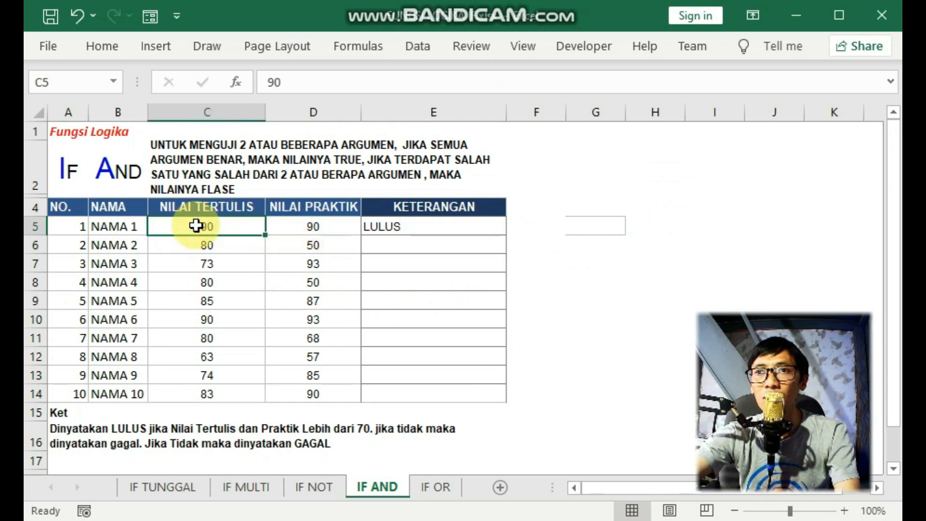
pyautogui.click(340, 225)
# Fill the E5 formula down to E14 and check NAMA 4's two scores and result in row 8
pyautogui.click(416, 226)
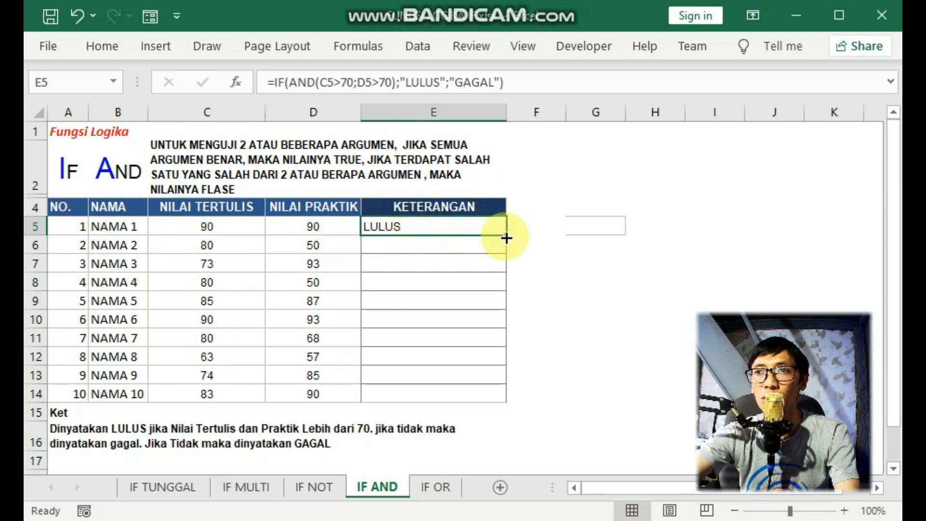
pyautogui.moveTo(505, 235); pyautogui.dragTo(501, 400)
pyautogui.click(230, 266)
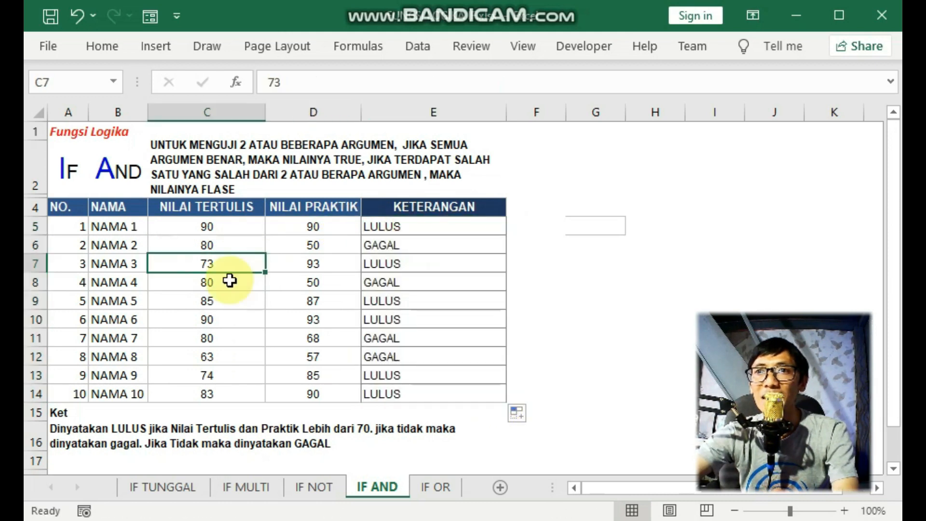
pyautogui.doubleClick(230, 280)
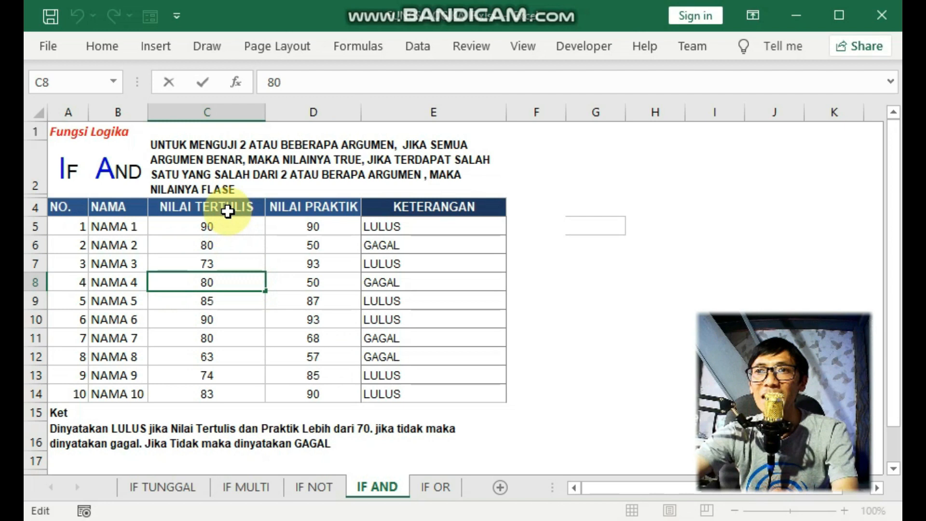
pyautogui.click(229, 282)
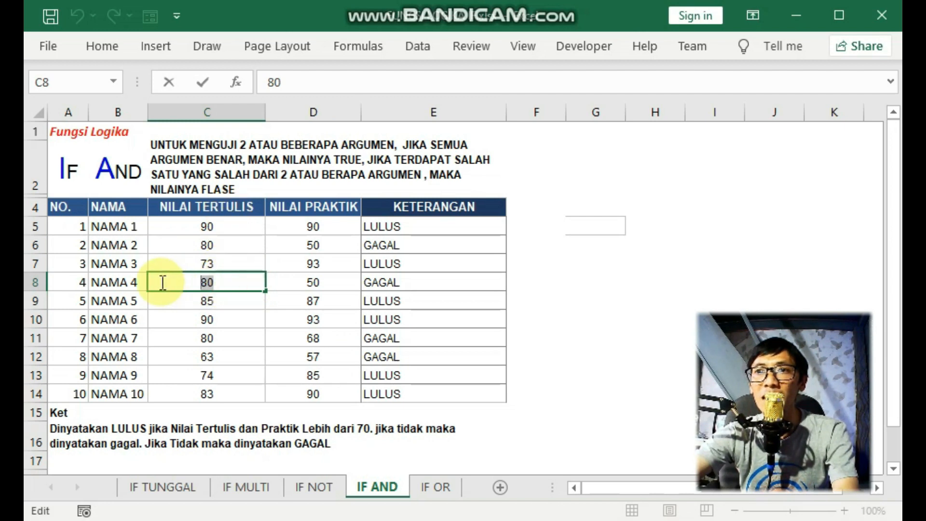
pyautogui.click(333, 288)
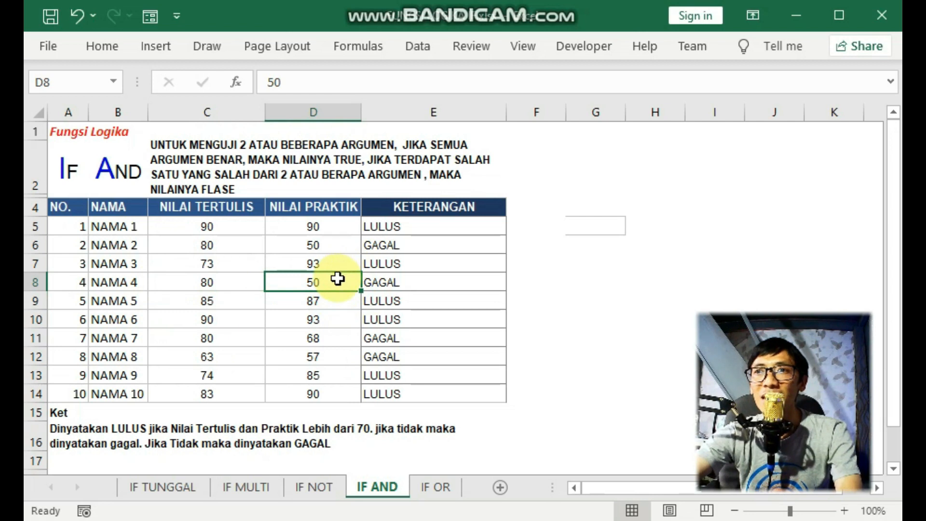
pyautogui.click(391, 283)
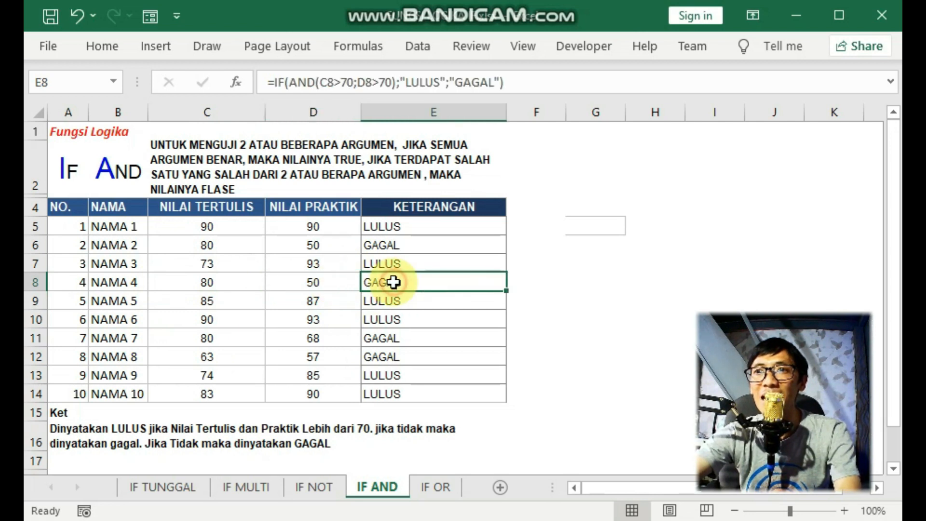
# Set NAMA 4's NILAI TERTULIS score in C8 to 50
pyautogui.click(228, 283)
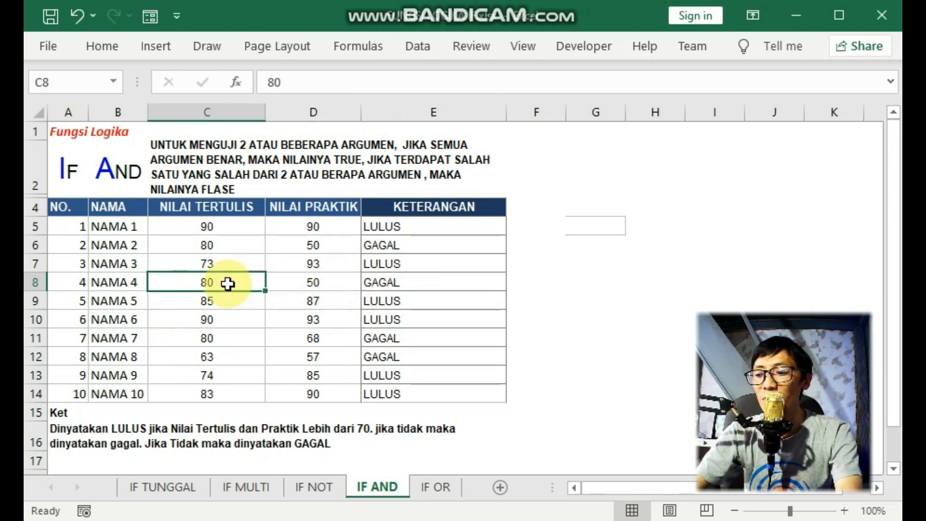
pyautogui.write('560')
pyautogui.press('BackSpace')
pyautogui.press('BackSpace')
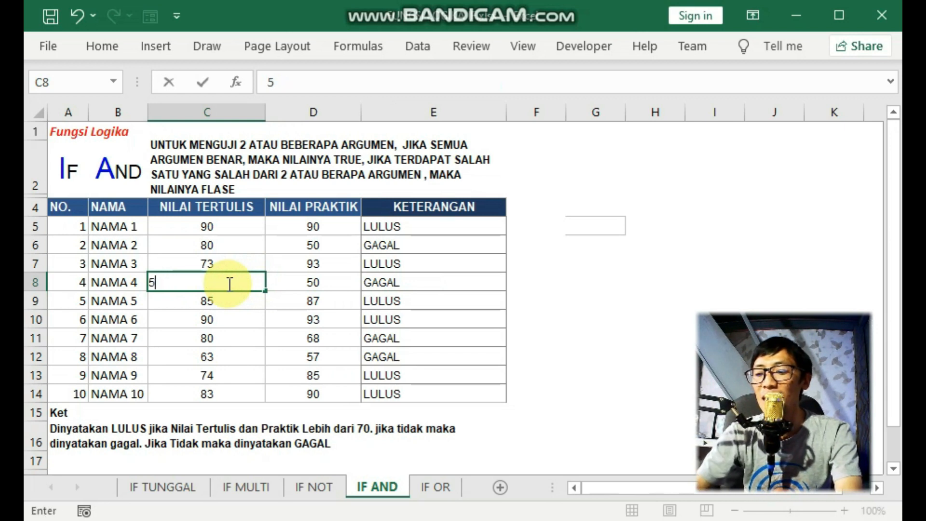
pyautogui.write('0')
pyautogui.press('Return')
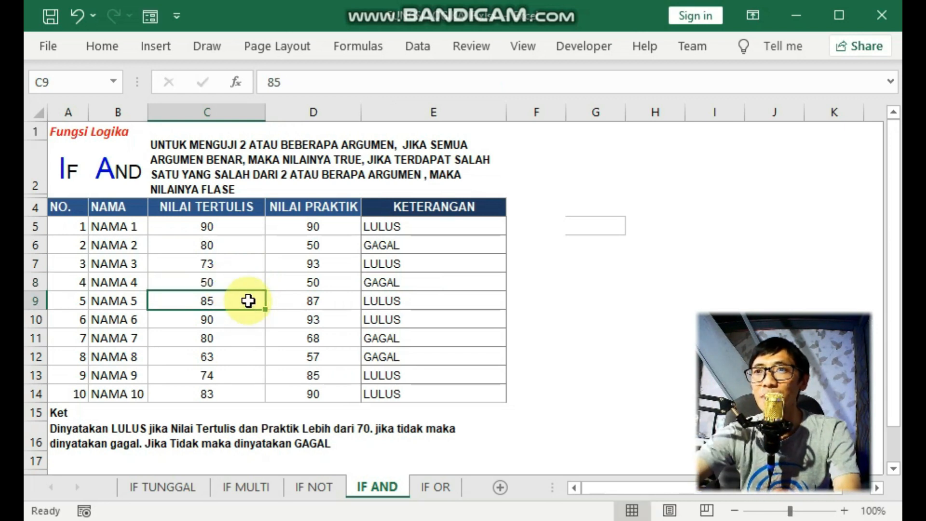
pyautogui.click(236, 284)
# Compare the written and practical scores of NAMA 1 and NAMA 7 with their KETERANGAN results
pyautogui.click(227, 227)
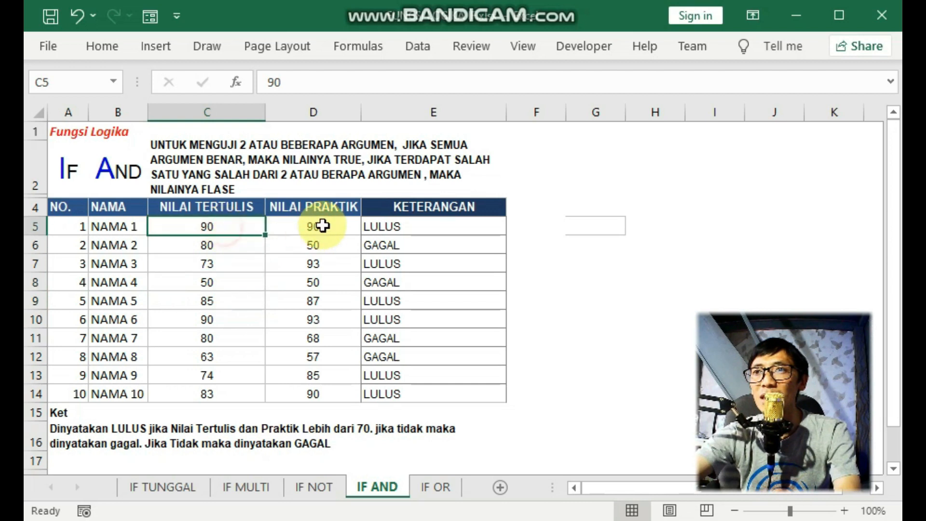
pyautogui.click(293, 227)
pyautogui.click(401, 227)
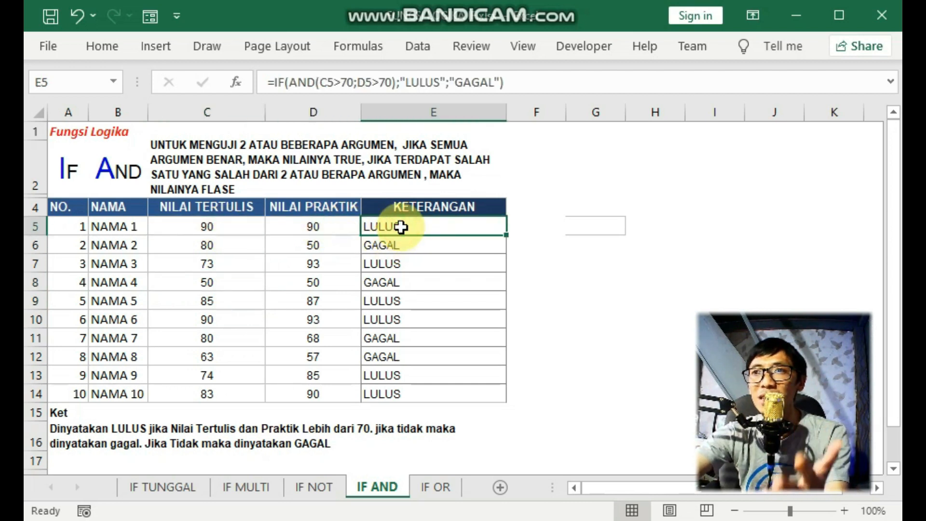
pyautogui.click(376, 339)
pyautogui.doubleClick(215, 338)
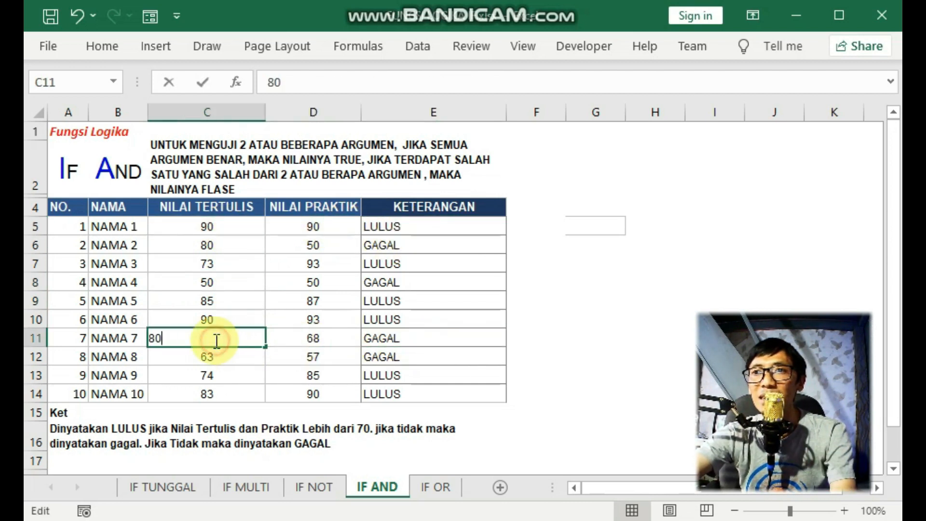
pyautogui.click(333, 342)
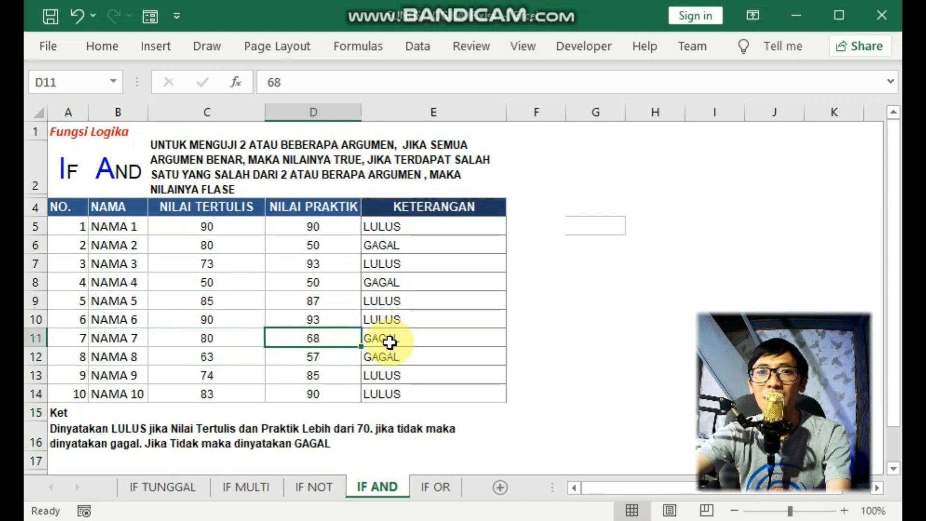
pyautogui.click(415, 336)
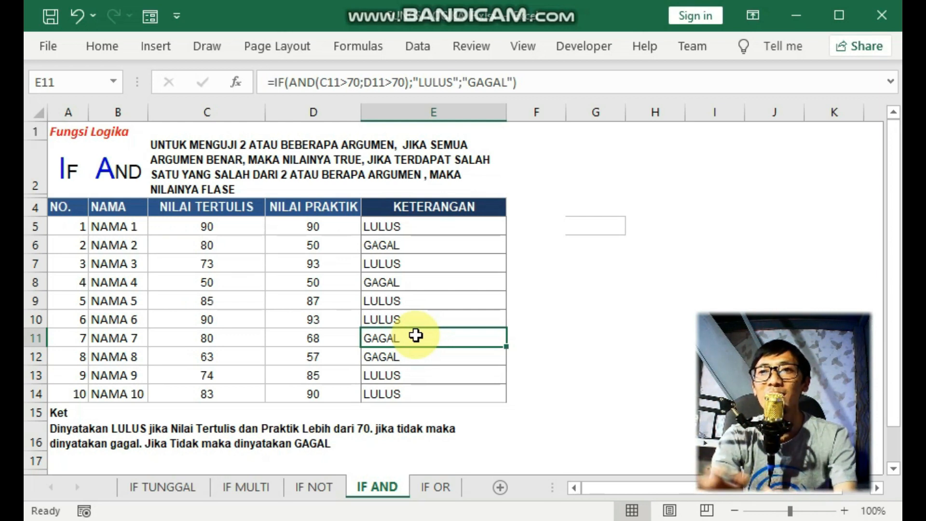
# Open the IF OR sheet and examine its title and the UJIAN I and UJIAN II score columns
pyautogui.click(426, 487)
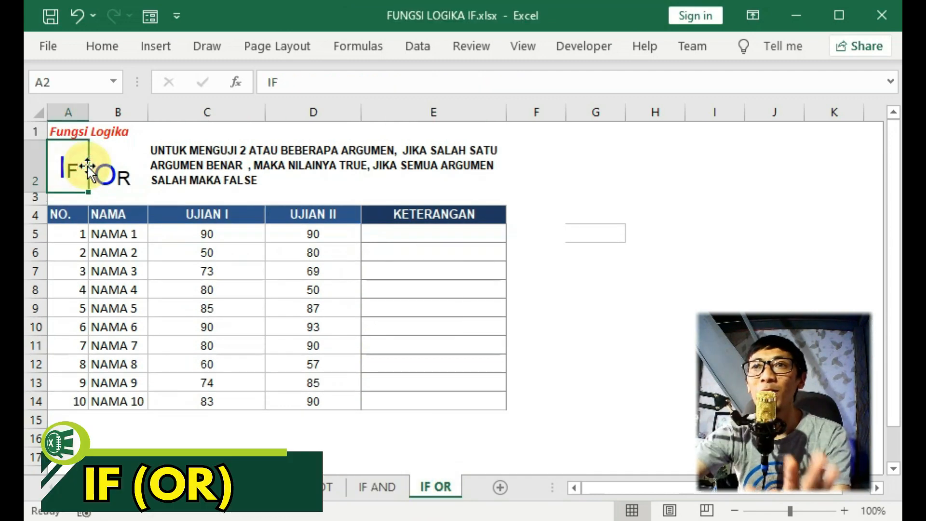
pyautogui.click(94, 170)
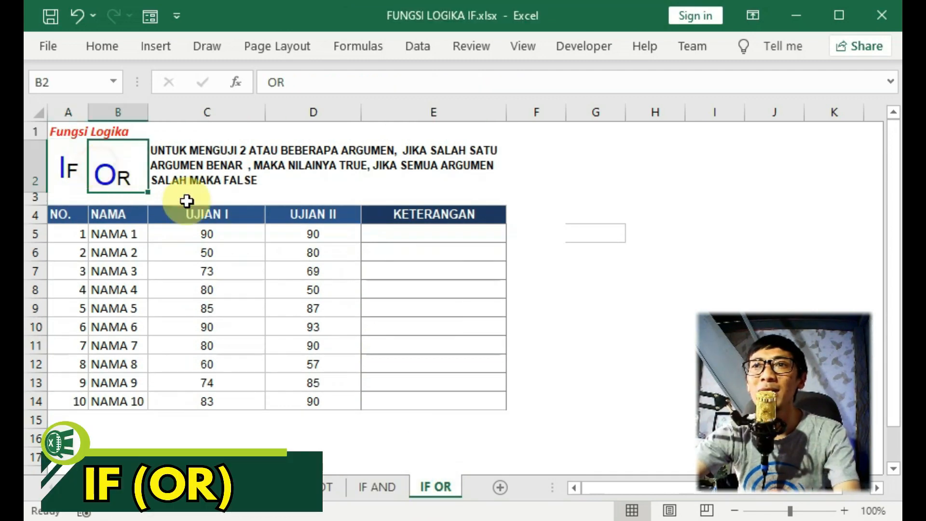
pyautogui.moveTo(207, 234); pyautogui.dragTo(304, 233)
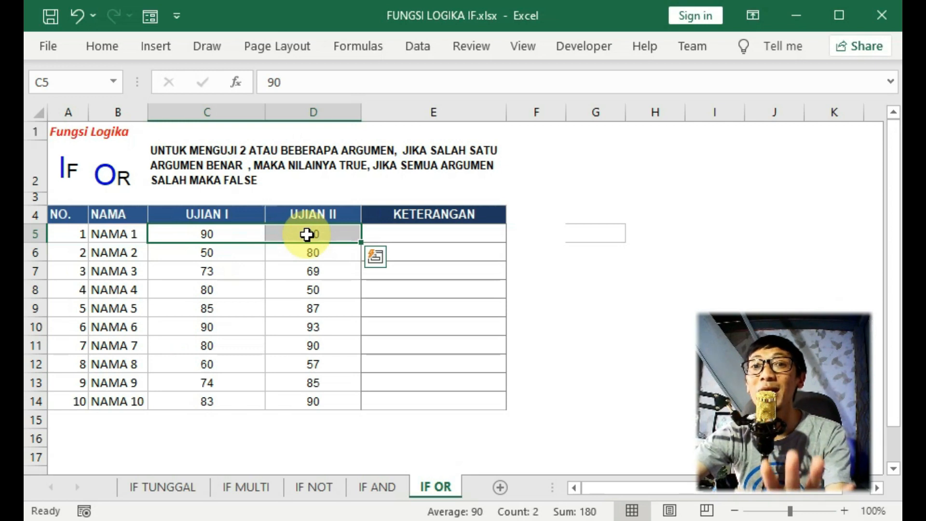
pyautogui.click(335, 290)
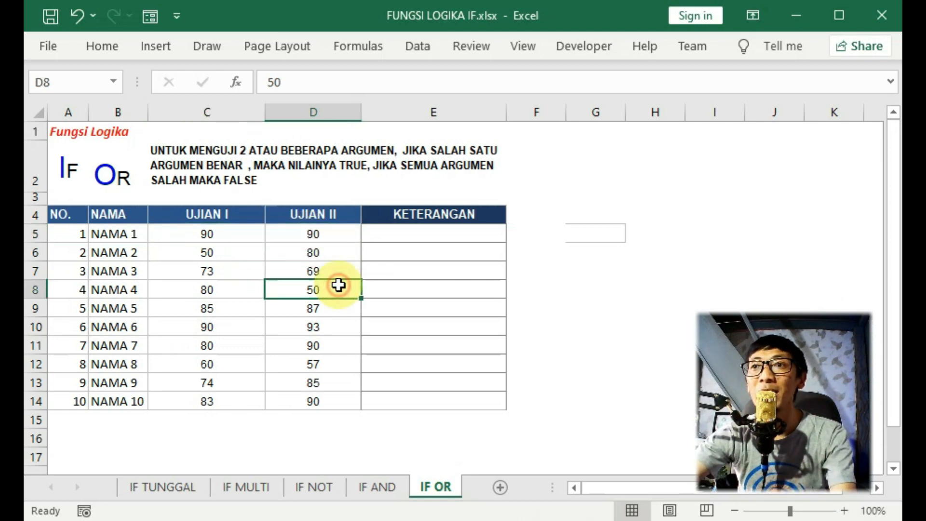
# Return to the IF AND sheet and review NAMA 8's practical score and NAMA 2's result formula in E6
pyautogui.click(371, 487)
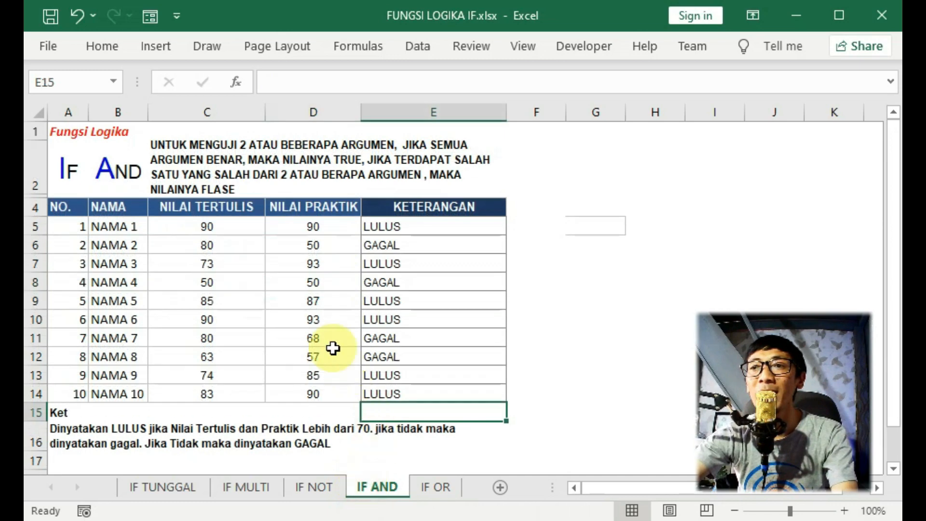
pyautogui.click(321, 355)
pyautogui.click(397, 247)
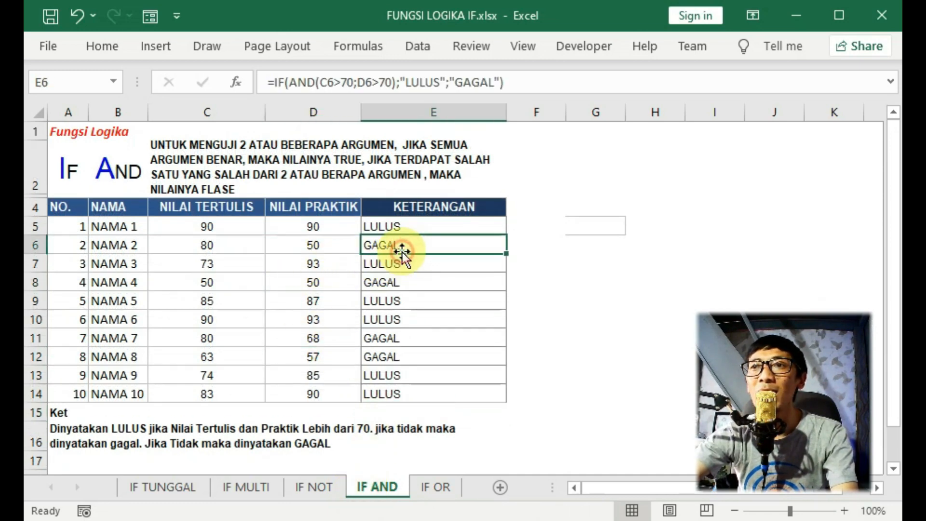
# Examine the arguments of NAMA 2's IF AND formula in E6 against the written and practical scores it references
pyautogui.click(203, 240)
pyautogui.click(389, 241)
pyautogui.doubleClick(388, 243)
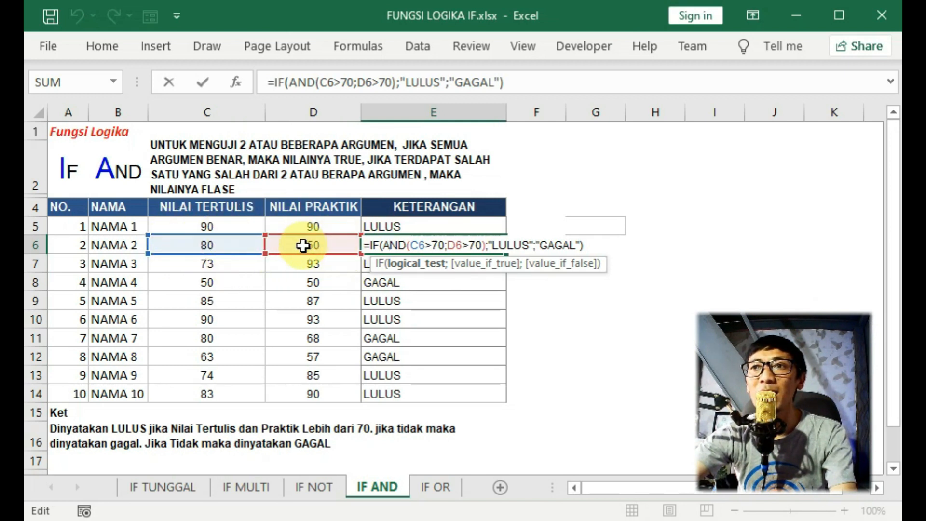
pyautogui.click(554, 245)
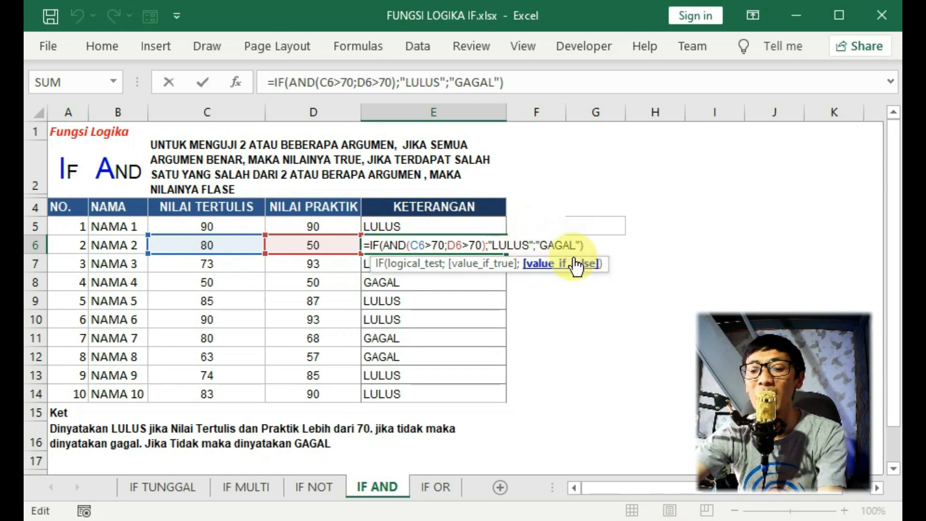
pyautogui.press('Return')
pyautogui.click(418, 242)
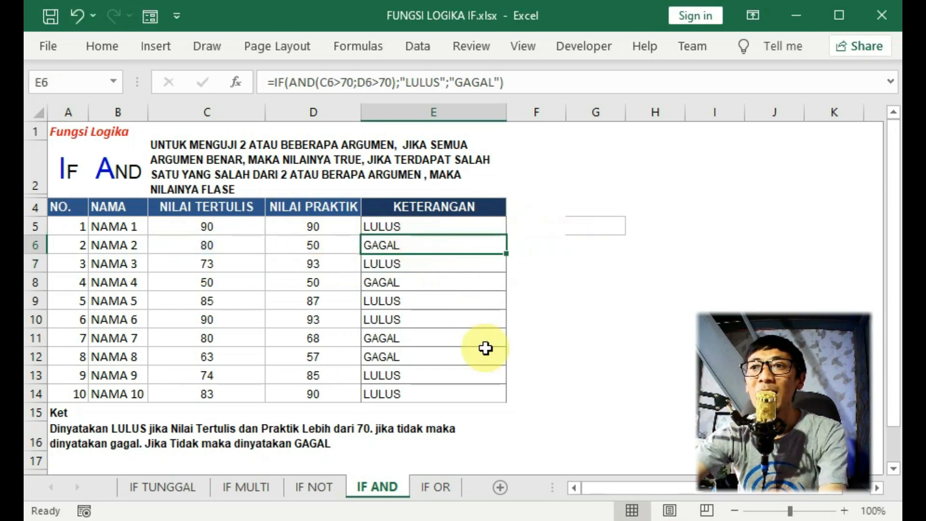
# Switch to the IF OR sheet and examine NAMA 2's UJIAN I and UJIAN II scores
pyautogui.click(441, 491)
pyautogui.click(355, 371)
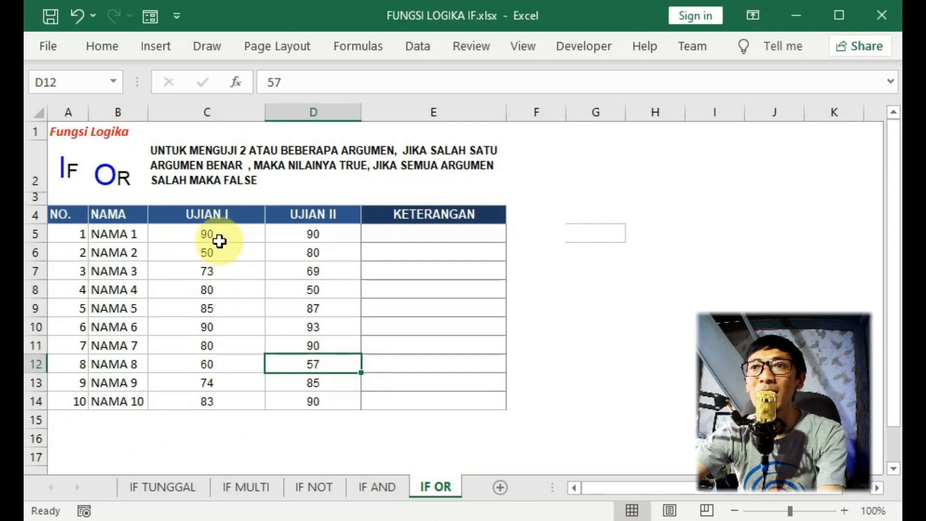
pyautogui.moveTo(282, 252); pyautogui.dragTo(231, 252)
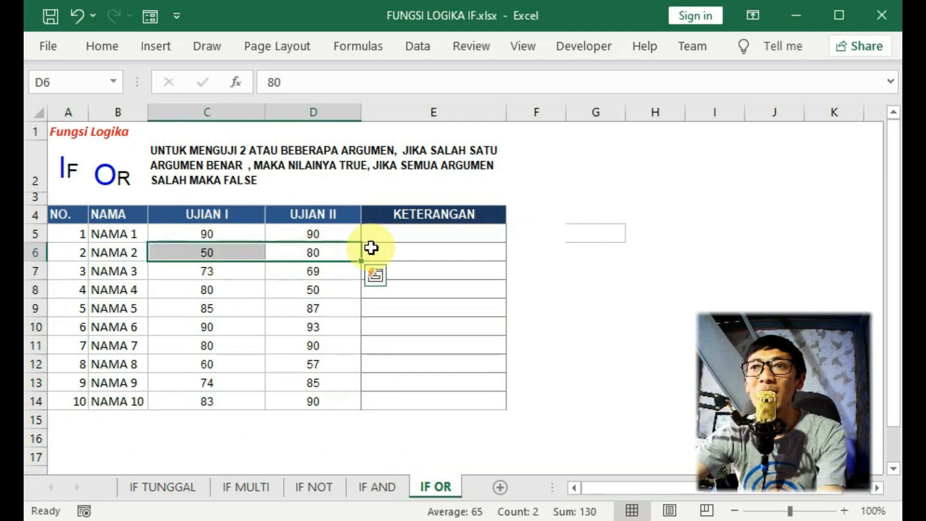
pyautogui.click(223, 252)
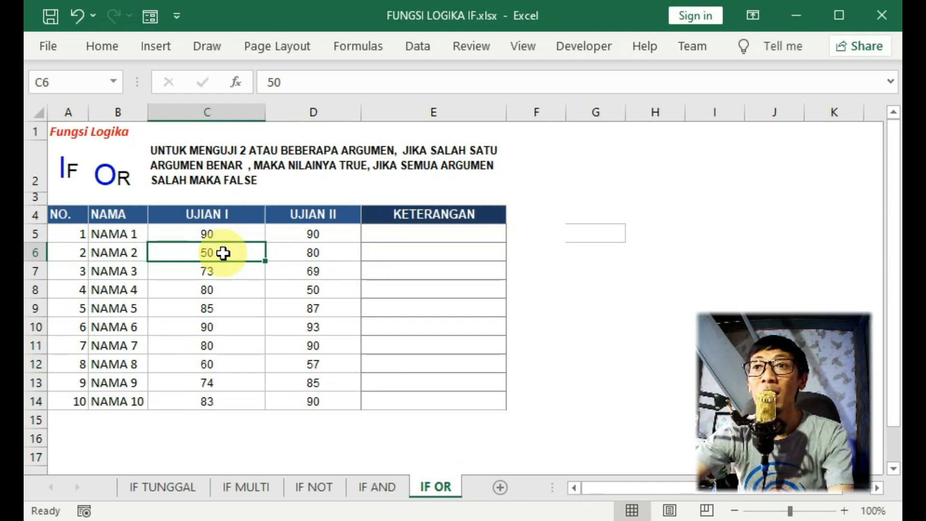
# Begin an IF formula in E5 with the condition OR(C5>70;D5>70) testing NAMA 1's two exam scores
pyautogui.click(436, 234)
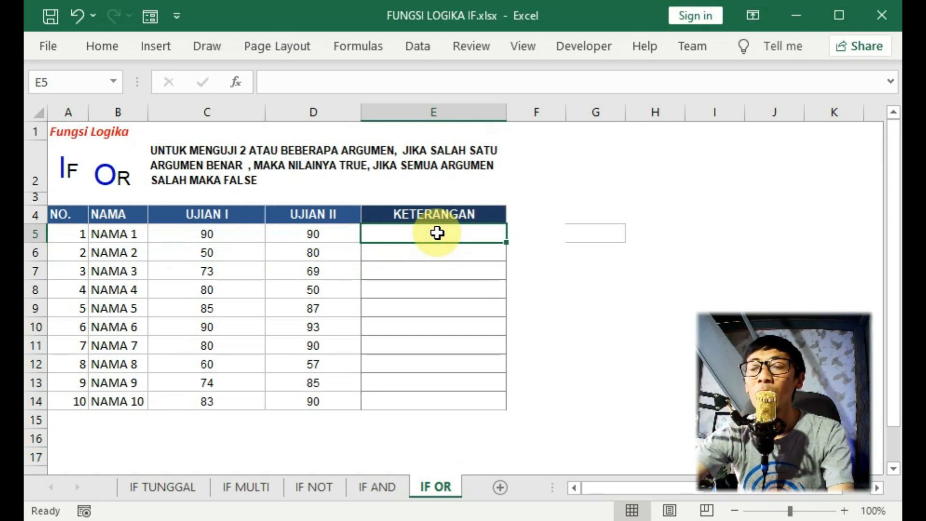
pyautogui.write('=IF')
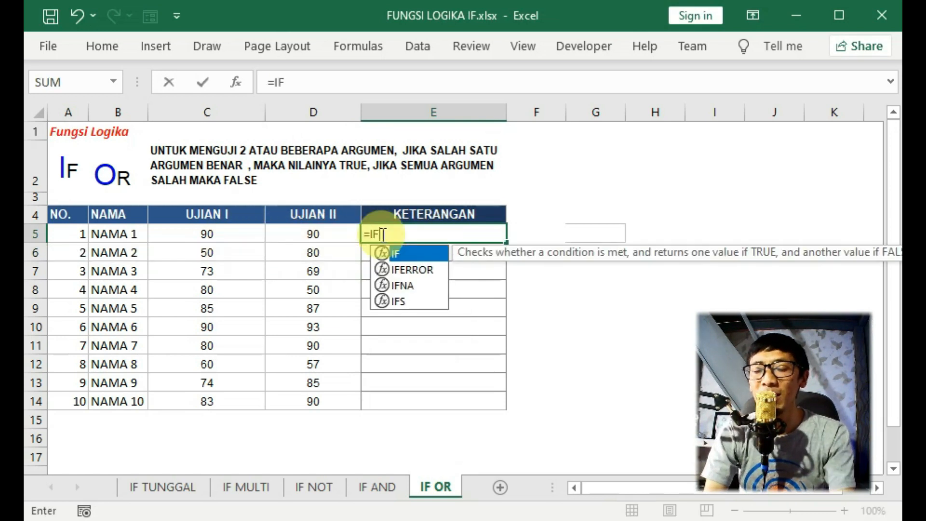
pyautogui.write('(OR(')
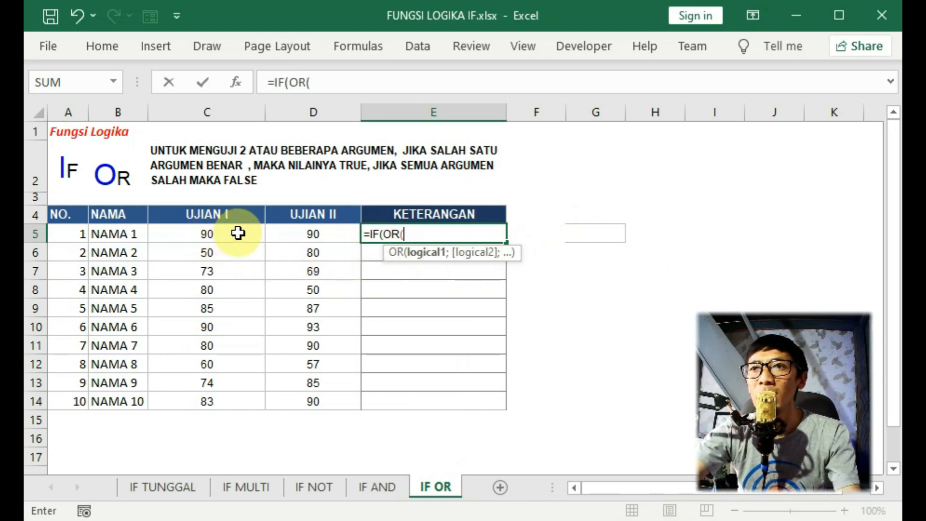
pyautogui.click(207, 234)
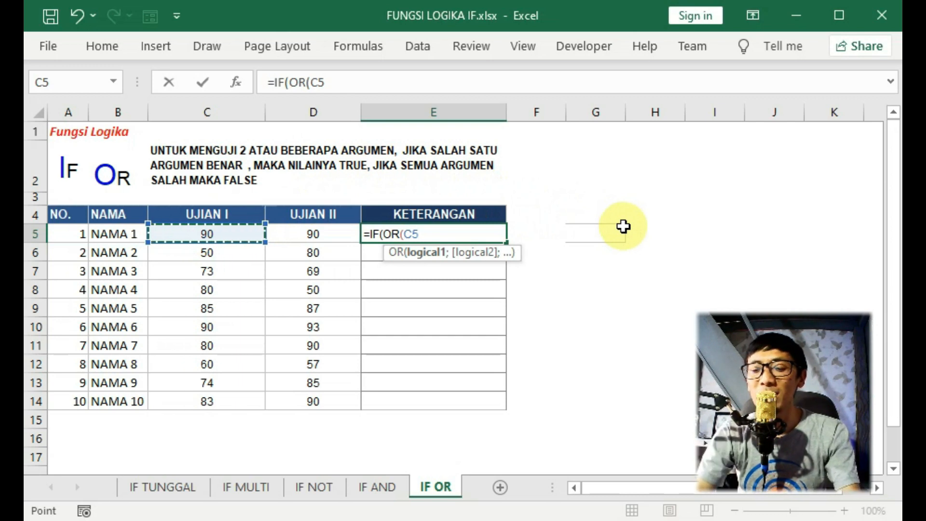
pyautogui.write('>')
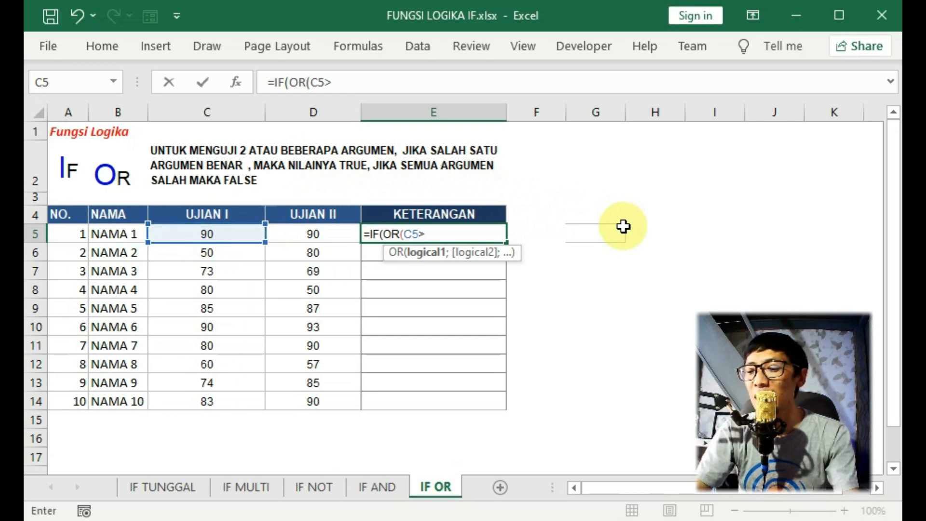
pyautogui.write('70')
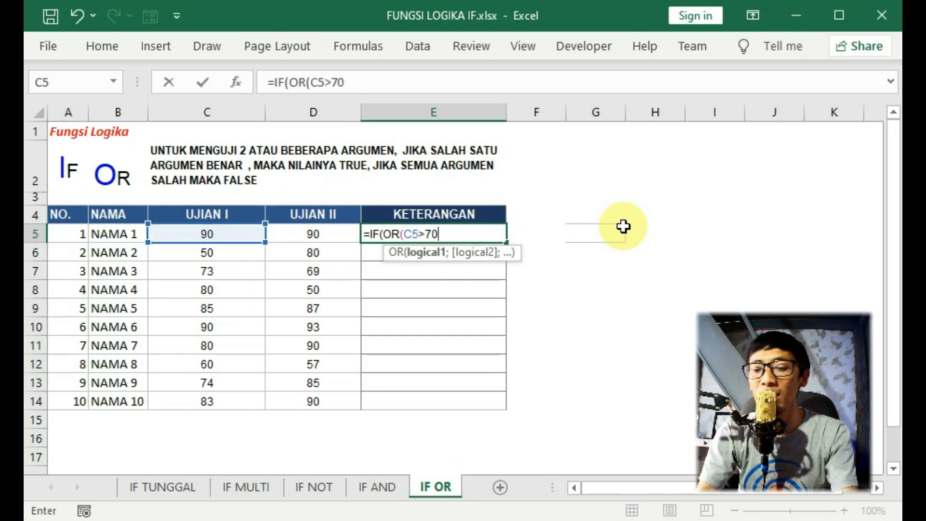
pyautogui.write(';')
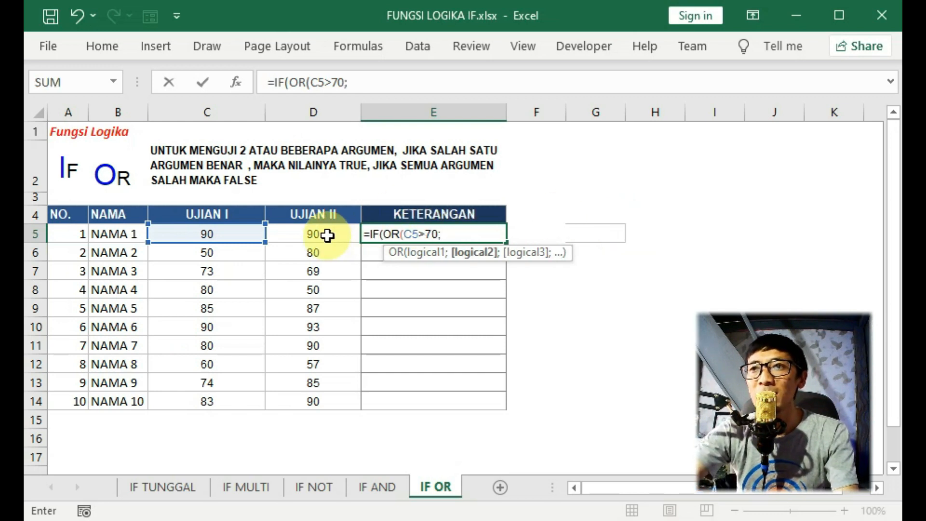
pyautogui.click(327, 235)
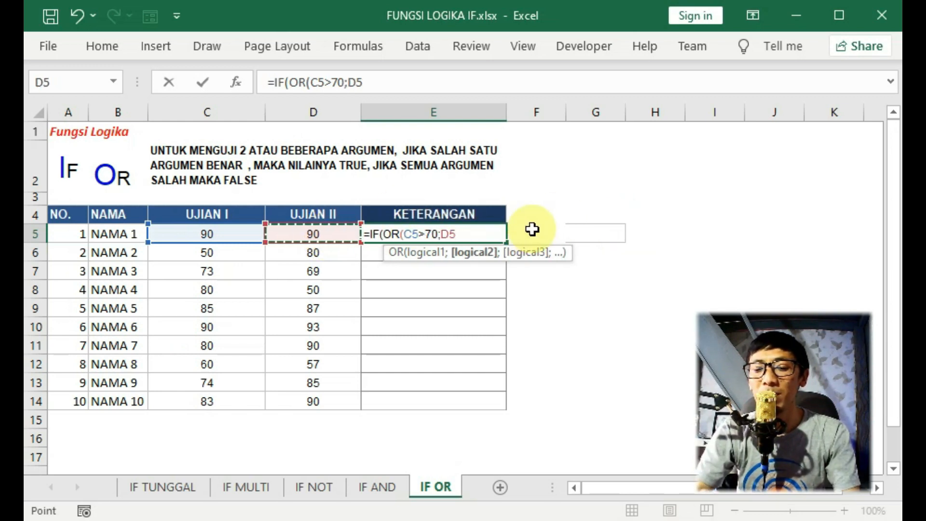
pyautogui.write('>70')
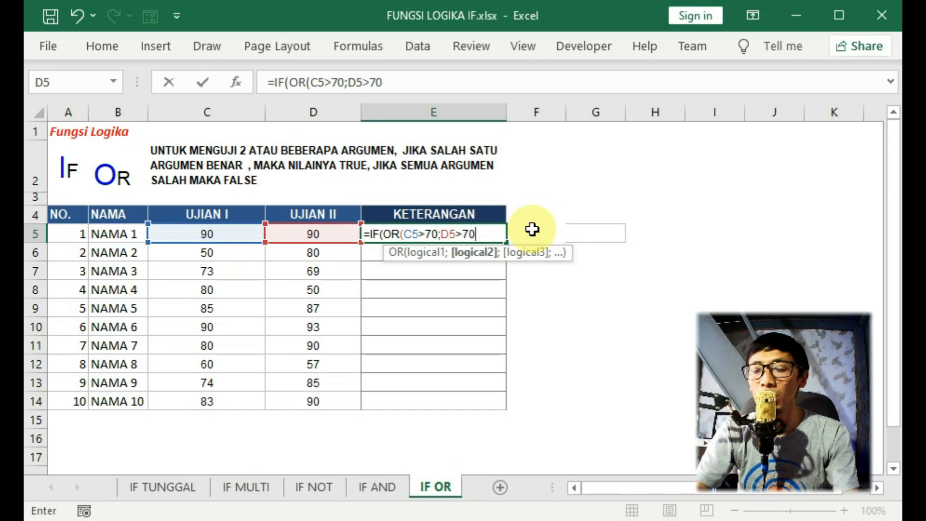
pyautogui.write(')')
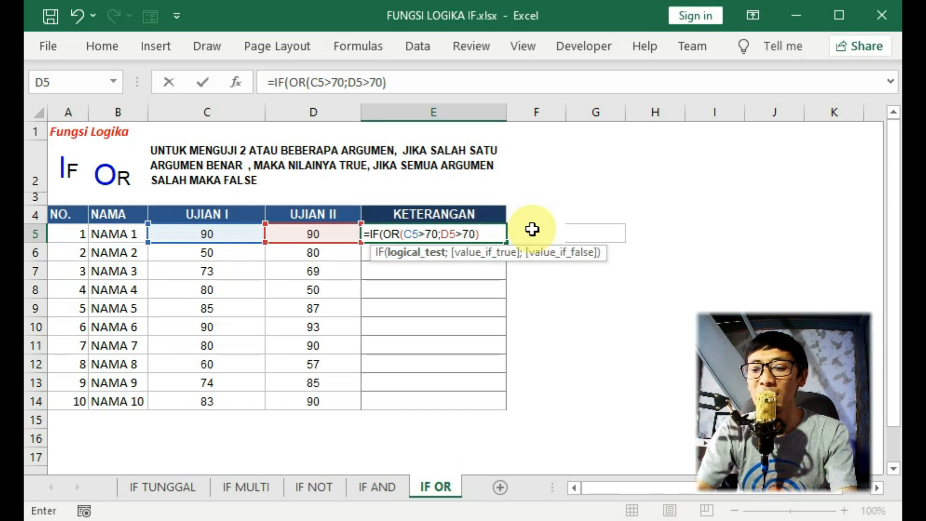
# Complete the E5 formula with "LULUS" as the true value and "GAGAL" as the false value, and enter it
pyautogui.write(';"')
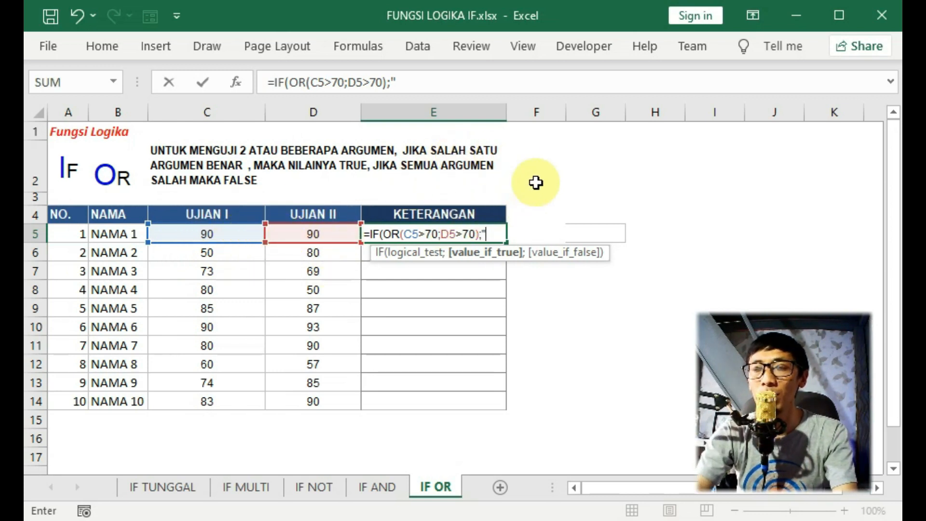
pyautogui.write('LULUS')
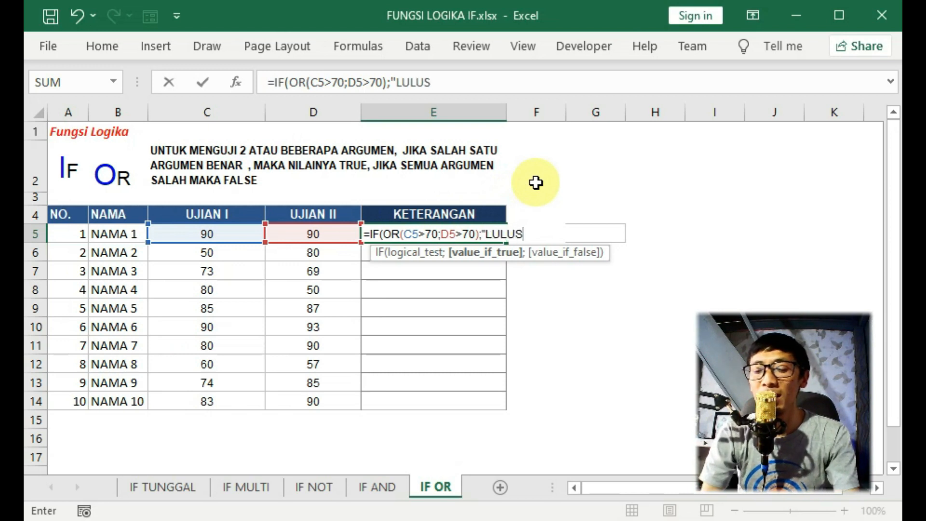
pyautogui.write('"')
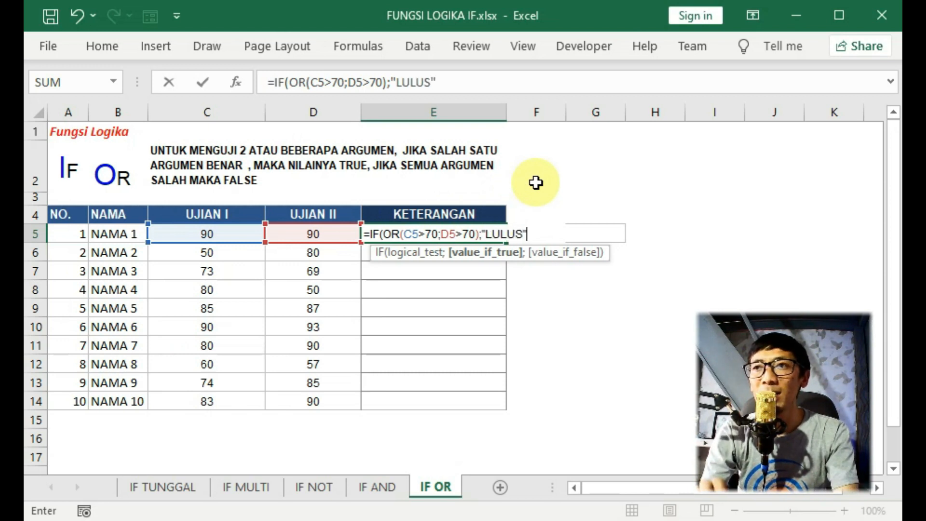
pyautogui.write(';')
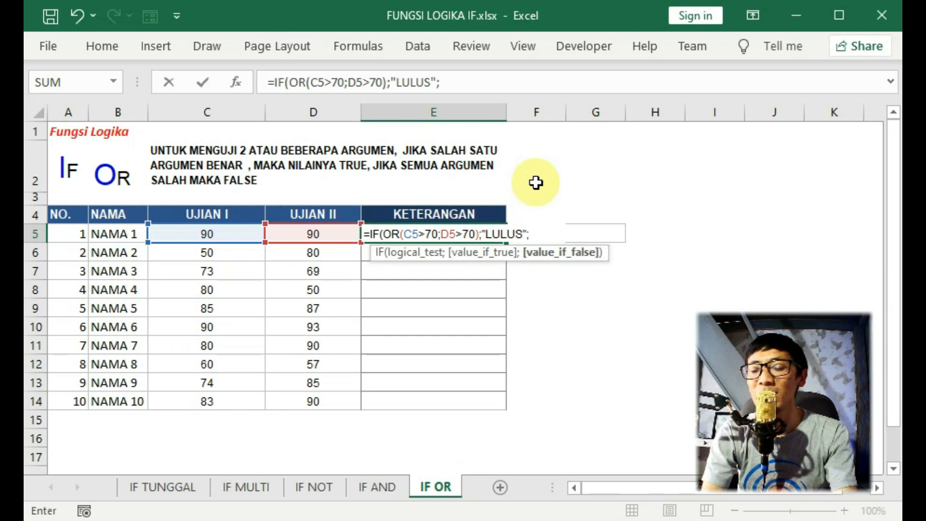
pyautogui.write('"GAGA')
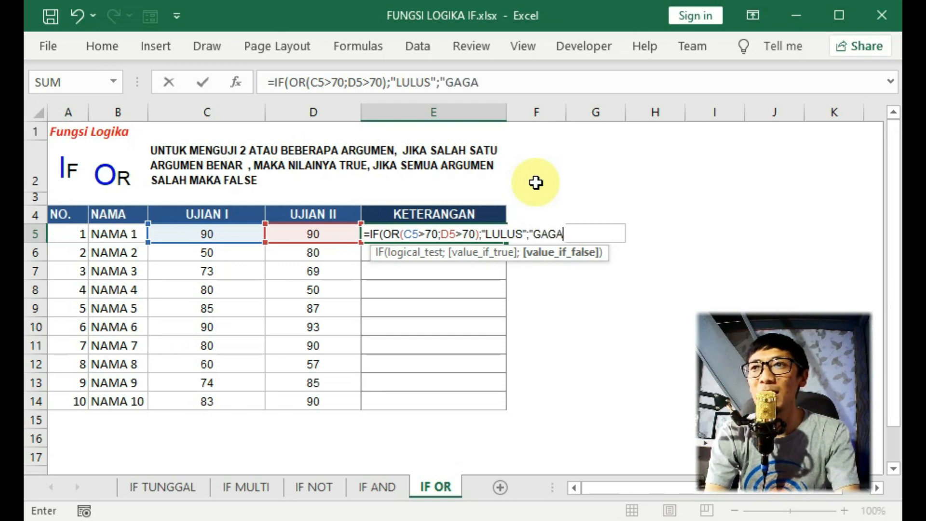
pyautogui.write('L")')
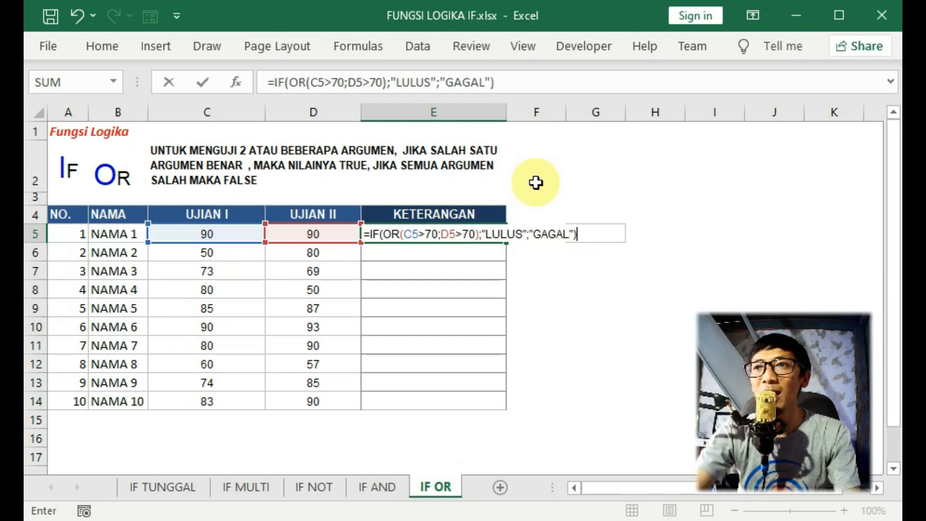
pyautogui.press('Return')
# Fill the IF OR formula from E5 down the KETERANGAN column through E14
pyautogui.click(462, 234)
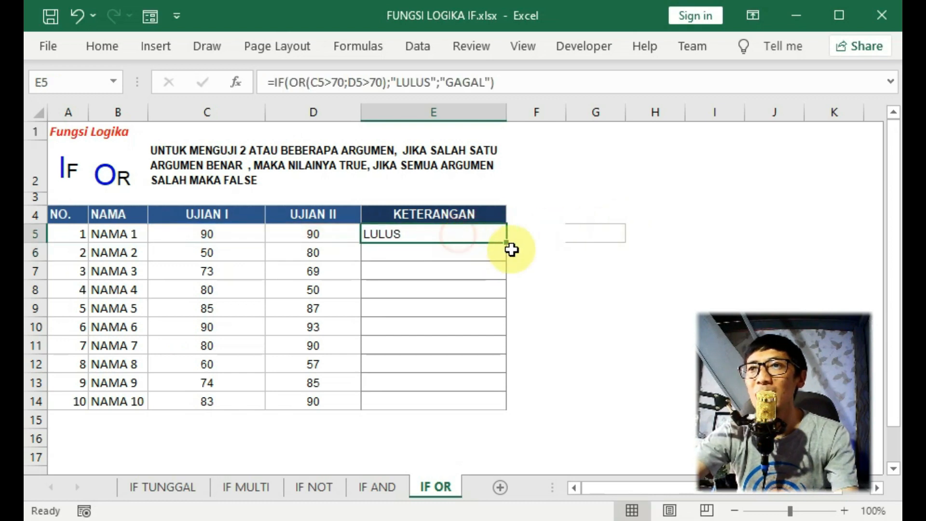
pyautogui.moveTo(506, 242); pyautogui.dragTo(503, 409)
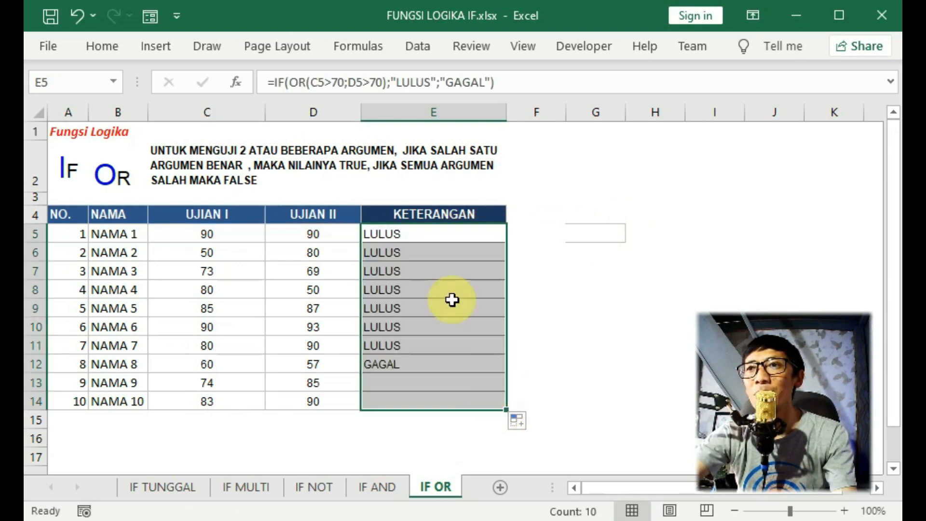
pyautogui.click(435, 322)
# Compare NAMA 8's KETERANGAN result in E12 with the UJIAN I and UJIAN II scores
pyautogui.click(390, 364)
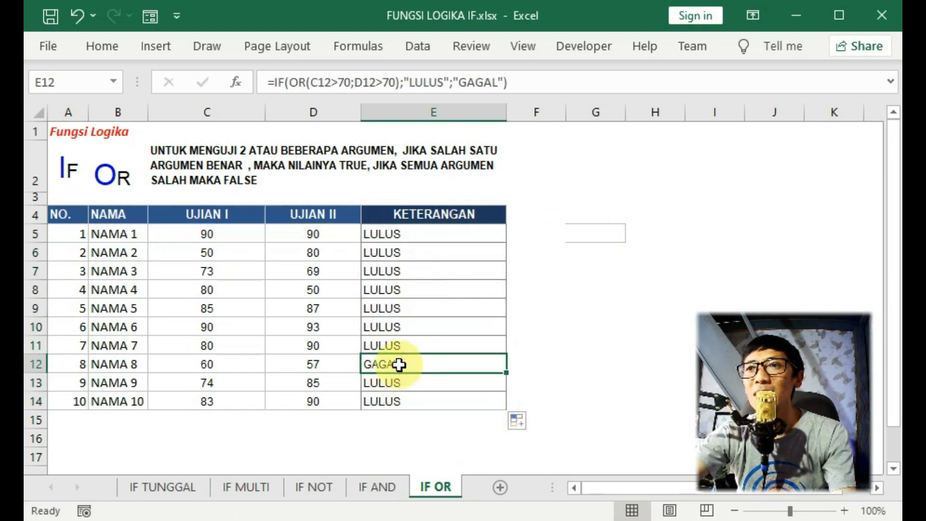
pyautogui.click(211, 364)
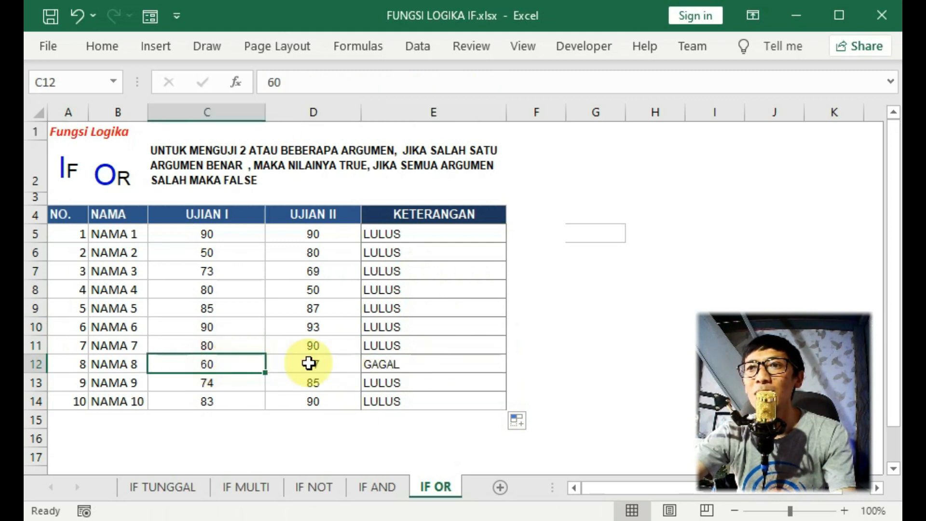
pyautogui.moveTo(309, 363); pyautogui.dragTo(208, 365)
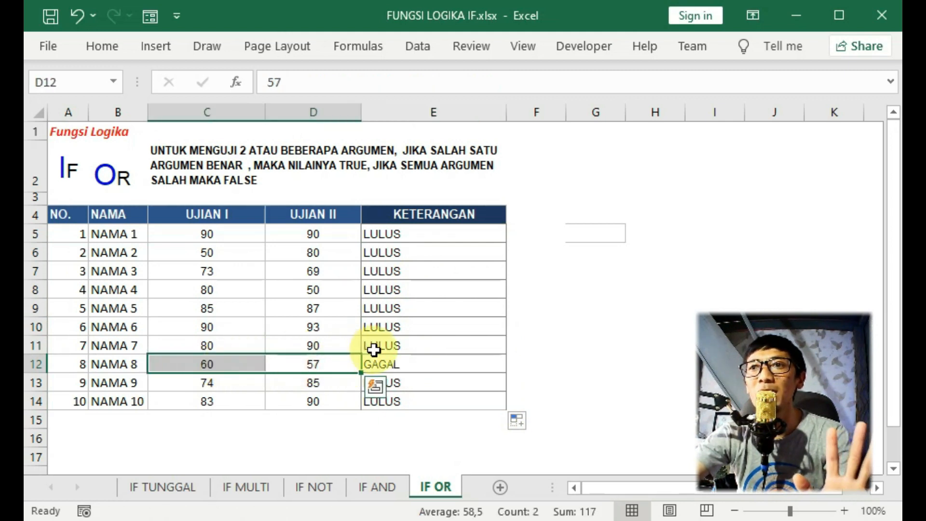
pyautogui.click(316, 332)
# Review NAMA 2's two exam scores and the IF OR formula in E6, leaving the formula as it is
pyautogui.moveTo(327, 252); pyautogui.dragTo(212, 251)
pyautogui.click(339, 253)
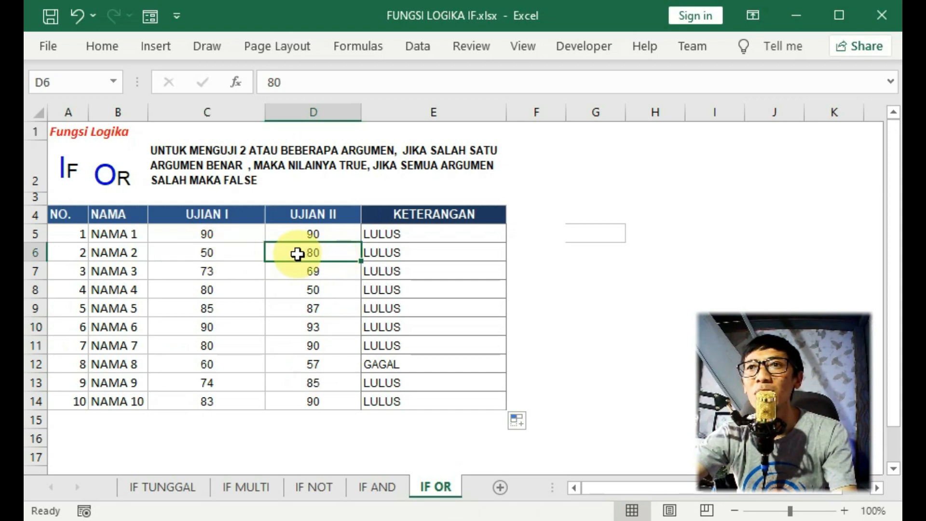
pyautogui.doubleClick(407, 253)
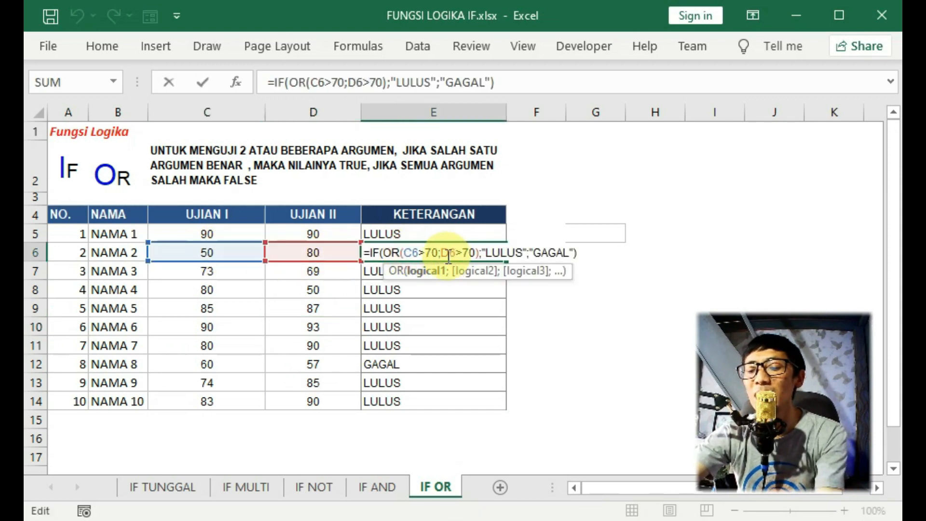
pyautogui.press('Return')
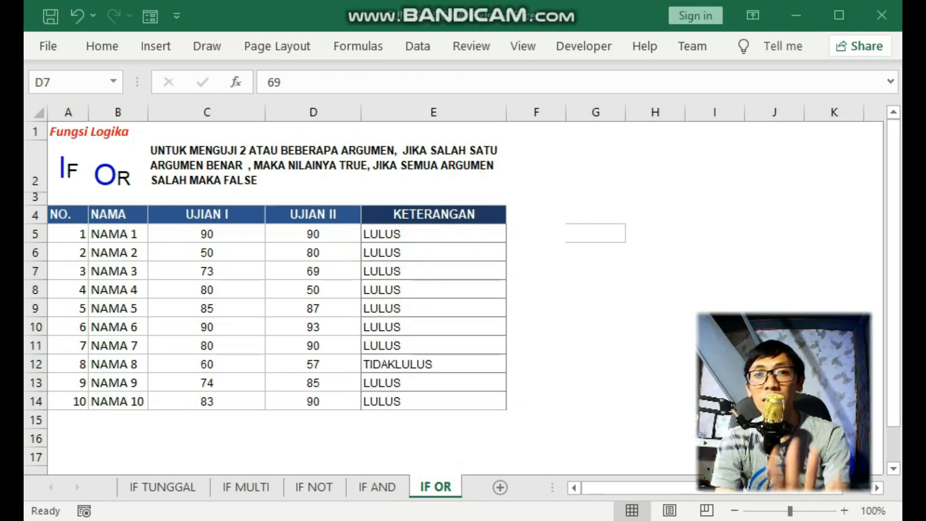